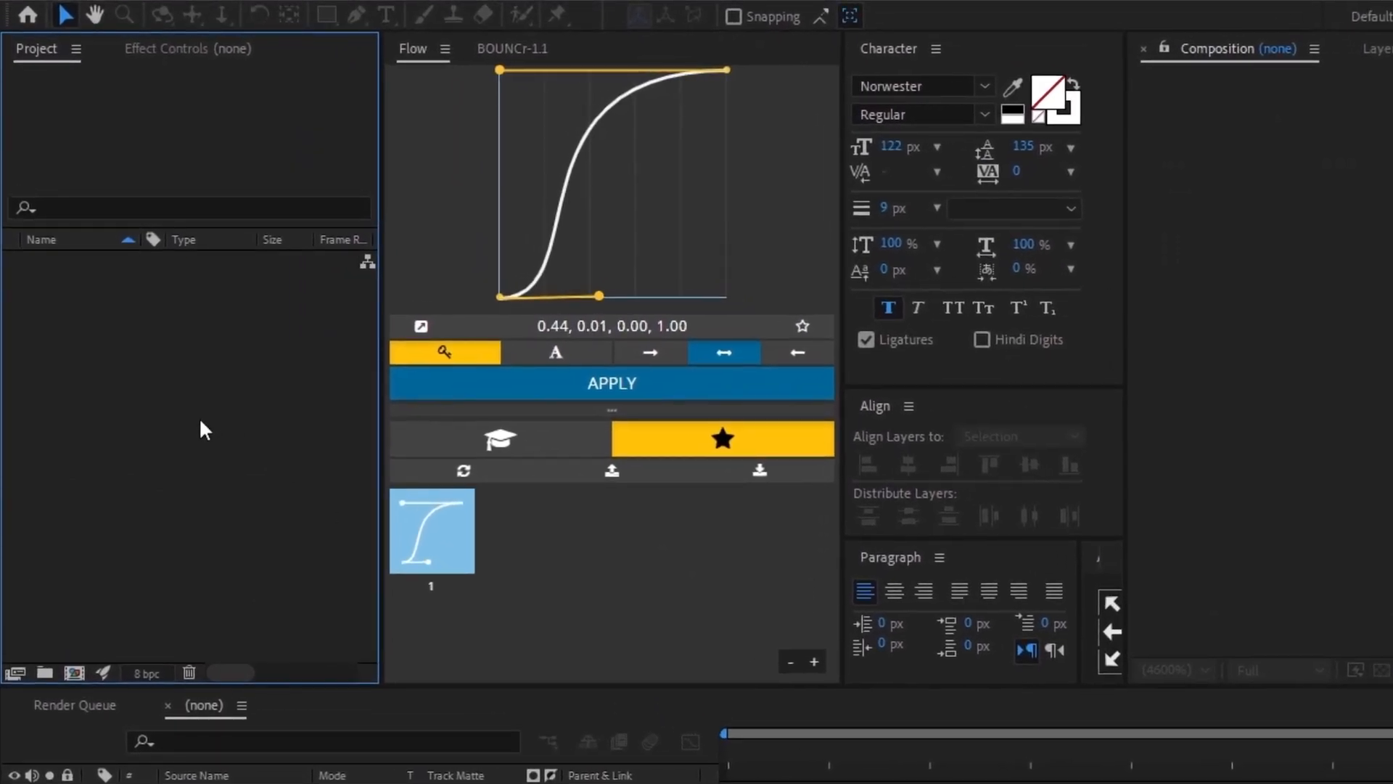
- Import the "tutorial assets" folder into the project and expand it to show its contents
right_click(196, 396)
mouse_move(296, 513)
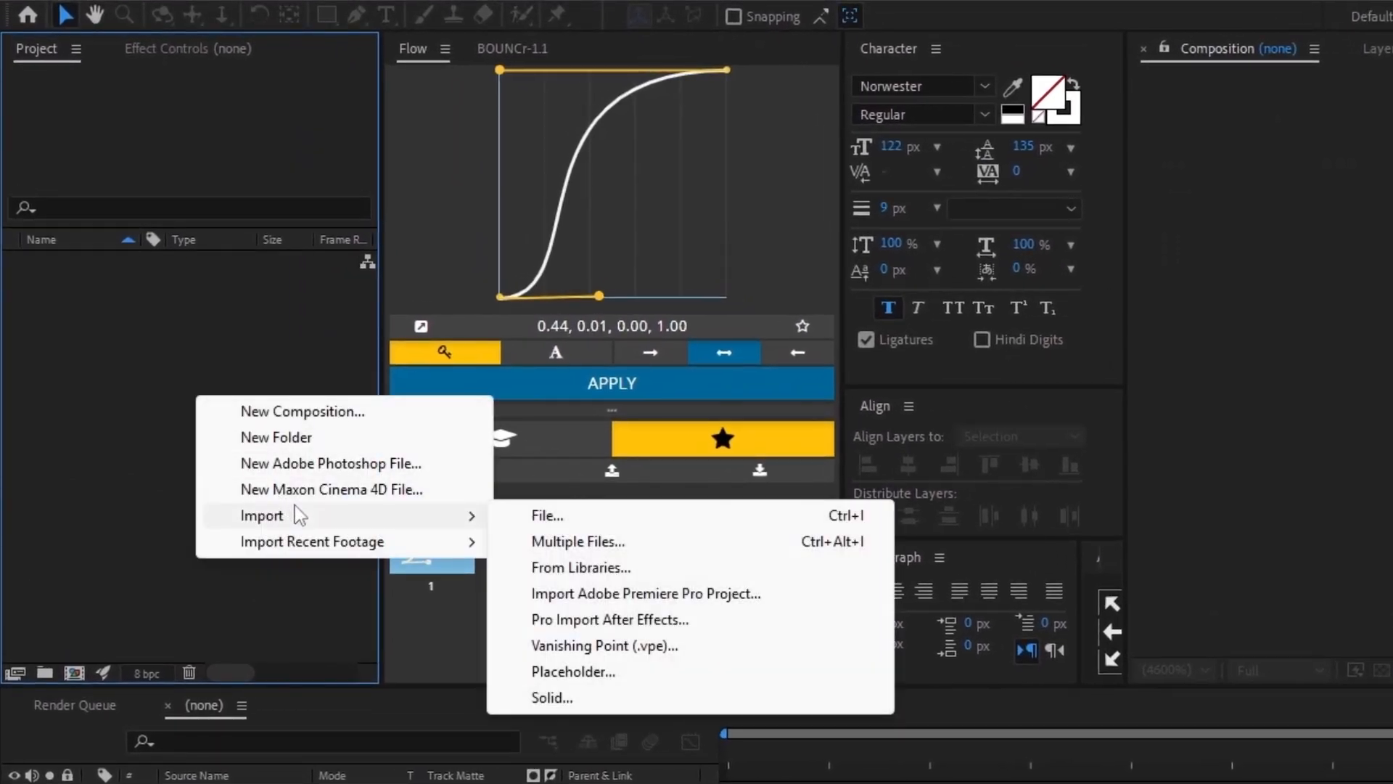
click(530, 514)
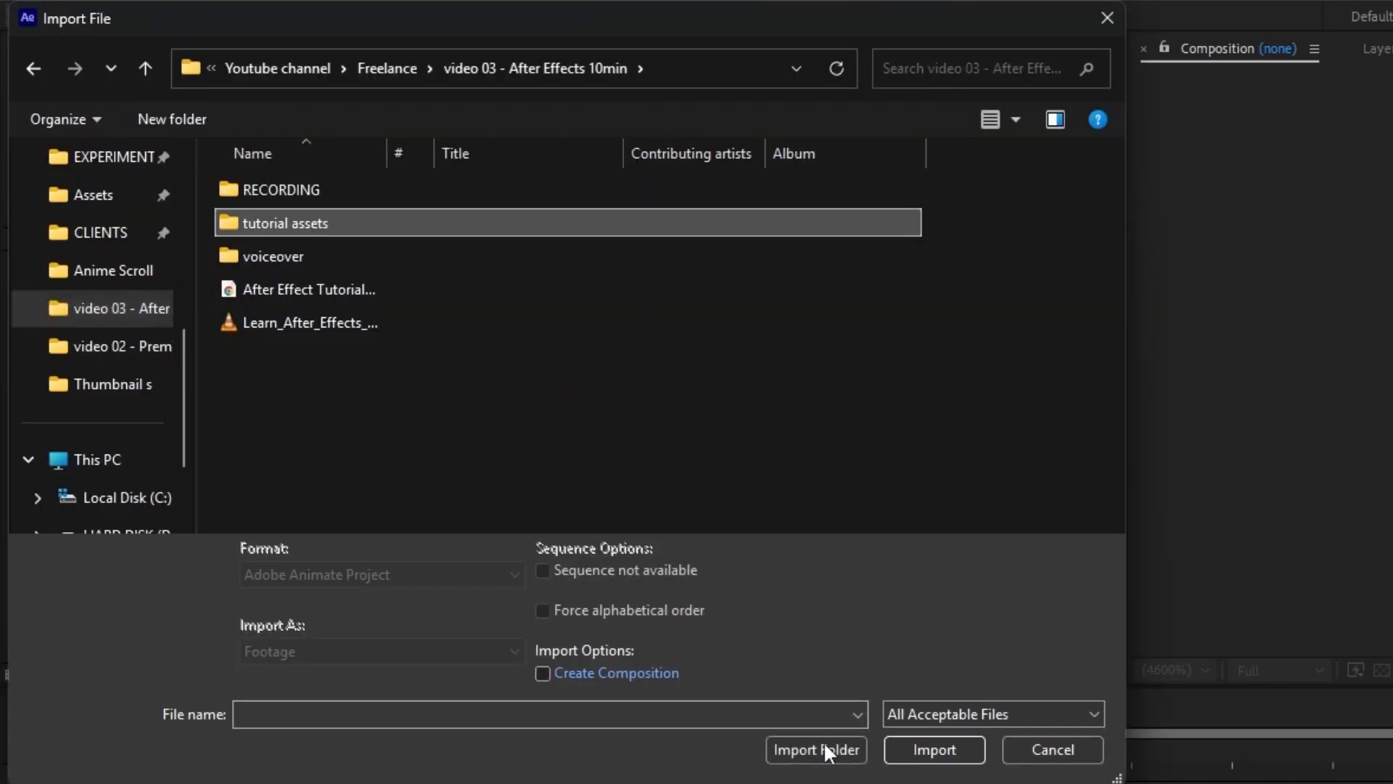
click(825, 746)
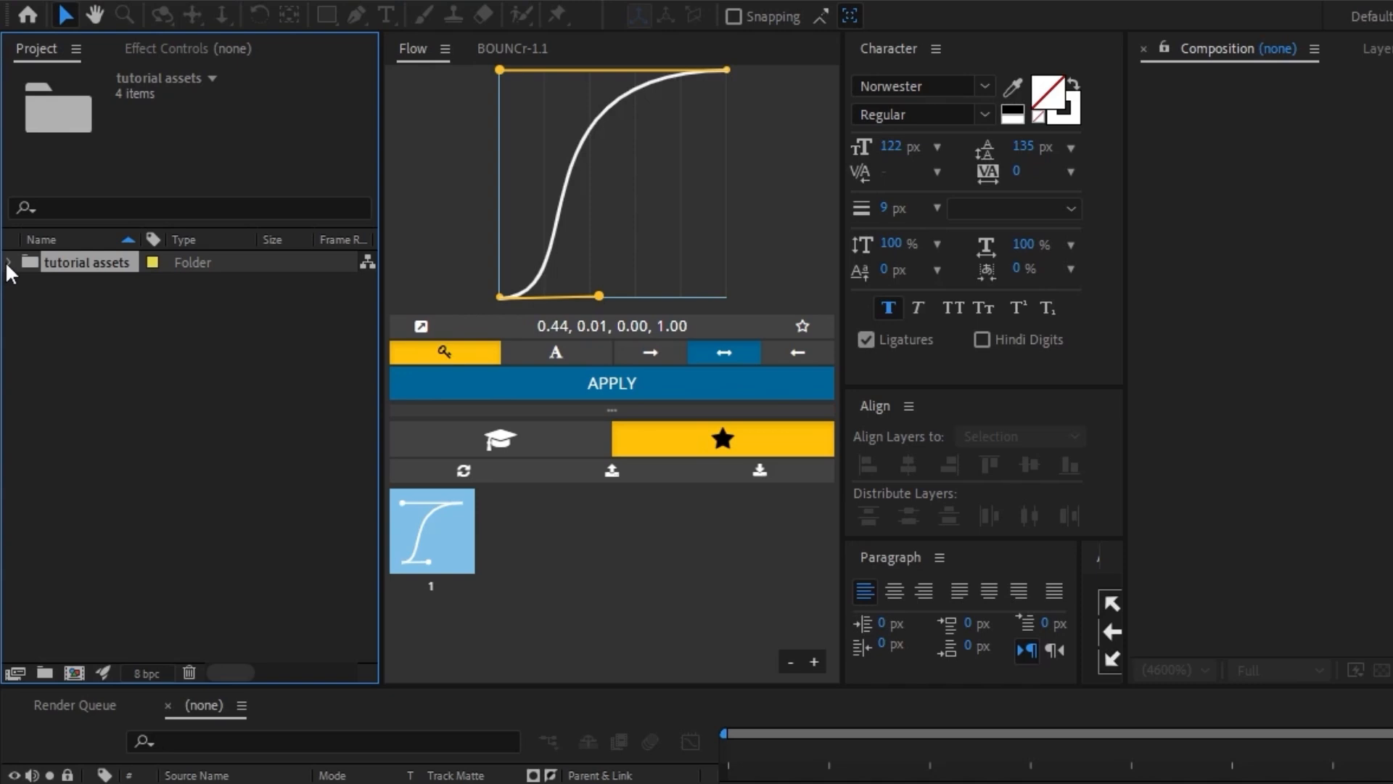
click(10, 263)
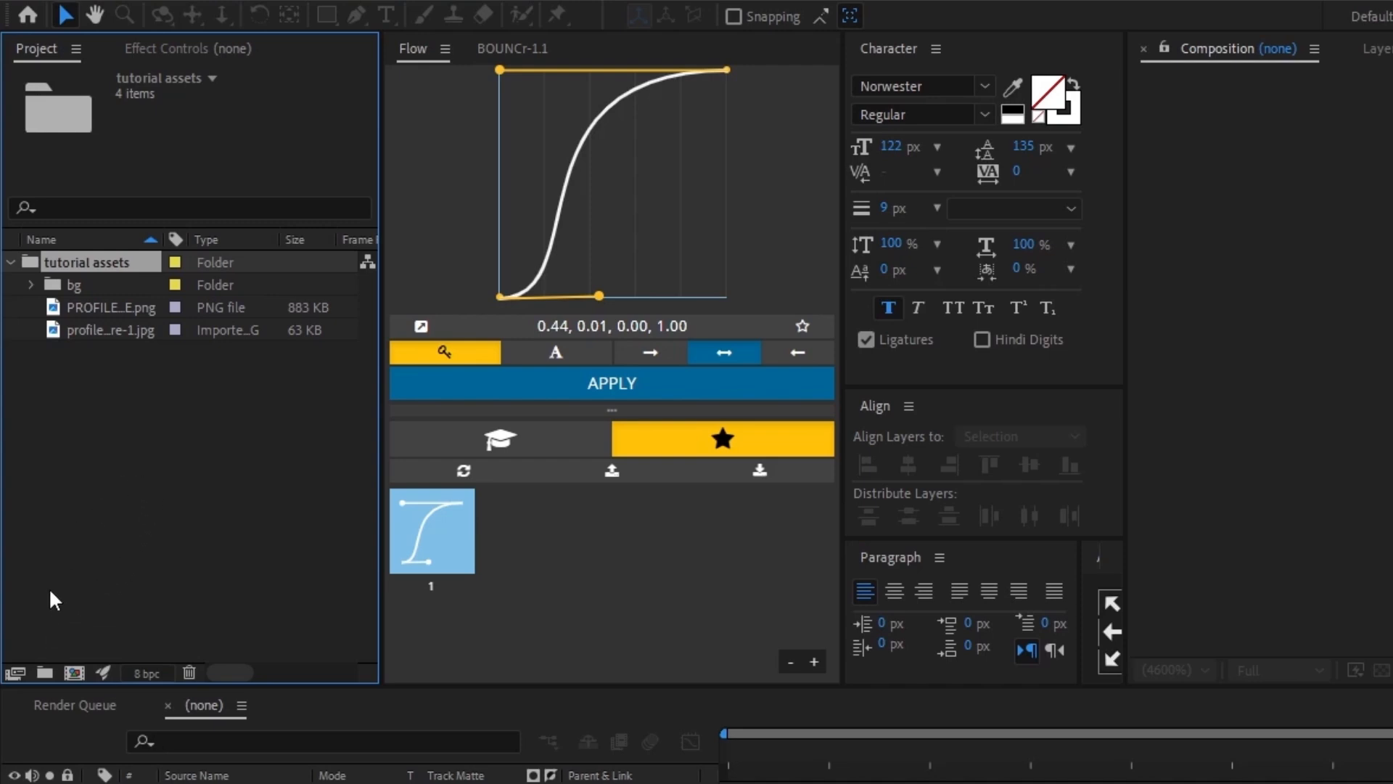
- Create a folder named "images" inside tutorial assets and move the two profile image files into it
click(44, 674)
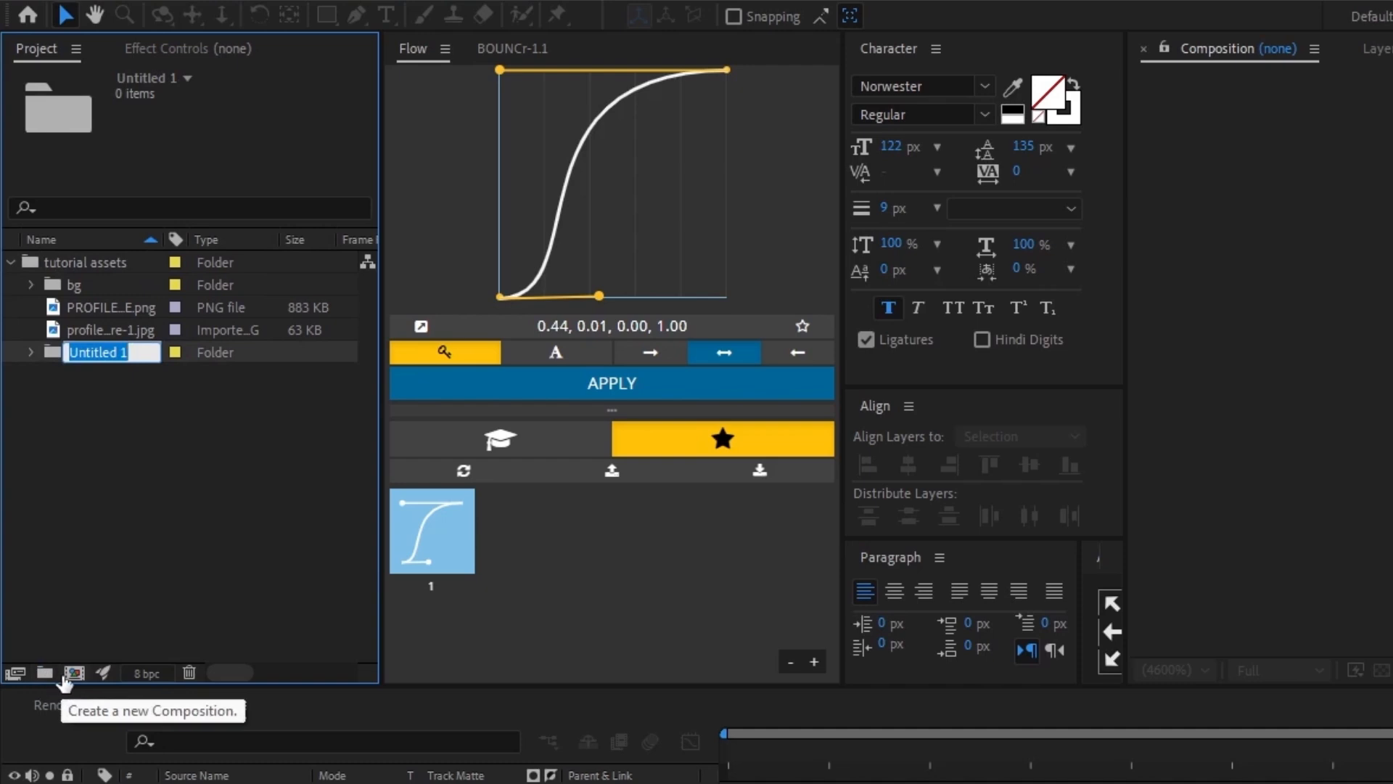
text(images)
key(Return)
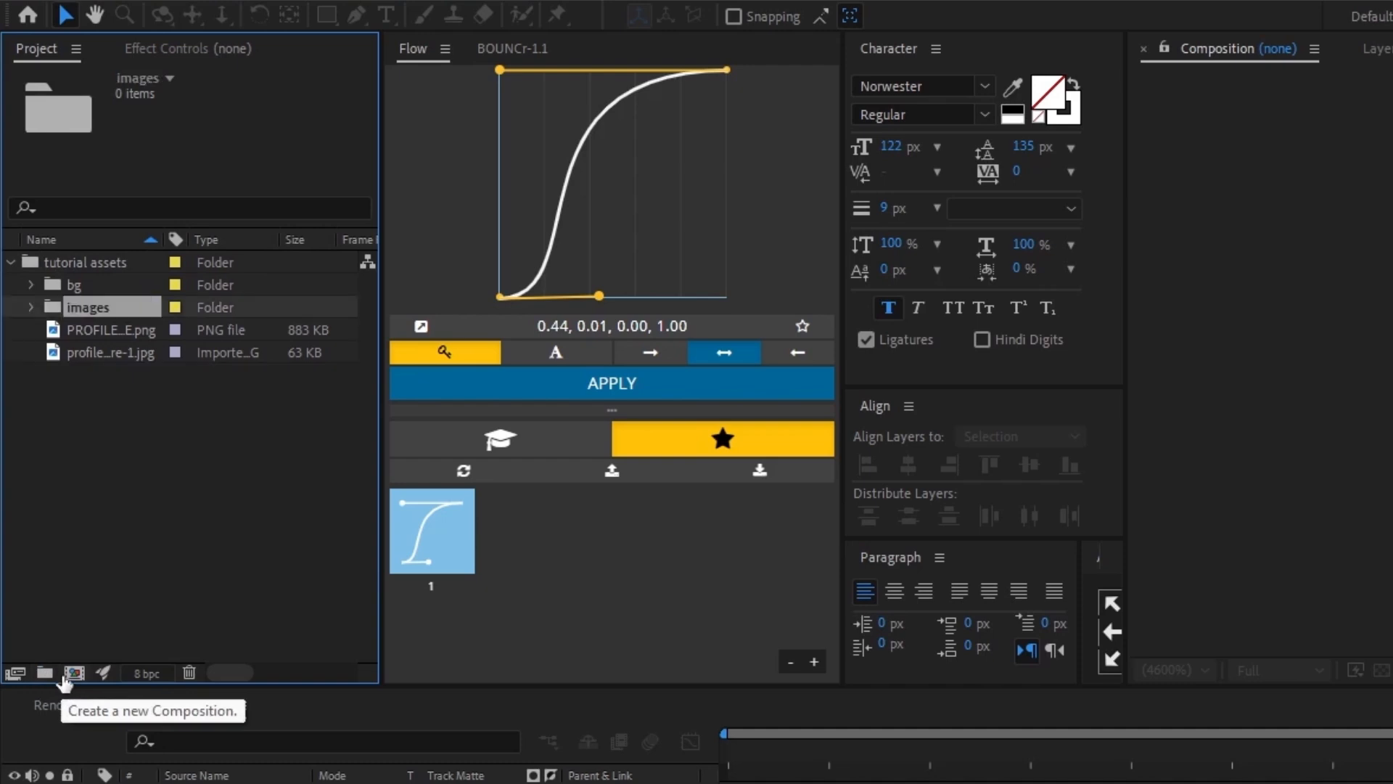
click(110, 352)
shift+click(113, 327)
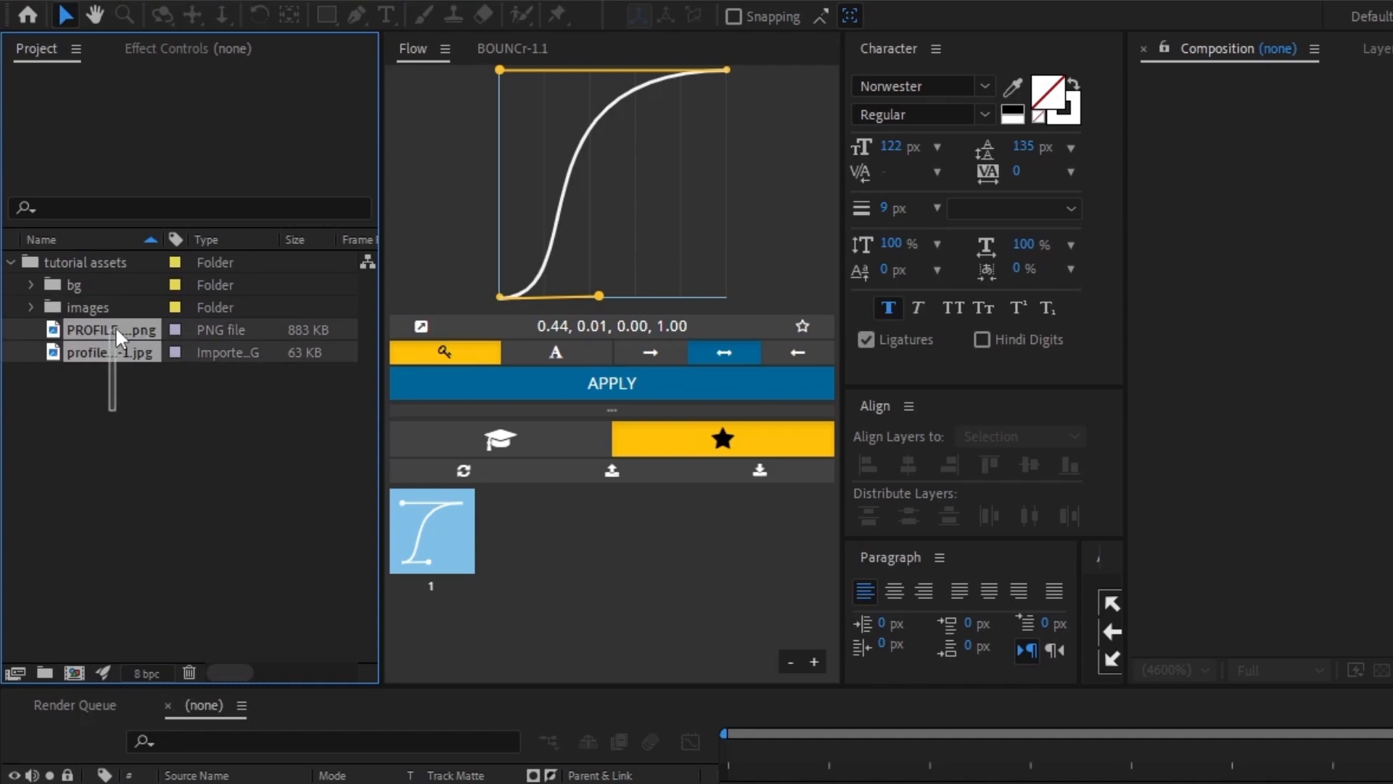
drag(113, 326, 108, 311)
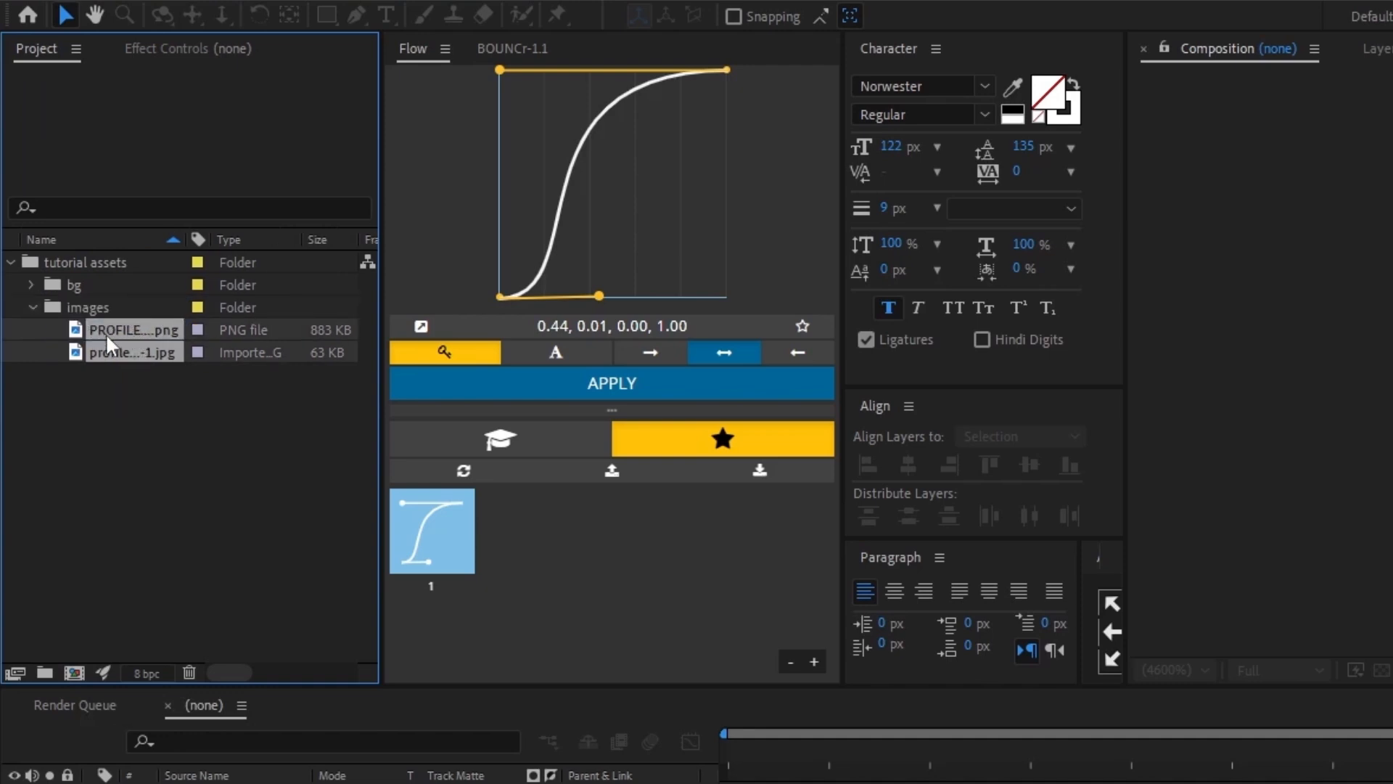
- Add Wave Gradient.gif from the bg folder to the Comp 1 timeline and place profile picture-1.jpg above it
click(31, 286)
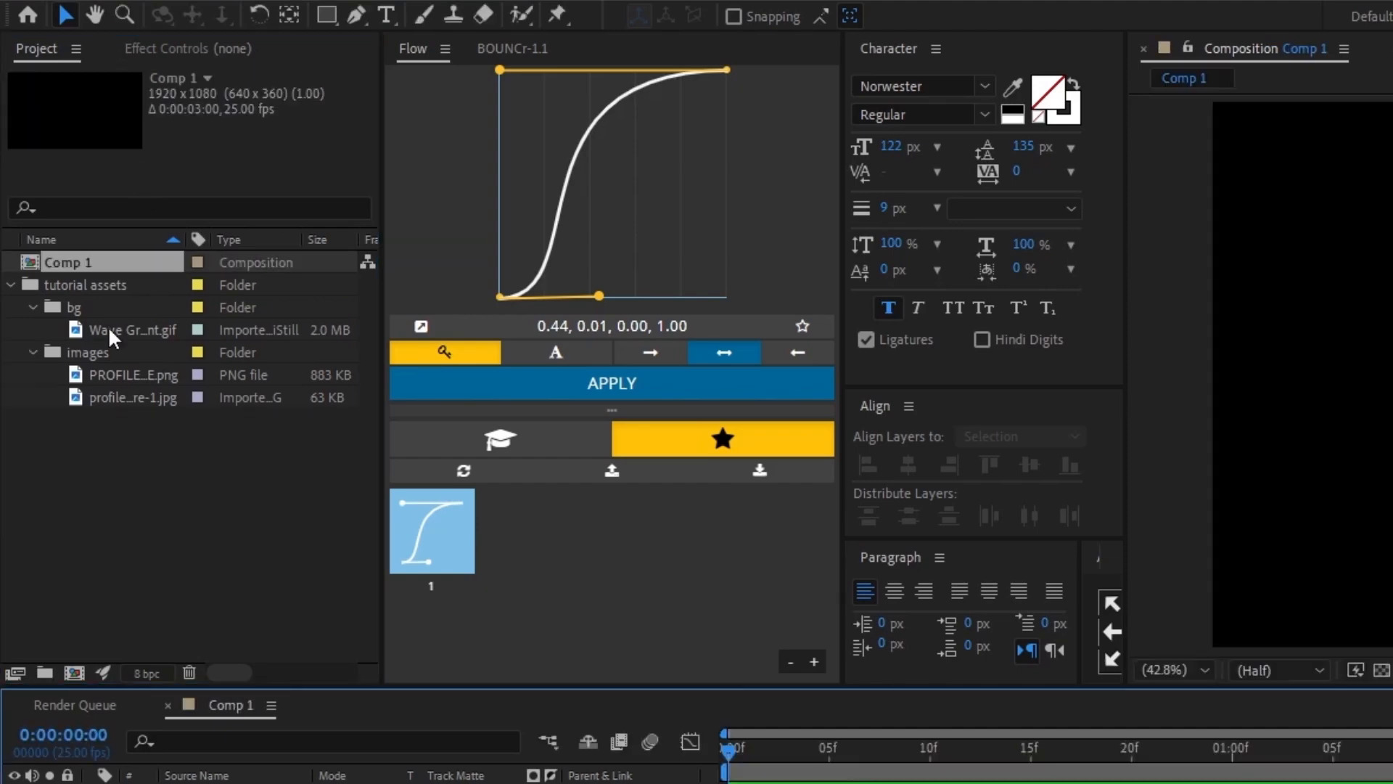
drag(107, 325, 341, 770)
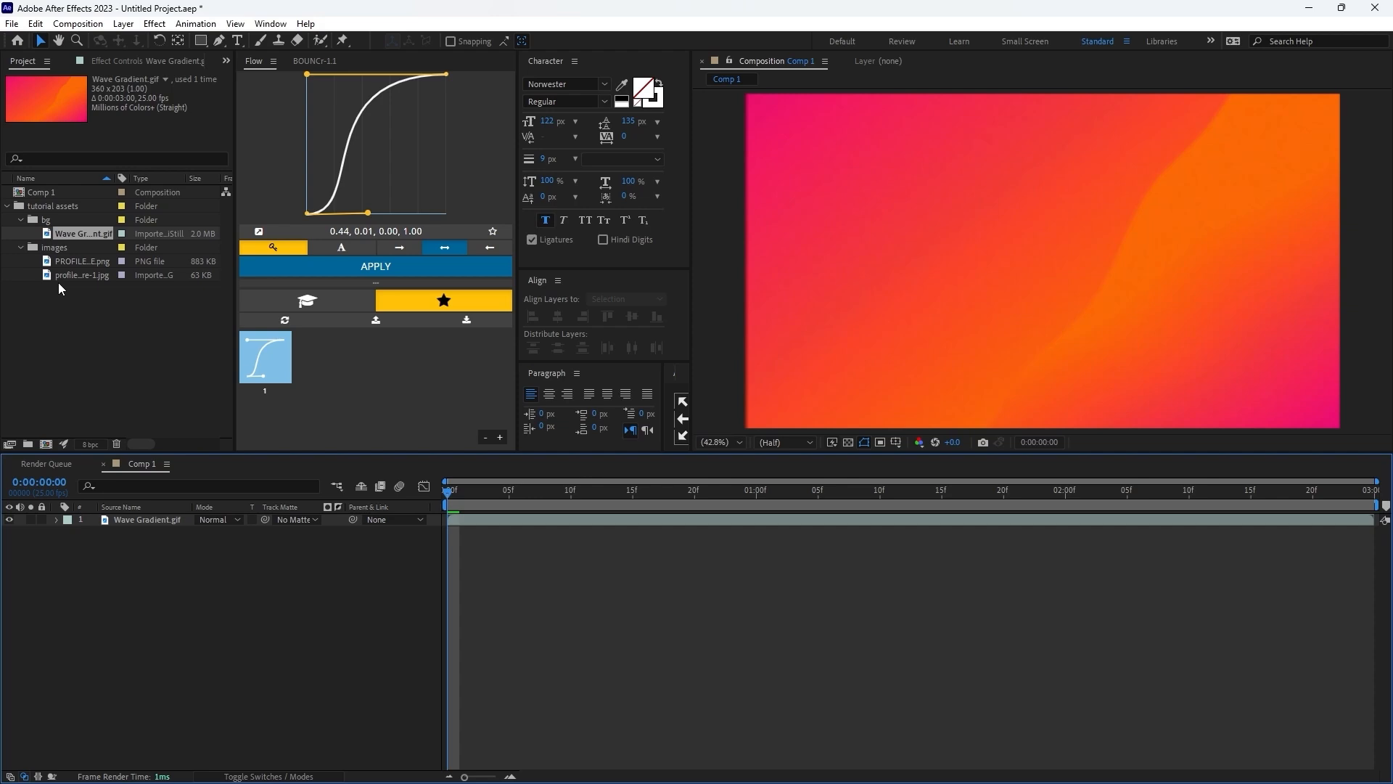
click(156, 519)
click(152, 548)
drag(64, 275, 159, 516)
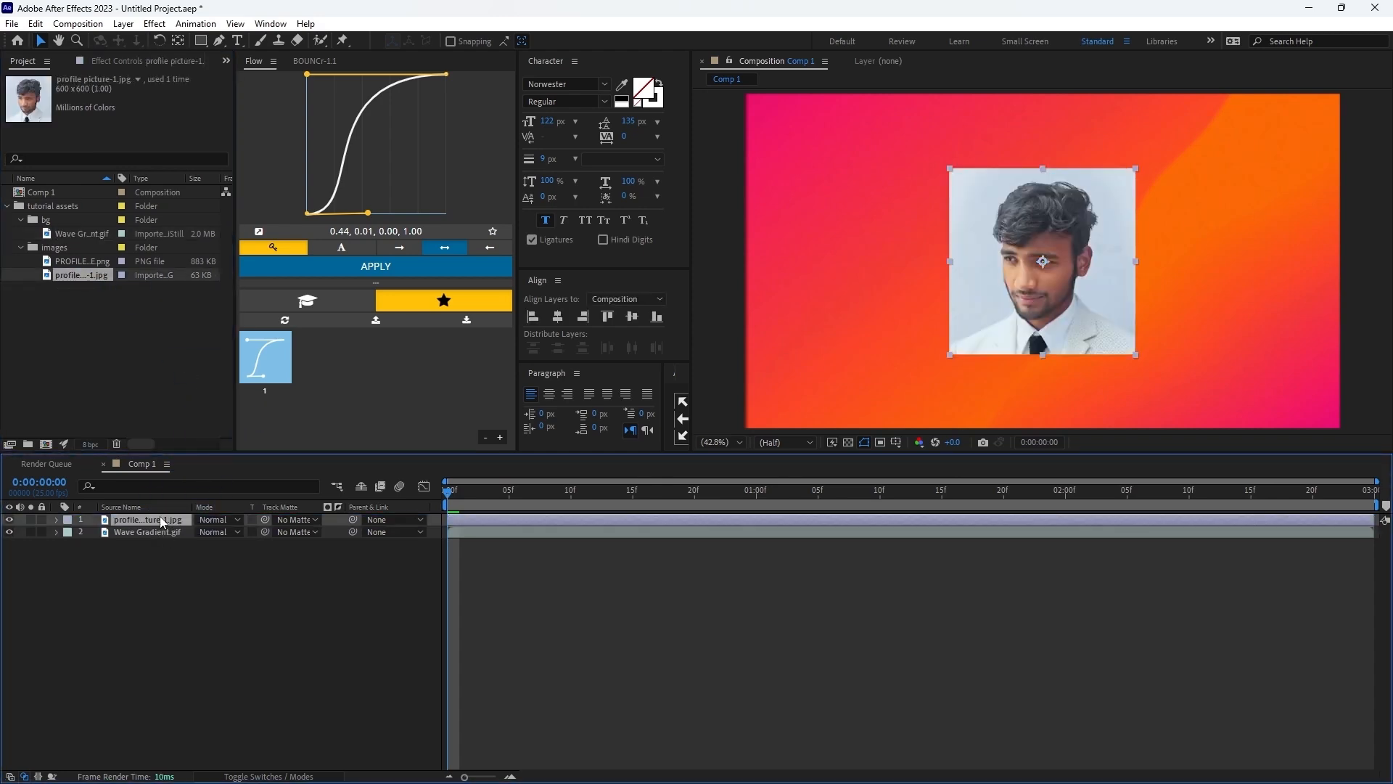
click(194, 567)
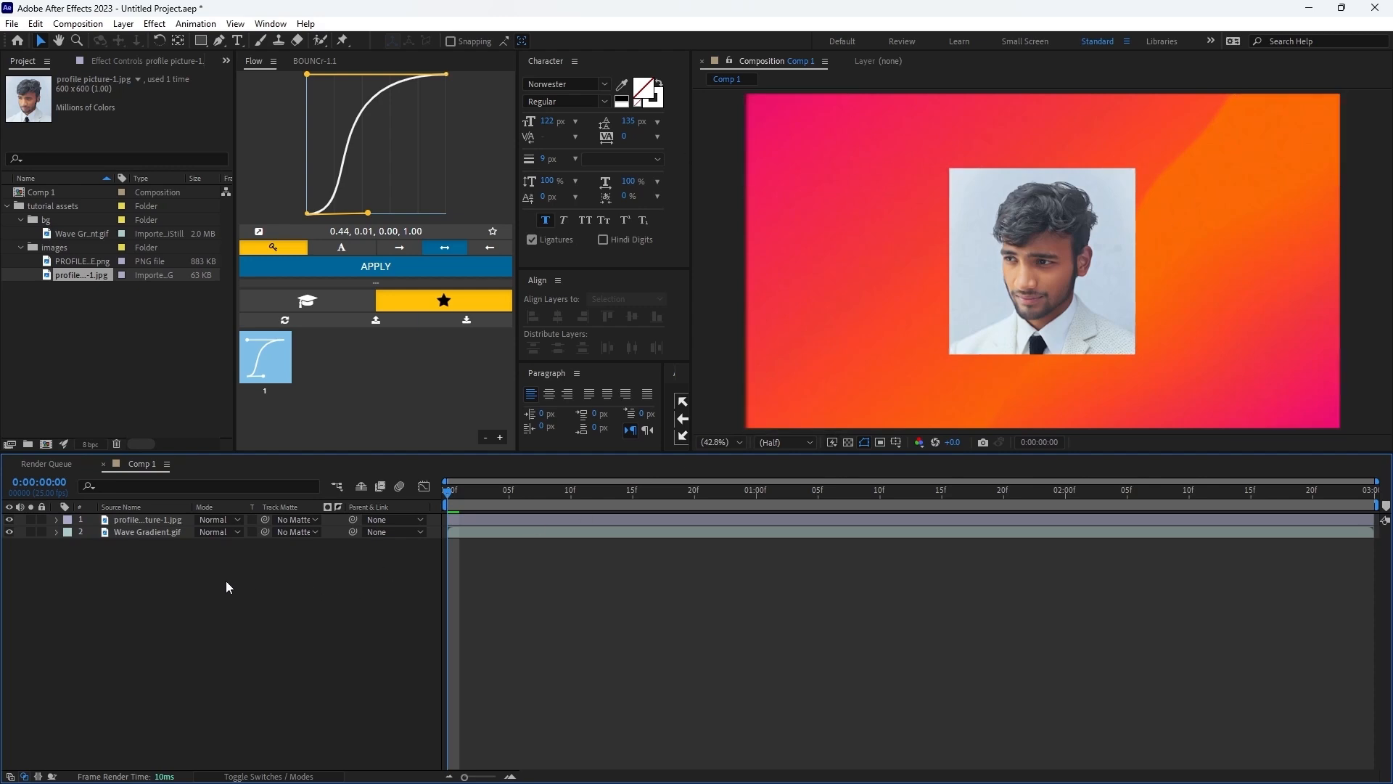
- Align the profile picture layer to the composition's horizontal and vertical center
key(ctrl+z)
drag(91, 275, 944, 243)
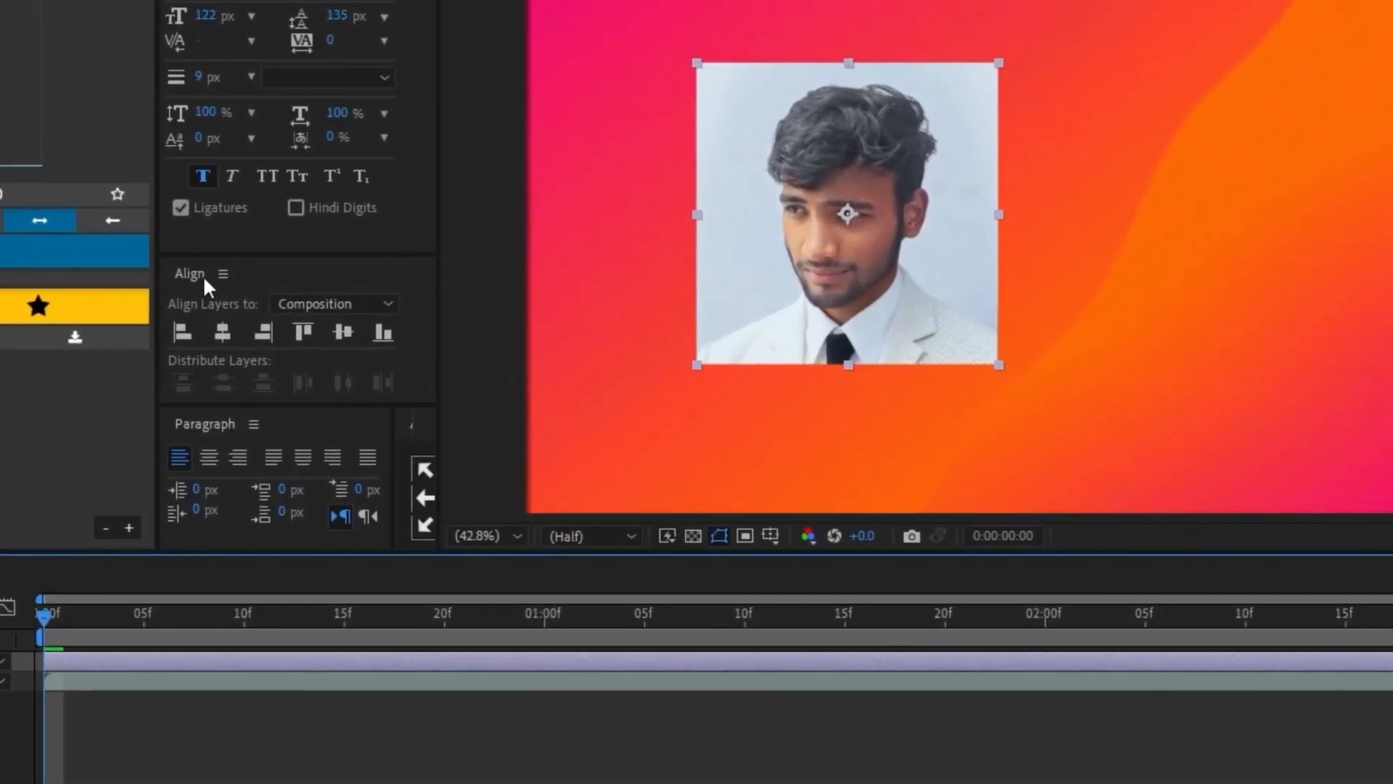
click(224, 333)
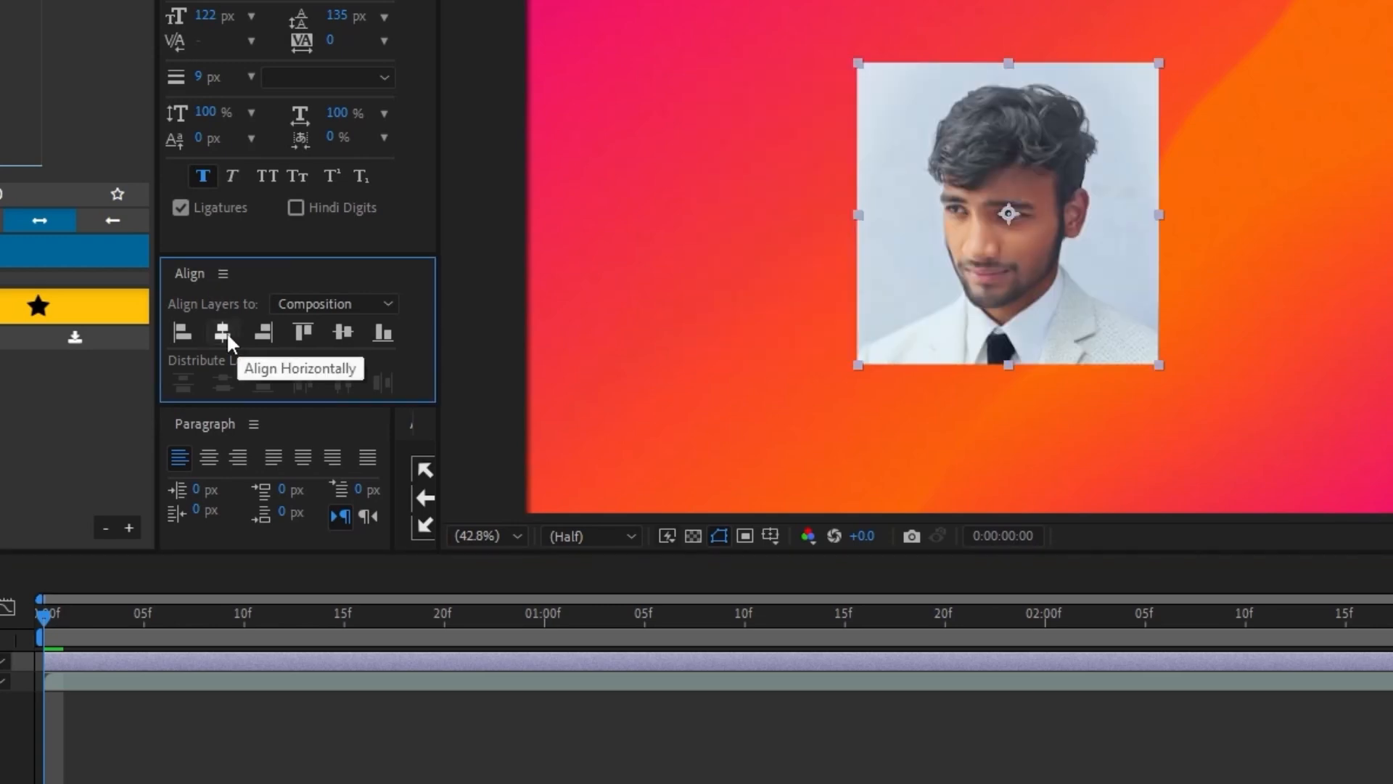
click(343, 331)
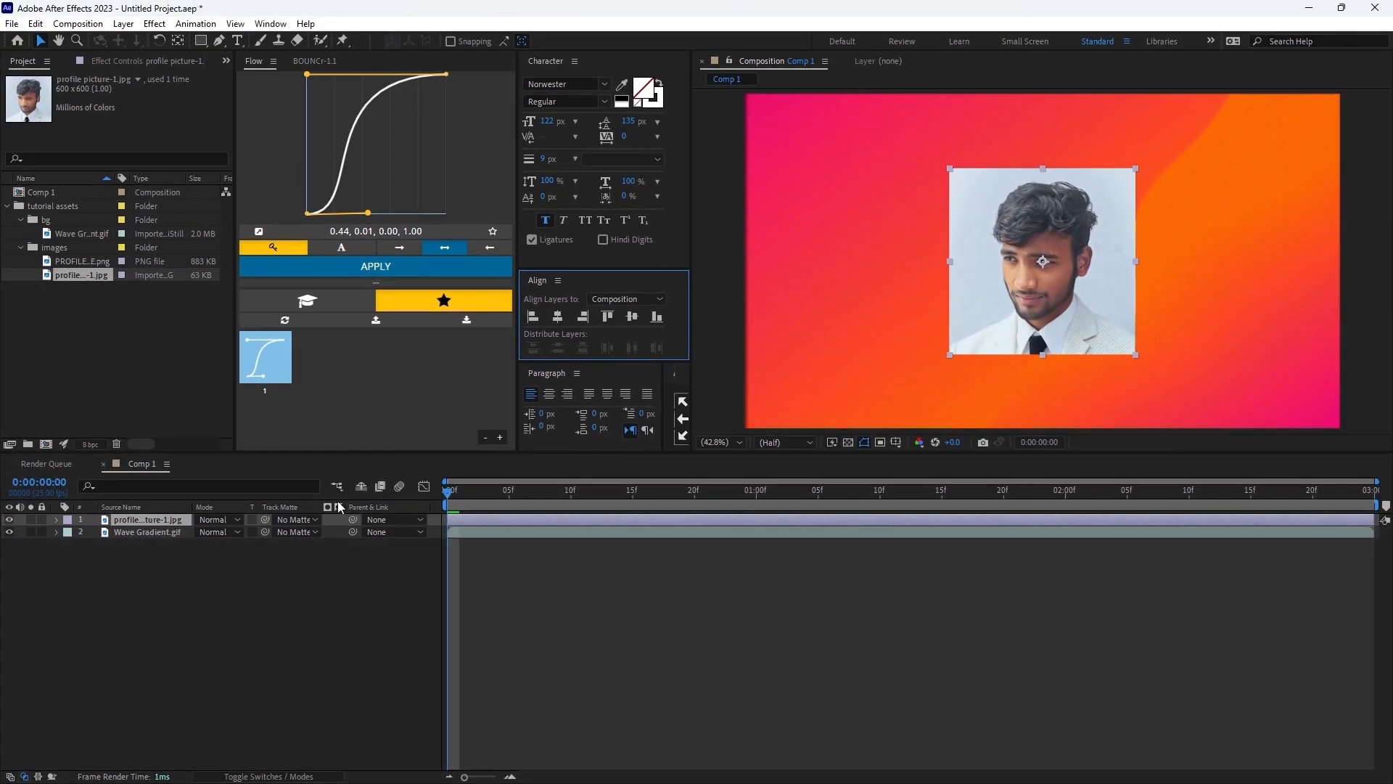
click(163, 522)
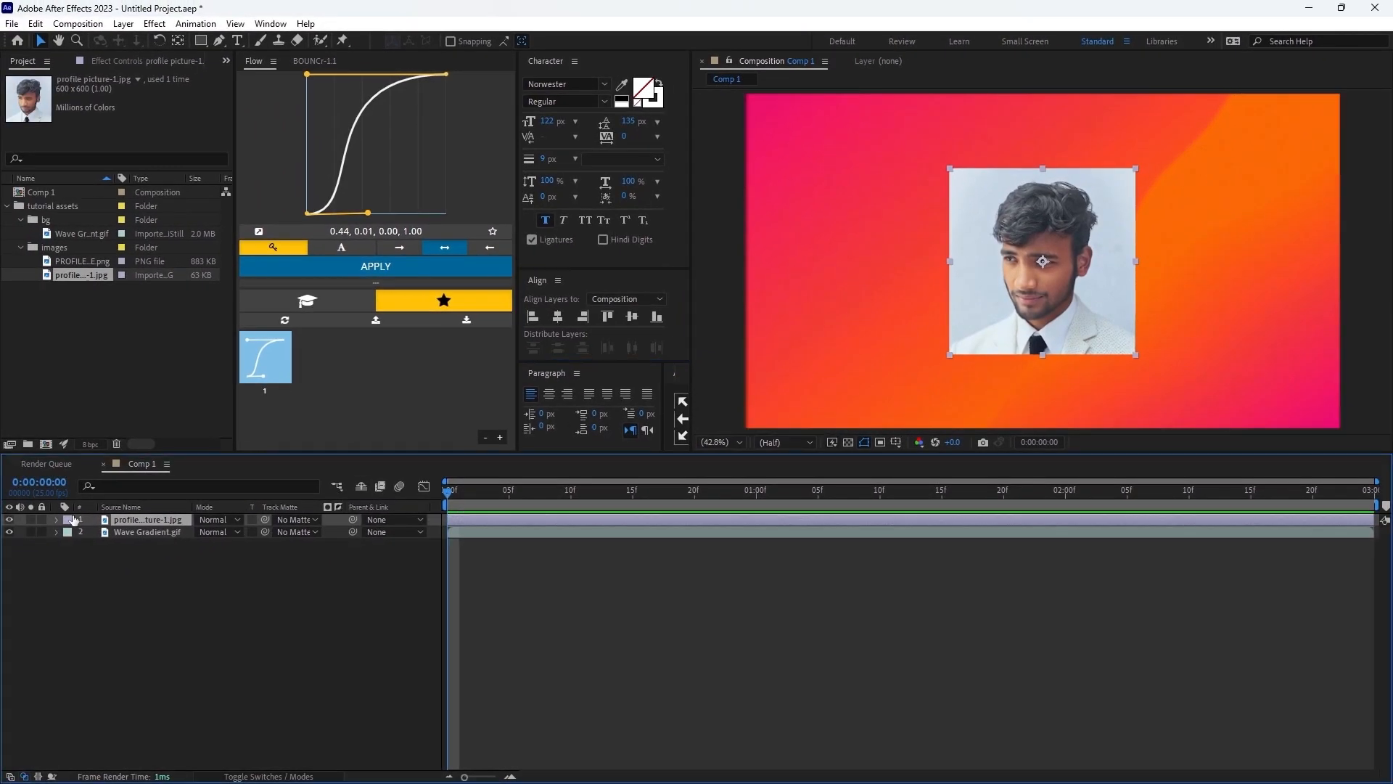
mouse_move(955, 305)
mouse_down()
mouse_move(868, 254)
mouse_move(934, 312)
mouse_up()
key(ctrl+z)
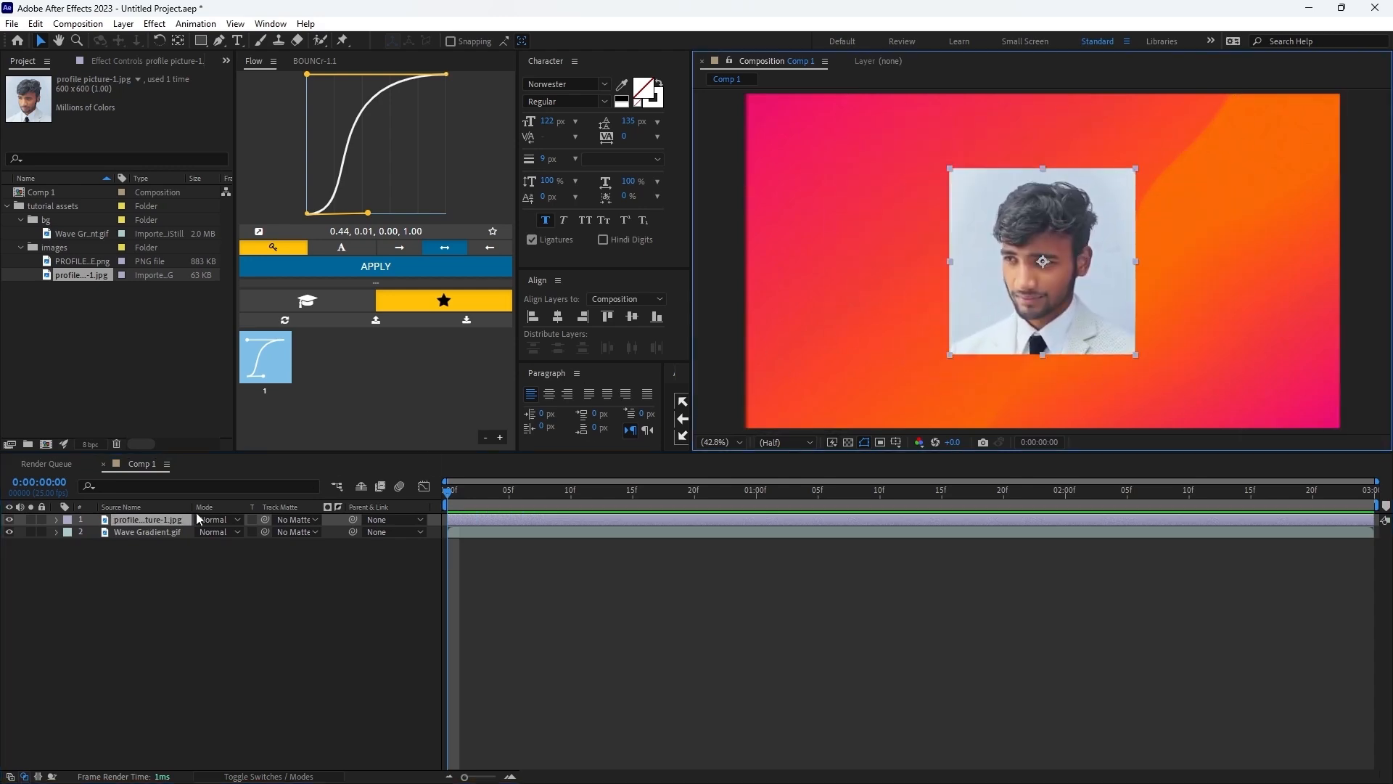
- Expand the profile picture layer to show its Transform properties
click(157, 520)
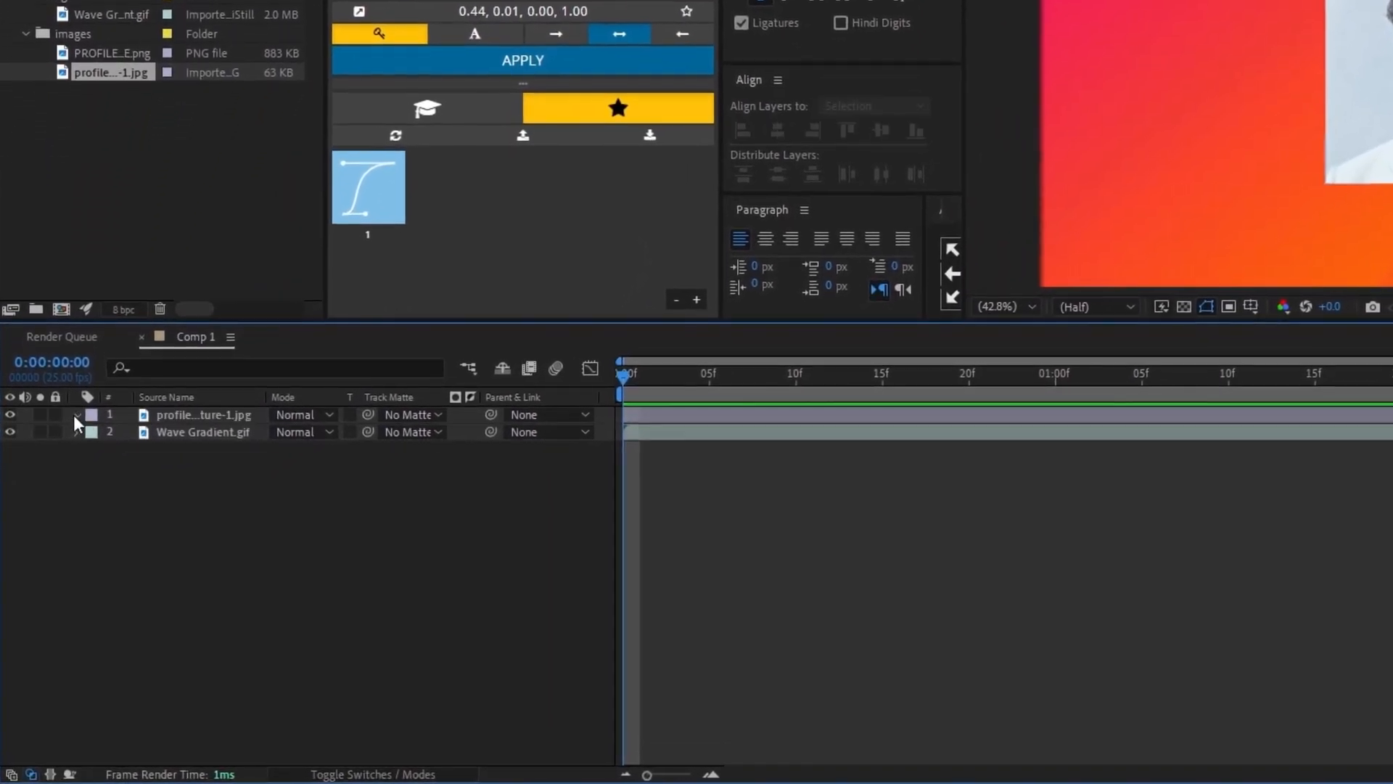
click(72, 427)
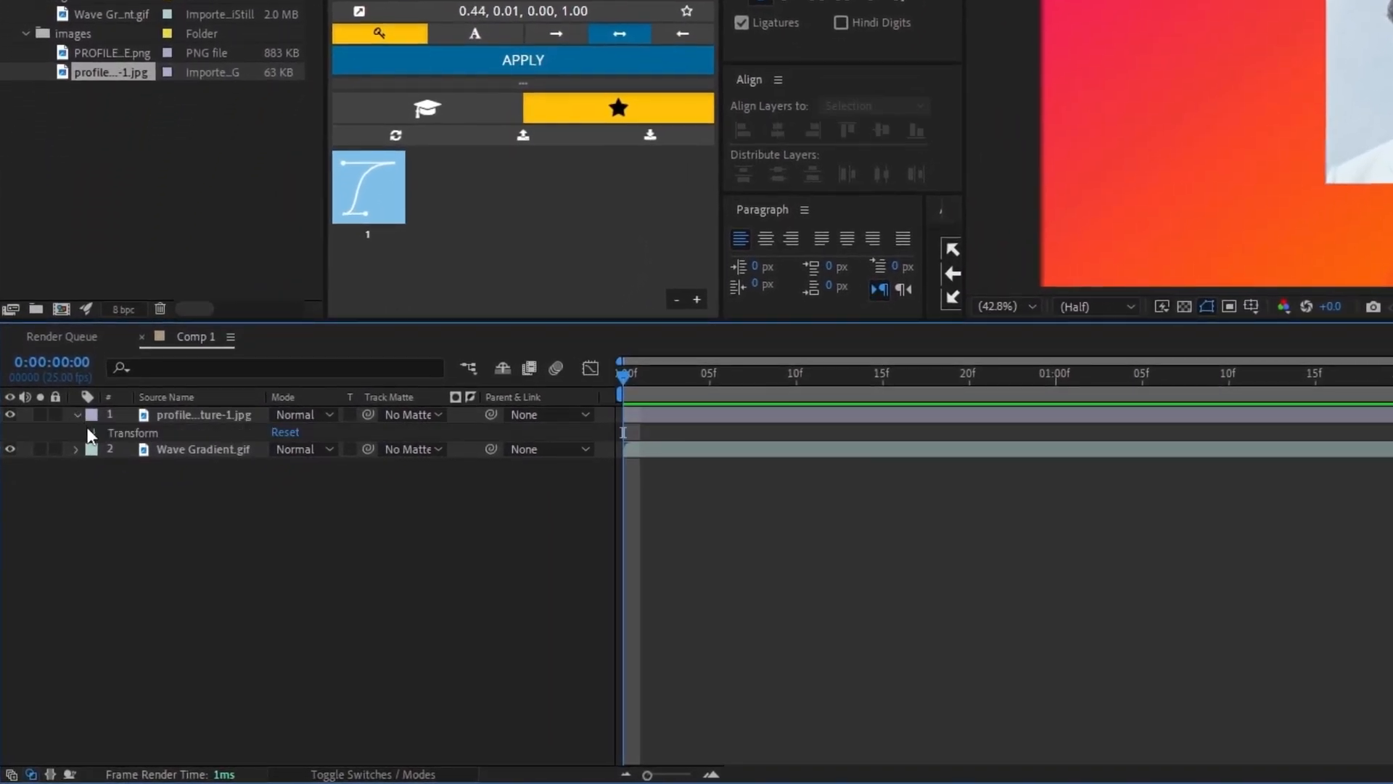
click(90, 432)
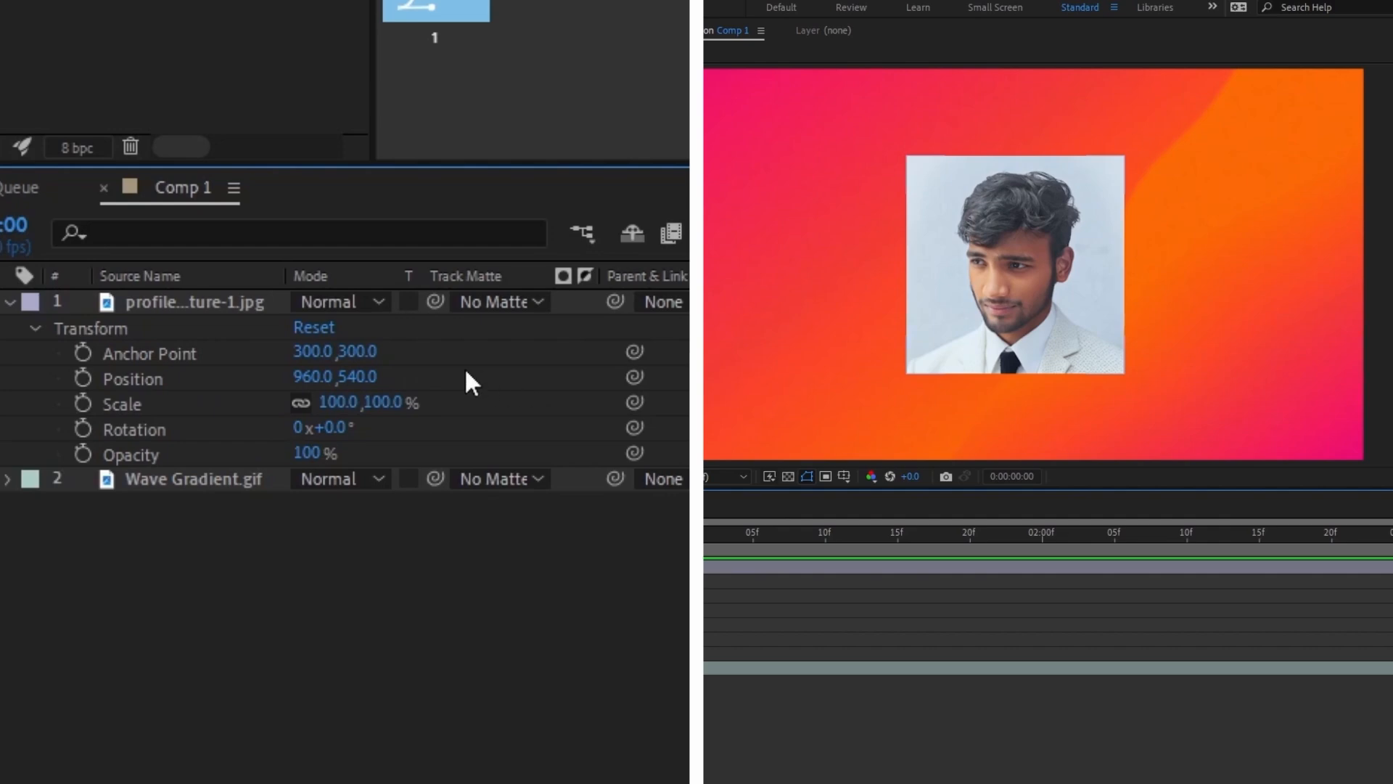
- Try out different Position, Scale, Rotation and Opacity values on the profile picture layer, undoing each change
drag(357, 376, 685, 381)
key(ctrl+z)
drag(338, 401, 488, 407)
key(ctrl+z)
drag(324, 427, 399, 429)
key(ctrl+z)
drag(319, 457, 540, 506)
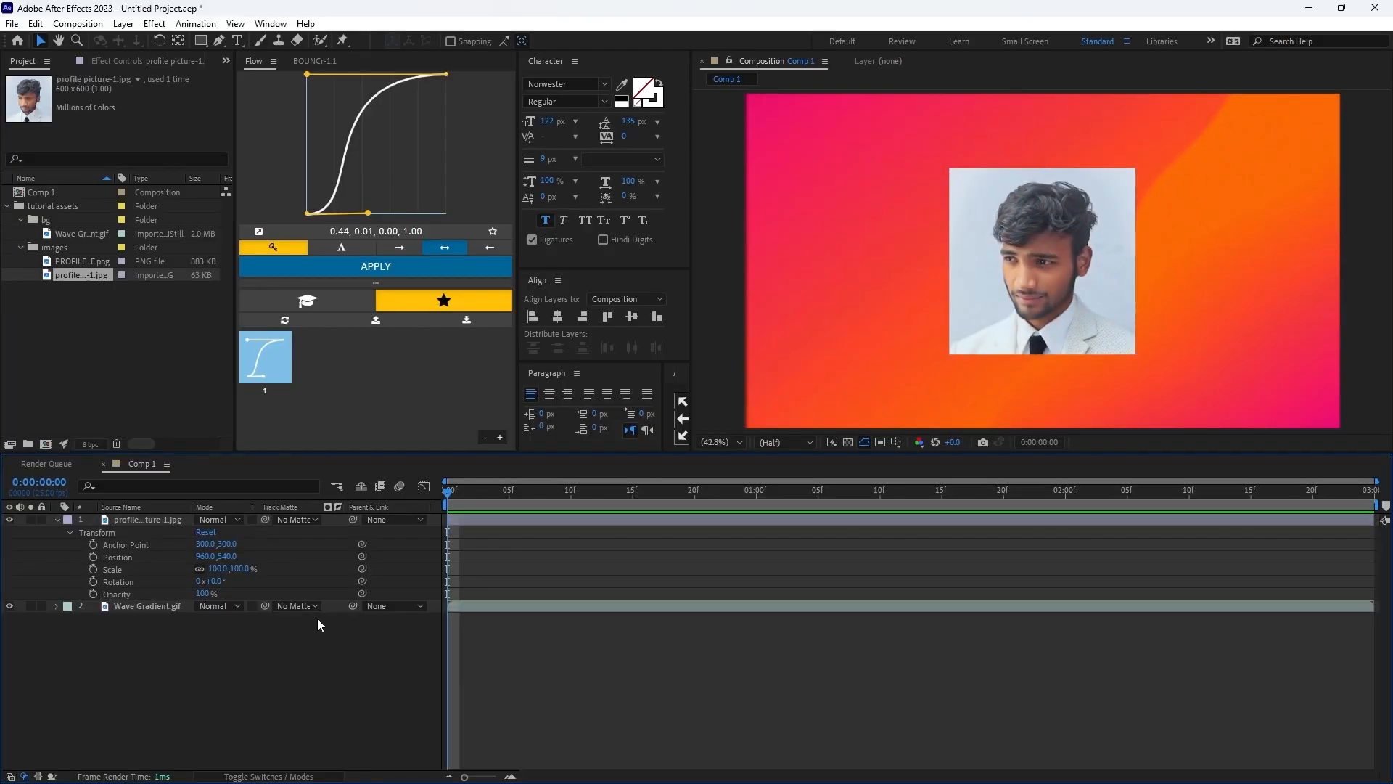
click(320, 624)
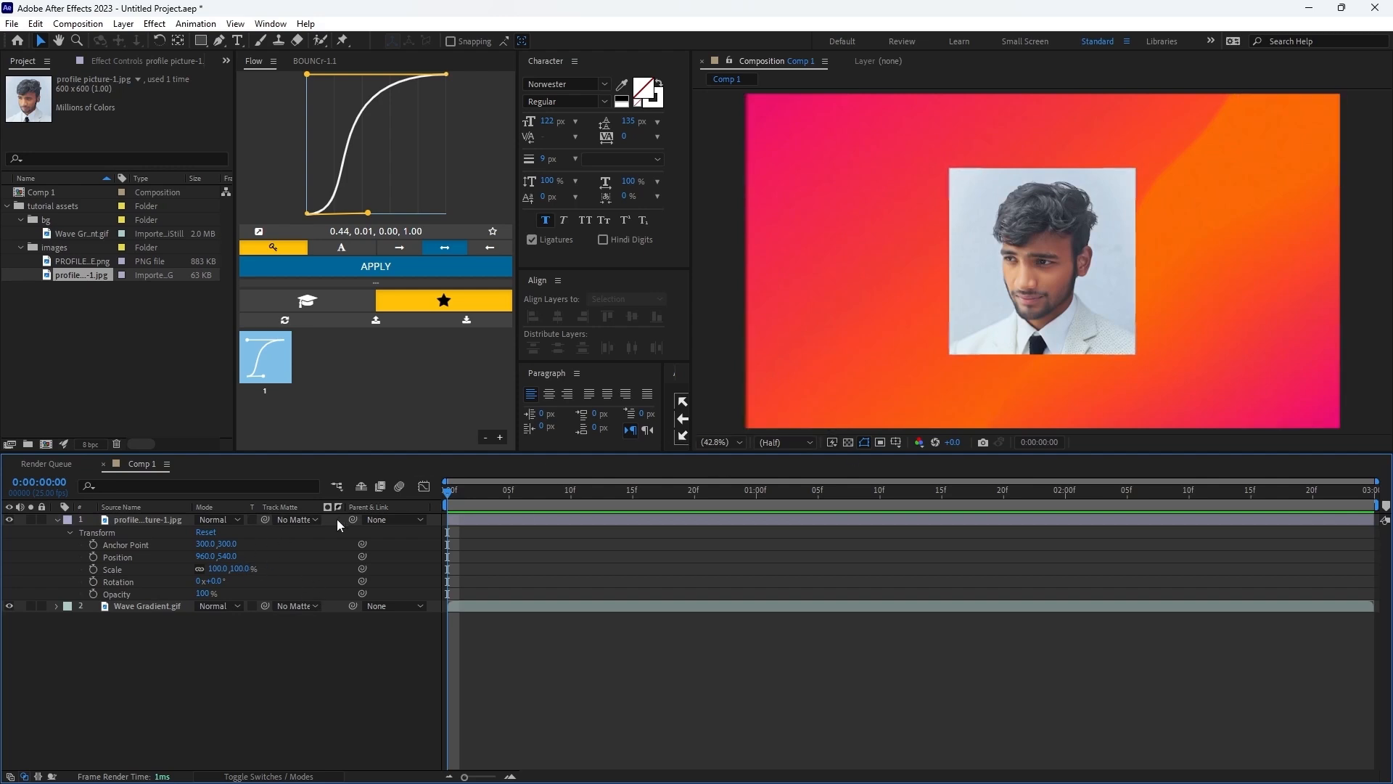
- Set the profile picture's vertical position to 550 and start Position keyframing at 3 seconds
drag(229, 553, 301, 581)
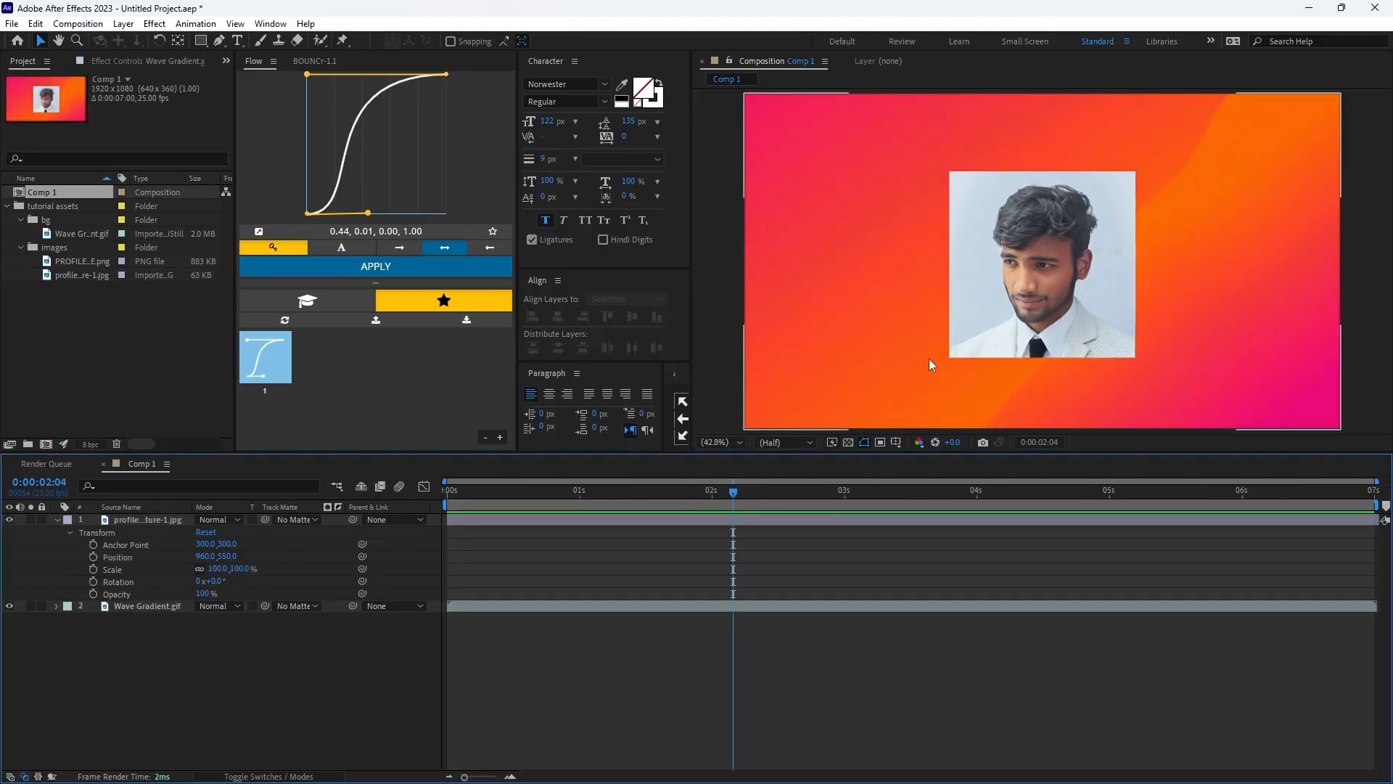
drag(718, 490, 845, 518)
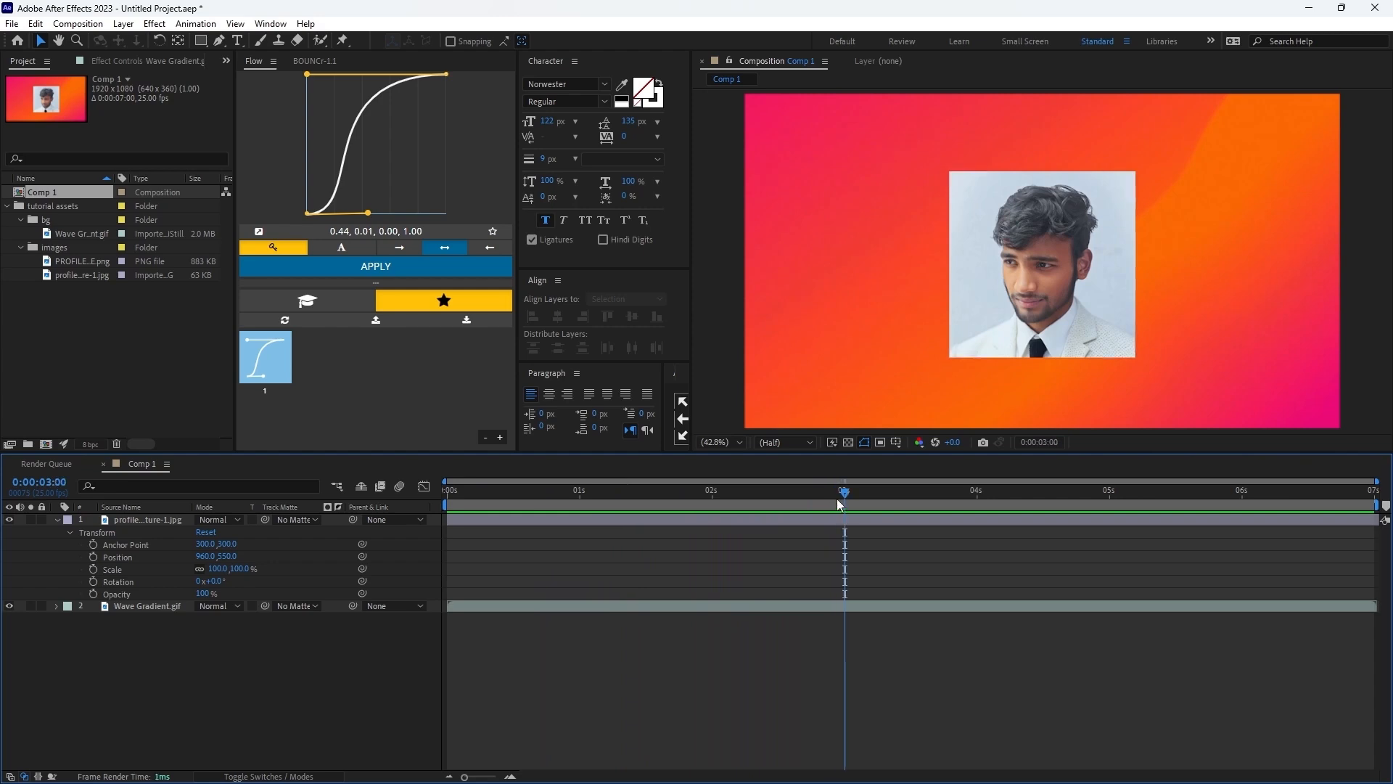
click(789, 521)
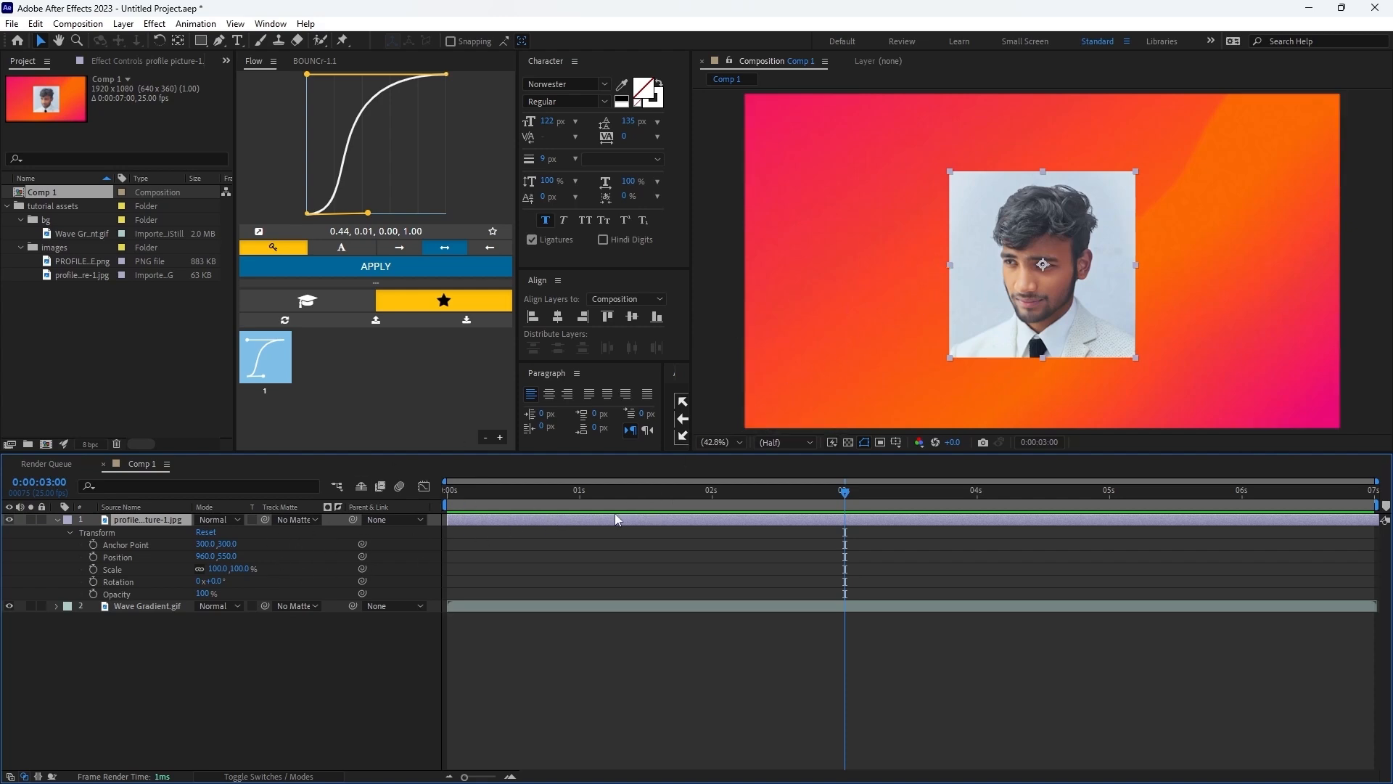
click(93, 557)
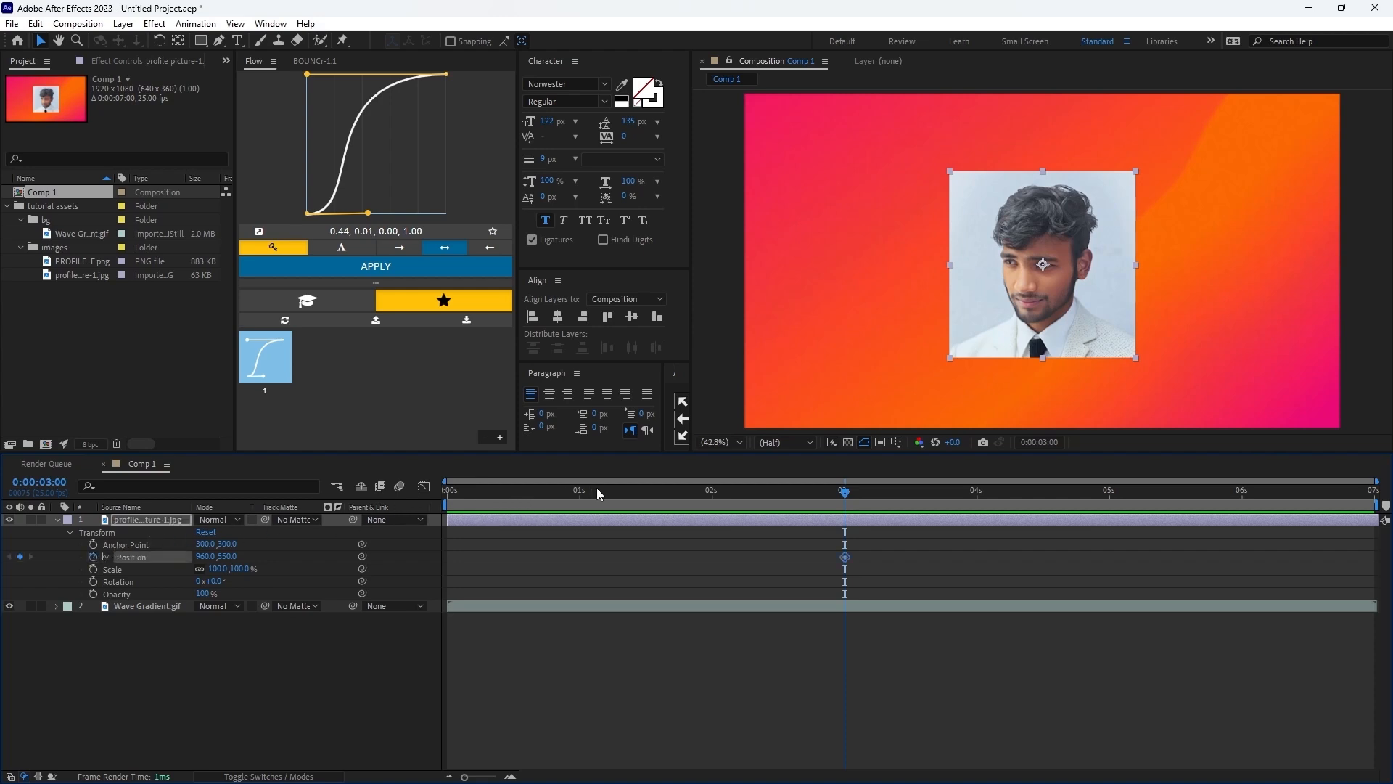
drag(799, 539, 918, 577)
click(832, 541)
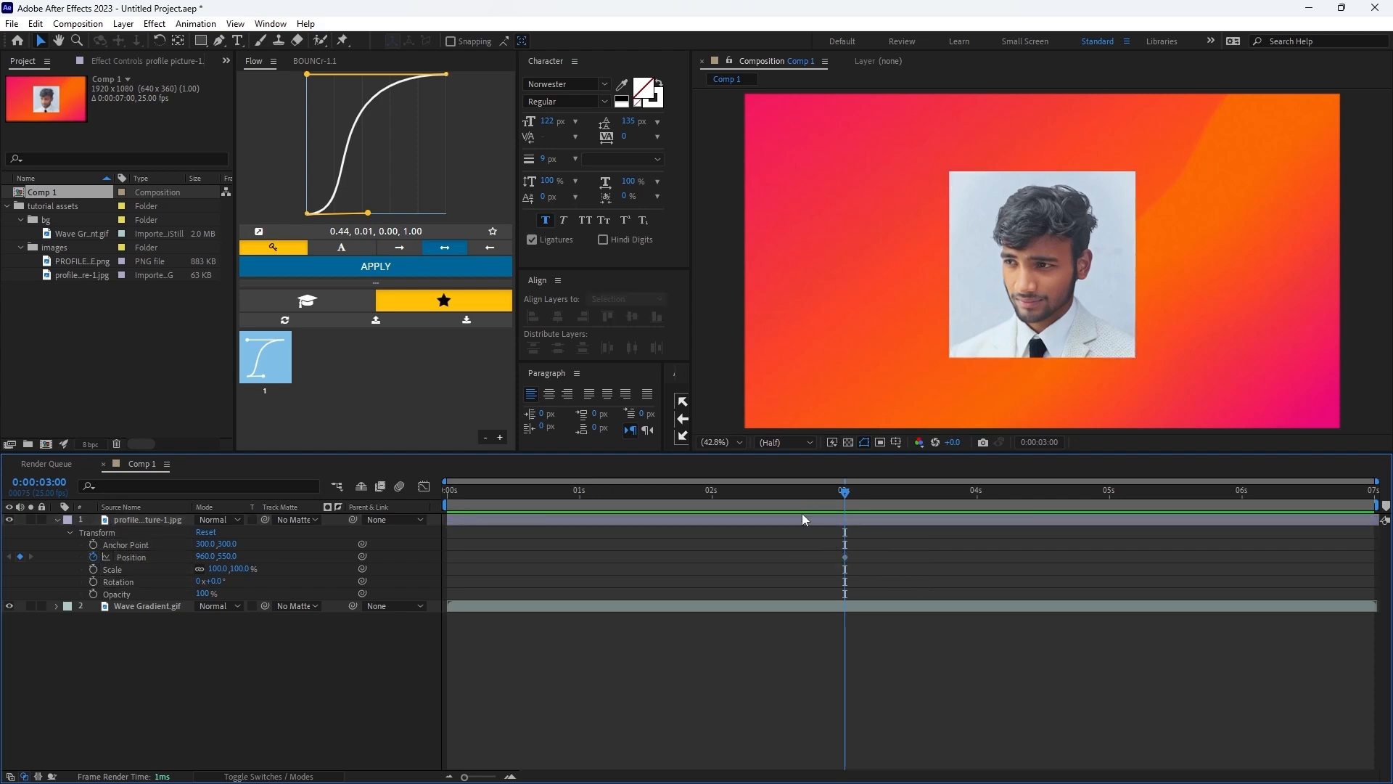
- Add a Position keyframe at 0 seconds with the picture below the frame at Y 1402, and preview the motion
drag(825, 499, 419, 552)
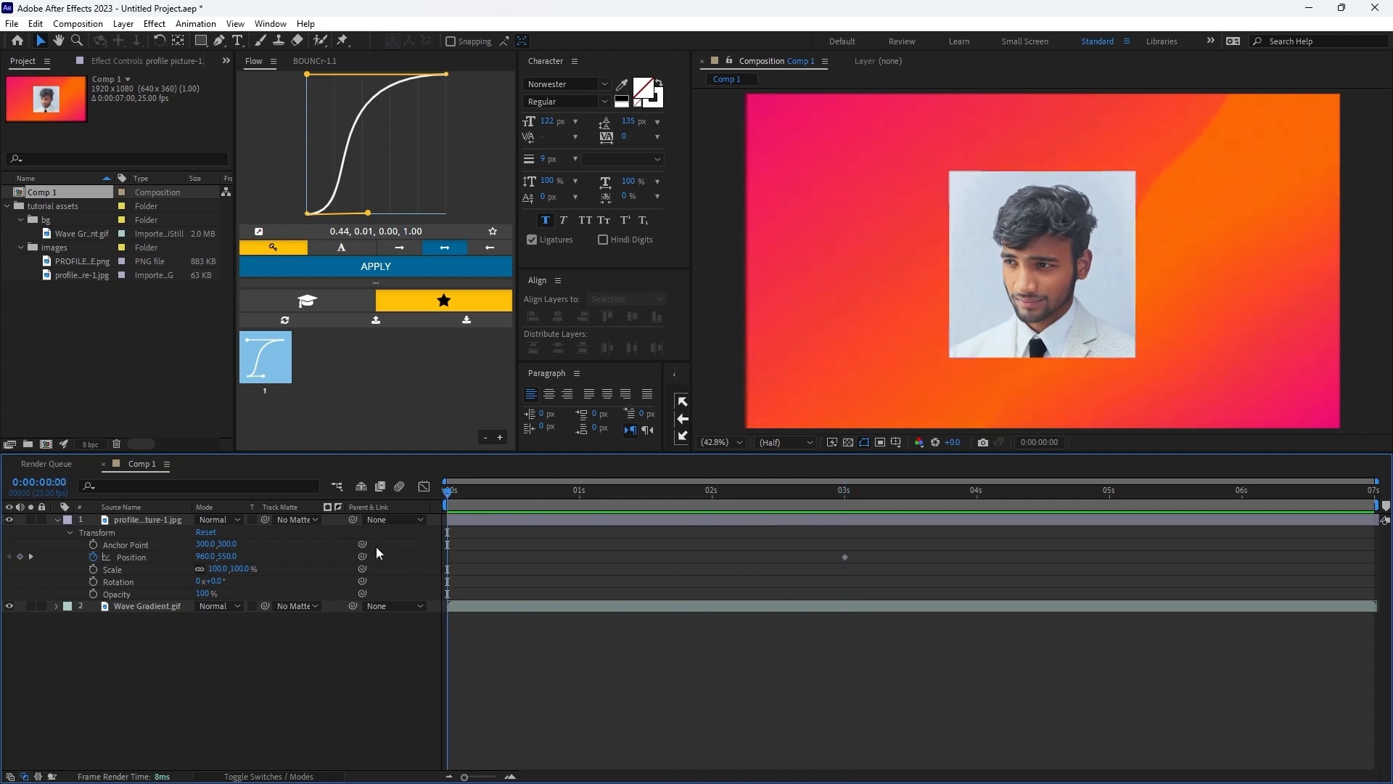
click(20, 557)
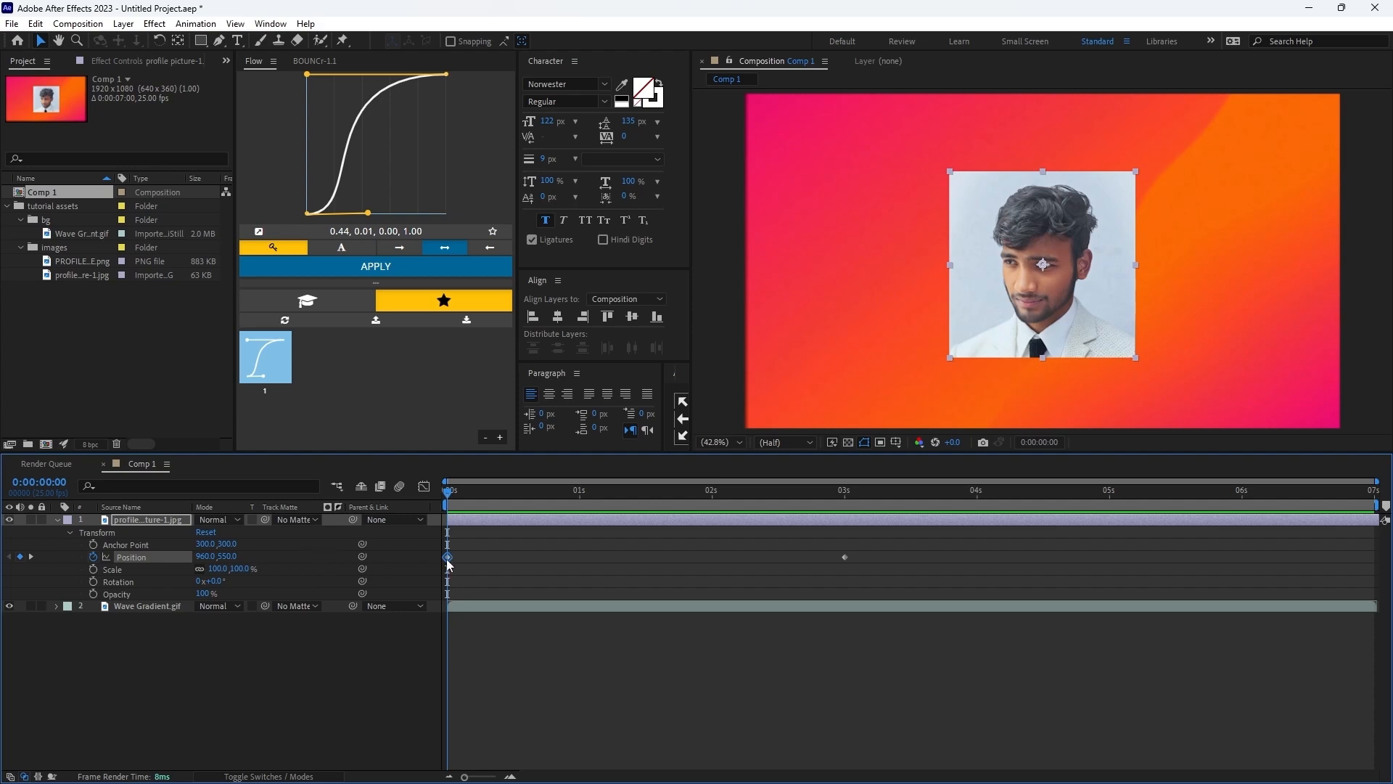
drag(229, 557, 799, 611)
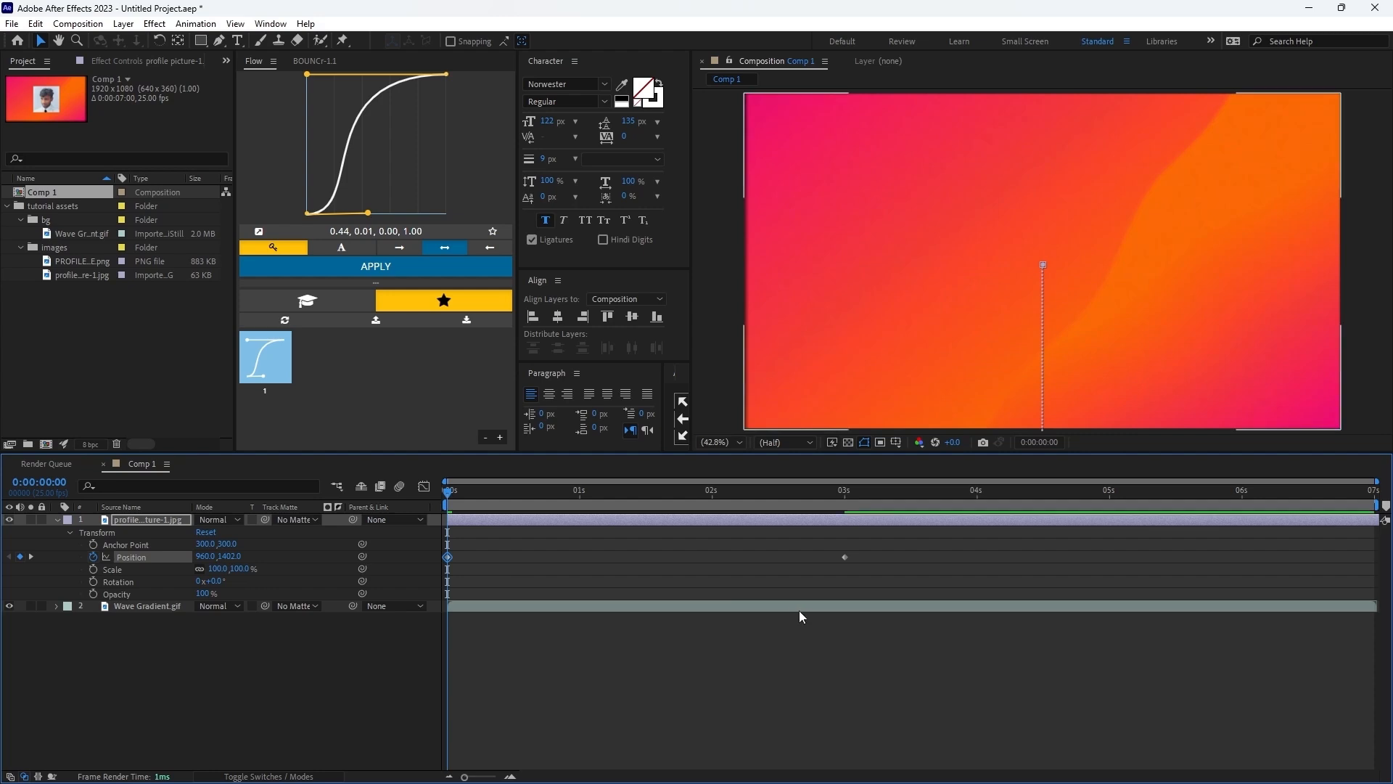
click(555, 566)
key(space)
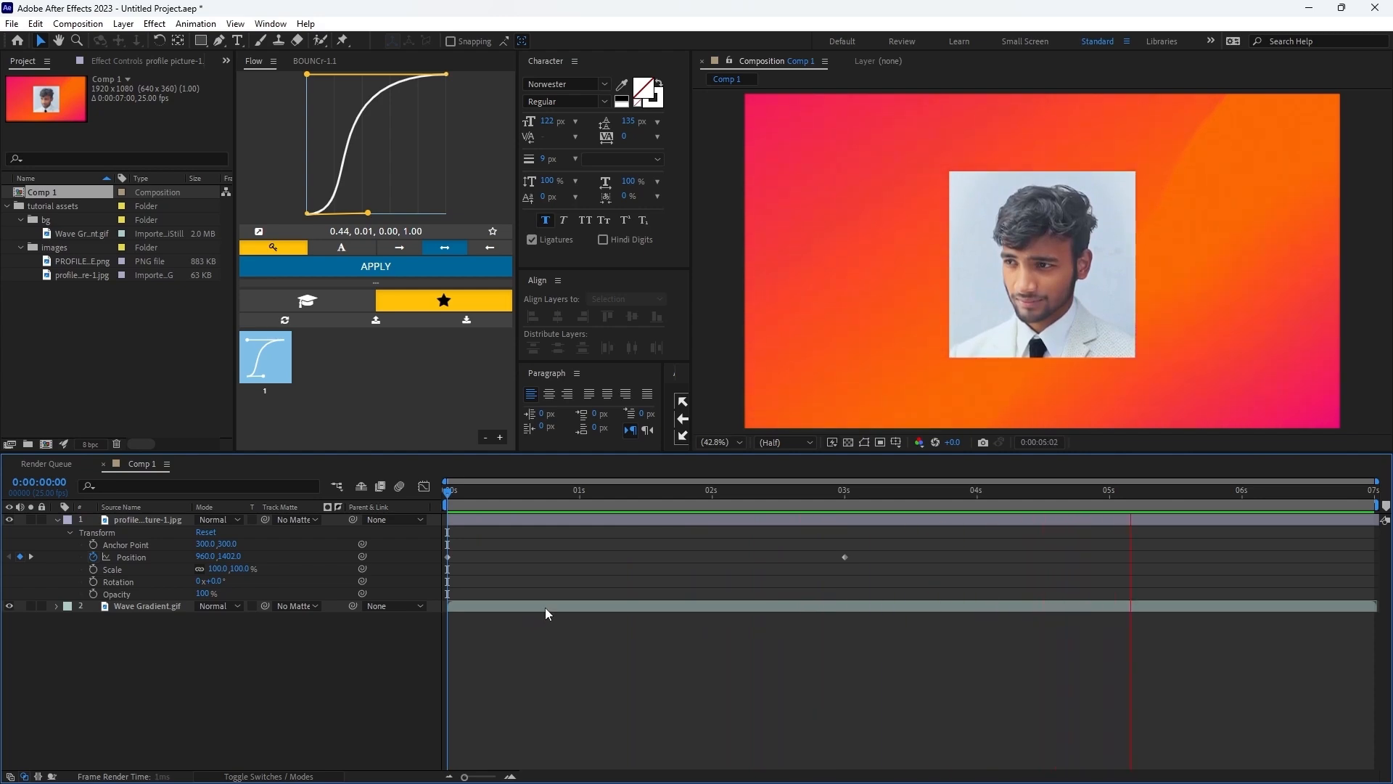
key(space)
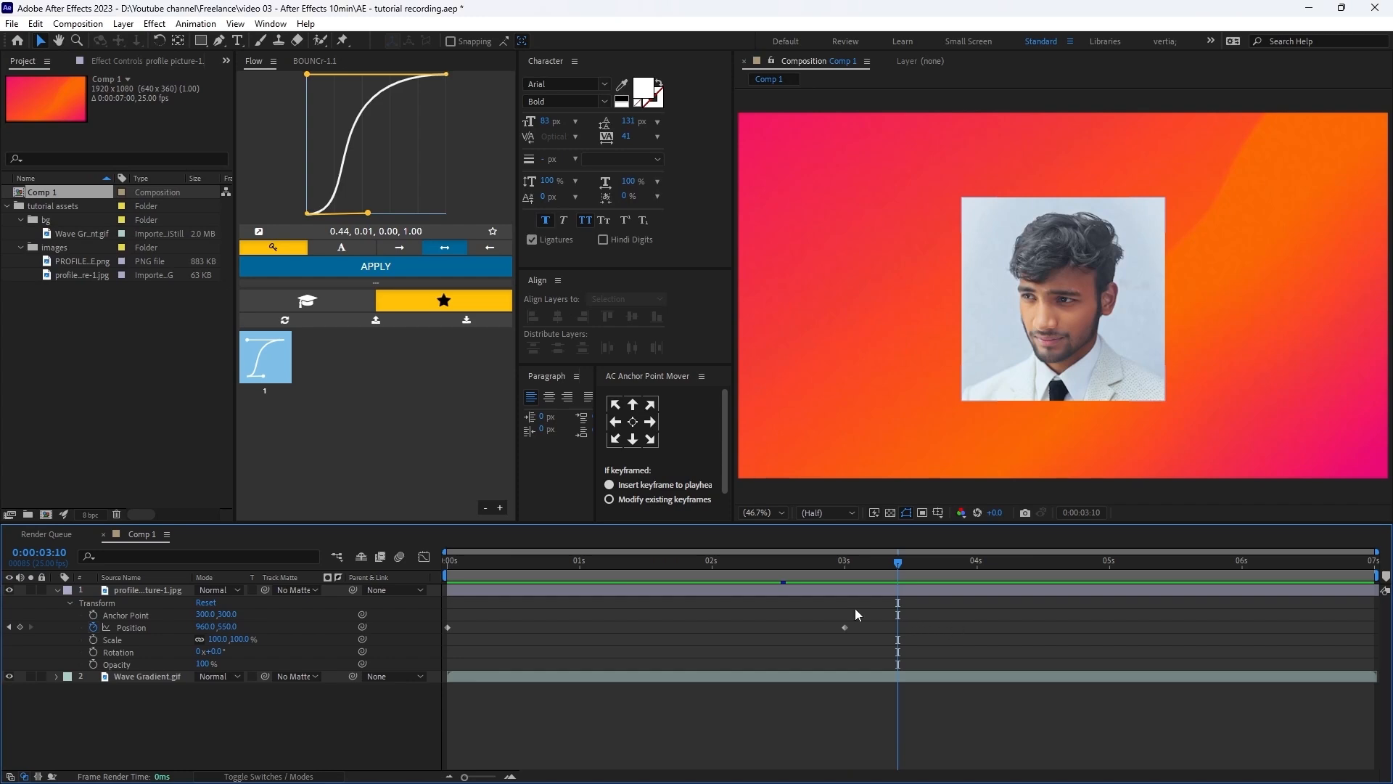
- Apply Easy Ease to both Position keyframes of the profile picture layer
drag(865, 608, 379, 663)
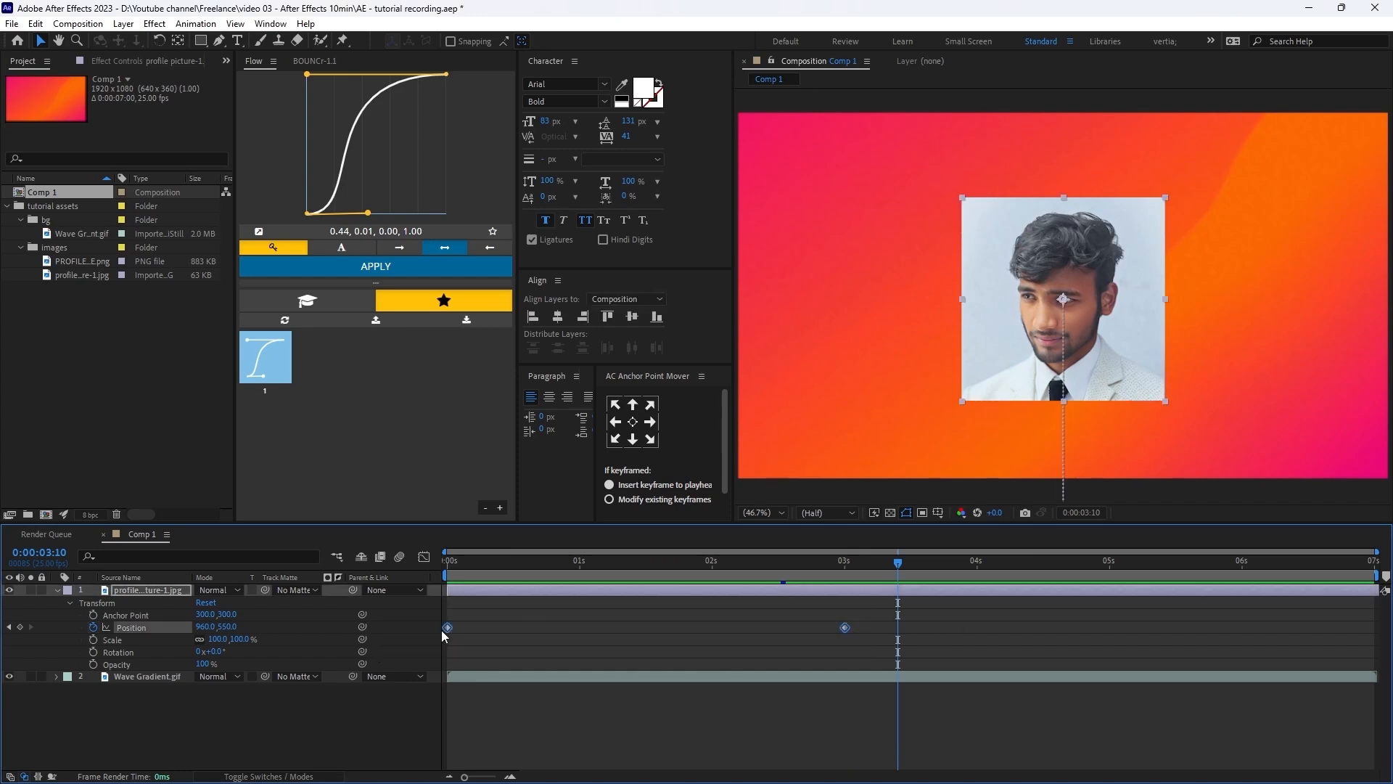
right_click(848, 628)
mouse_move(901, 618)
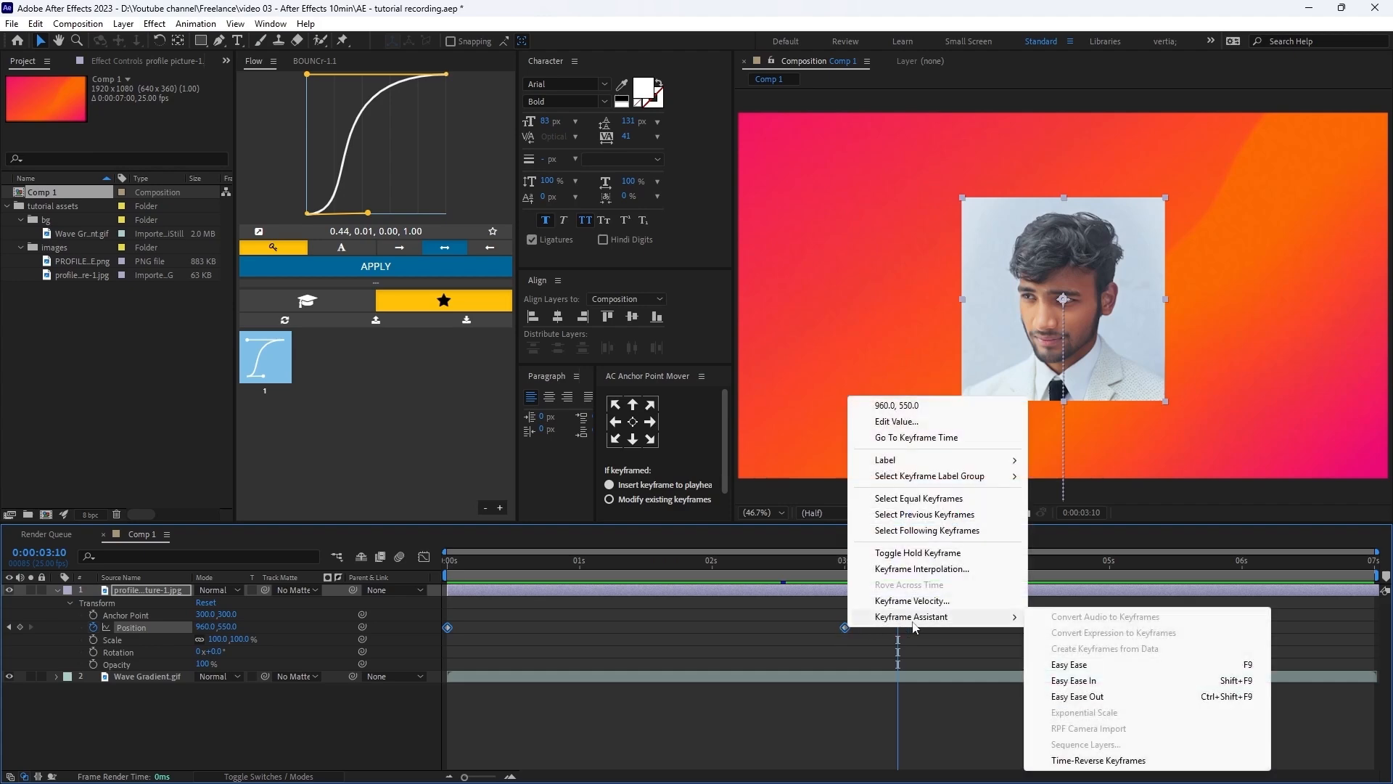
click(1069, 664)
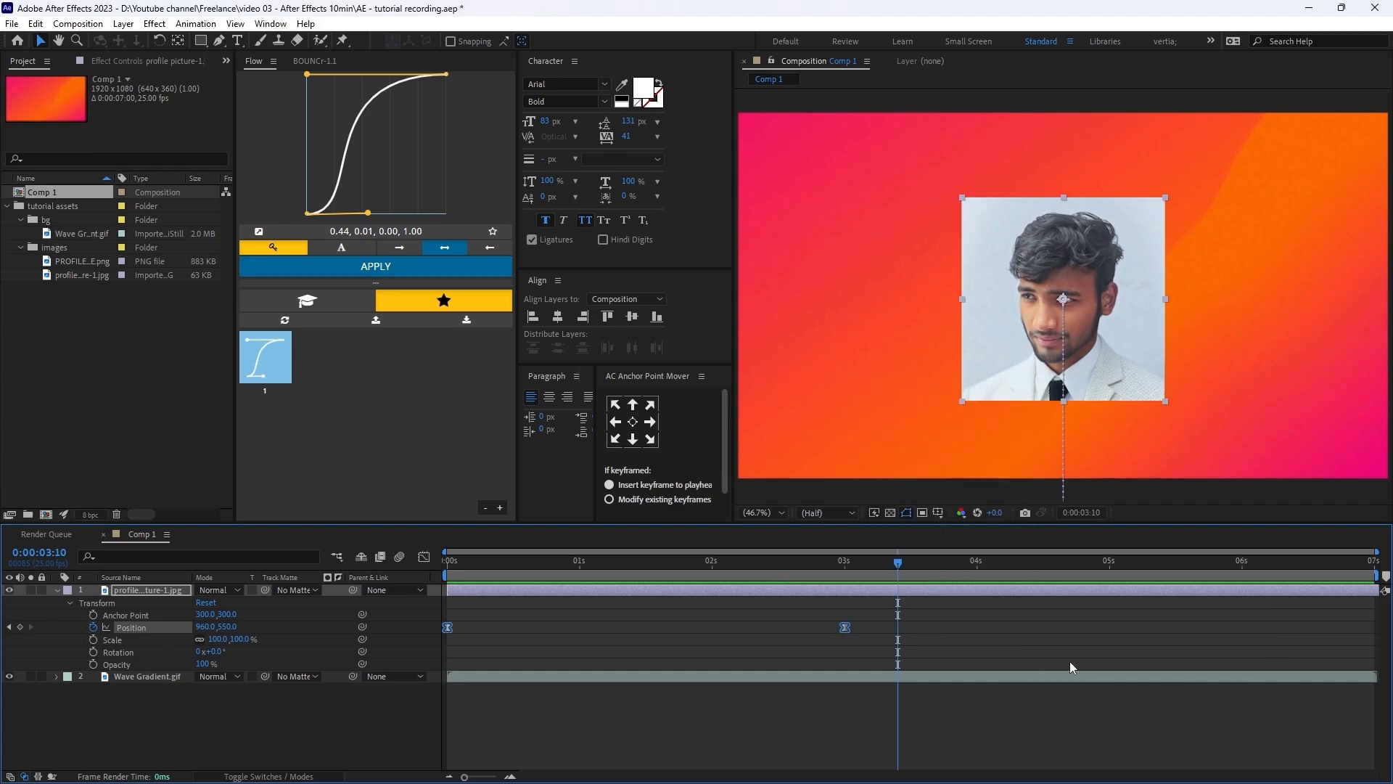
- Preview the eased Position animation of the profile picture from the start of the composition
drag(797, 567, 381, 586)
key(space)
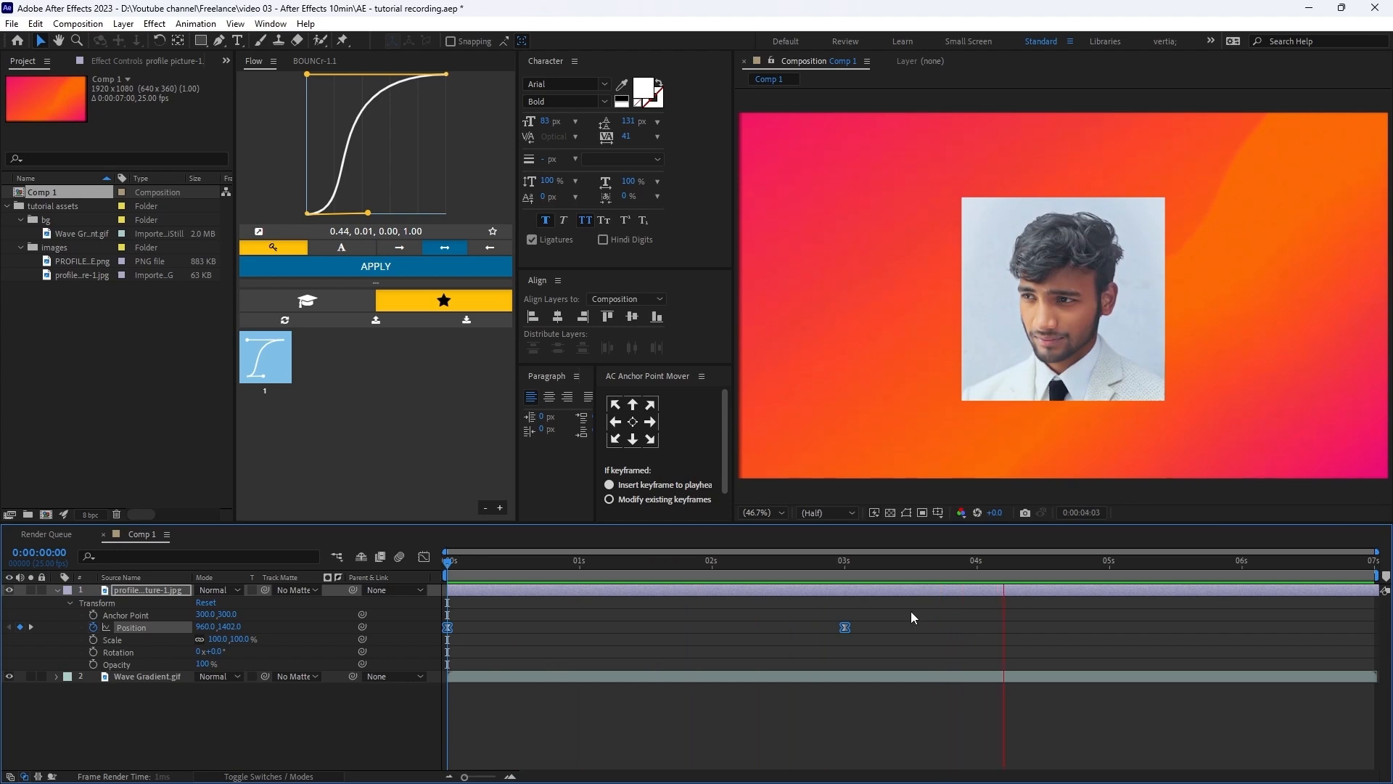
key(space)
drag(883, 566, 867, 651)
click(854, 628)
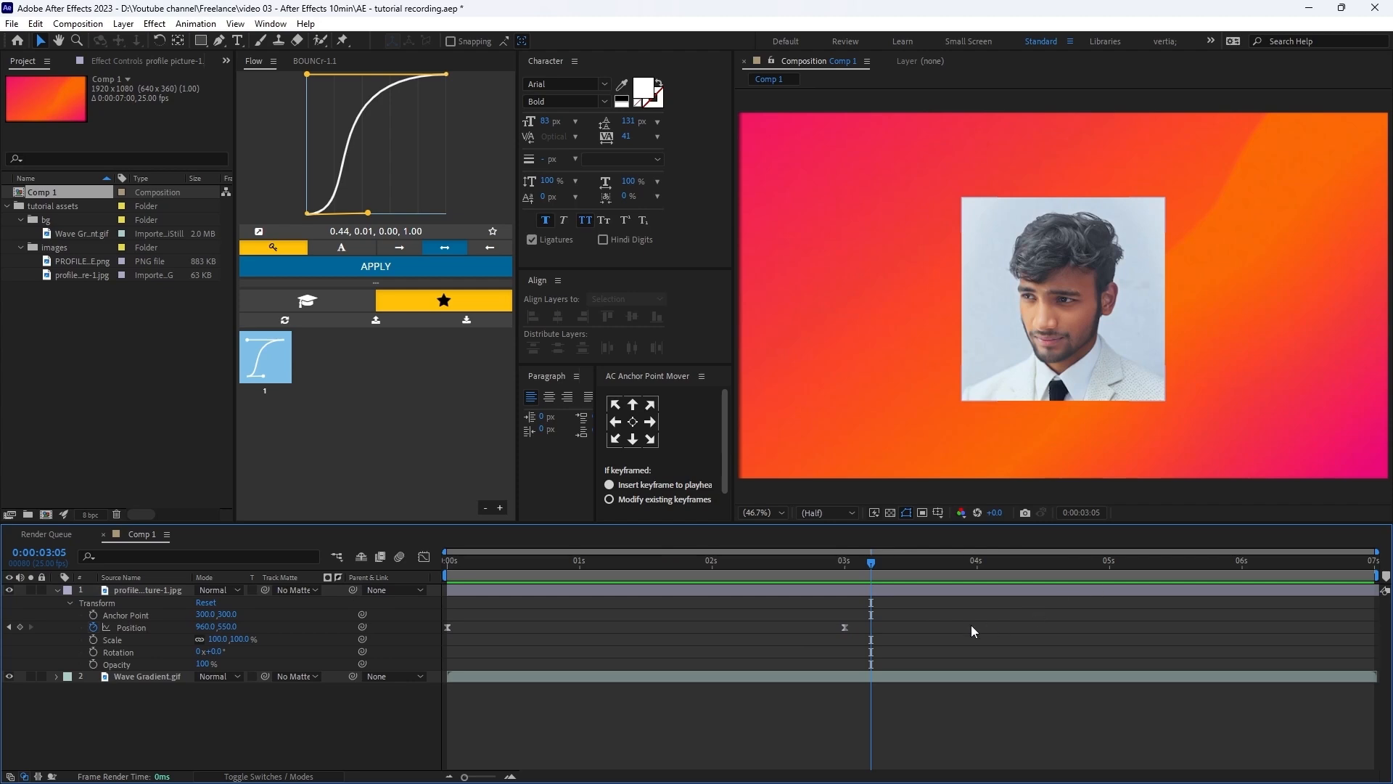
- Display both Position keyframes of the profile picture in the Graph Editor as a speed graph
drag(859, 612, 436, 629)
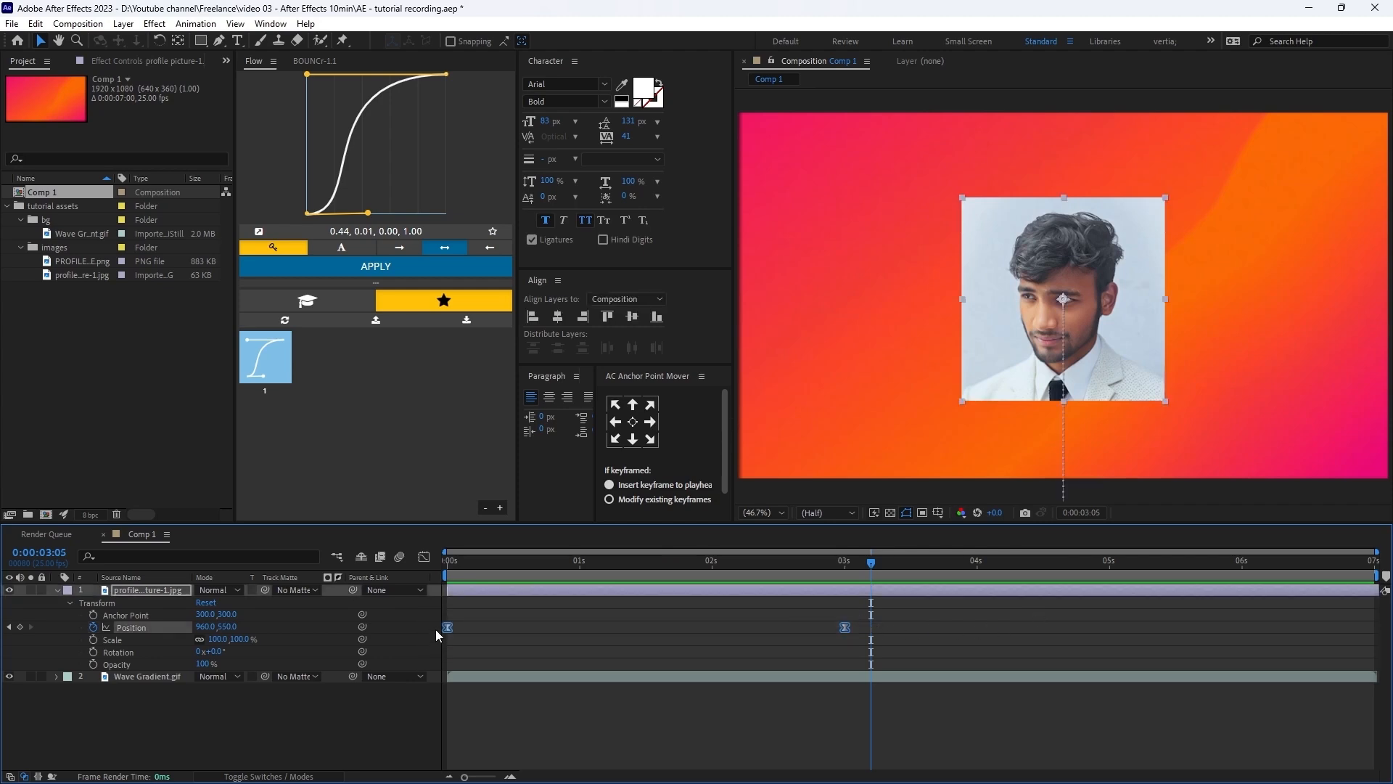
click(424, 558)
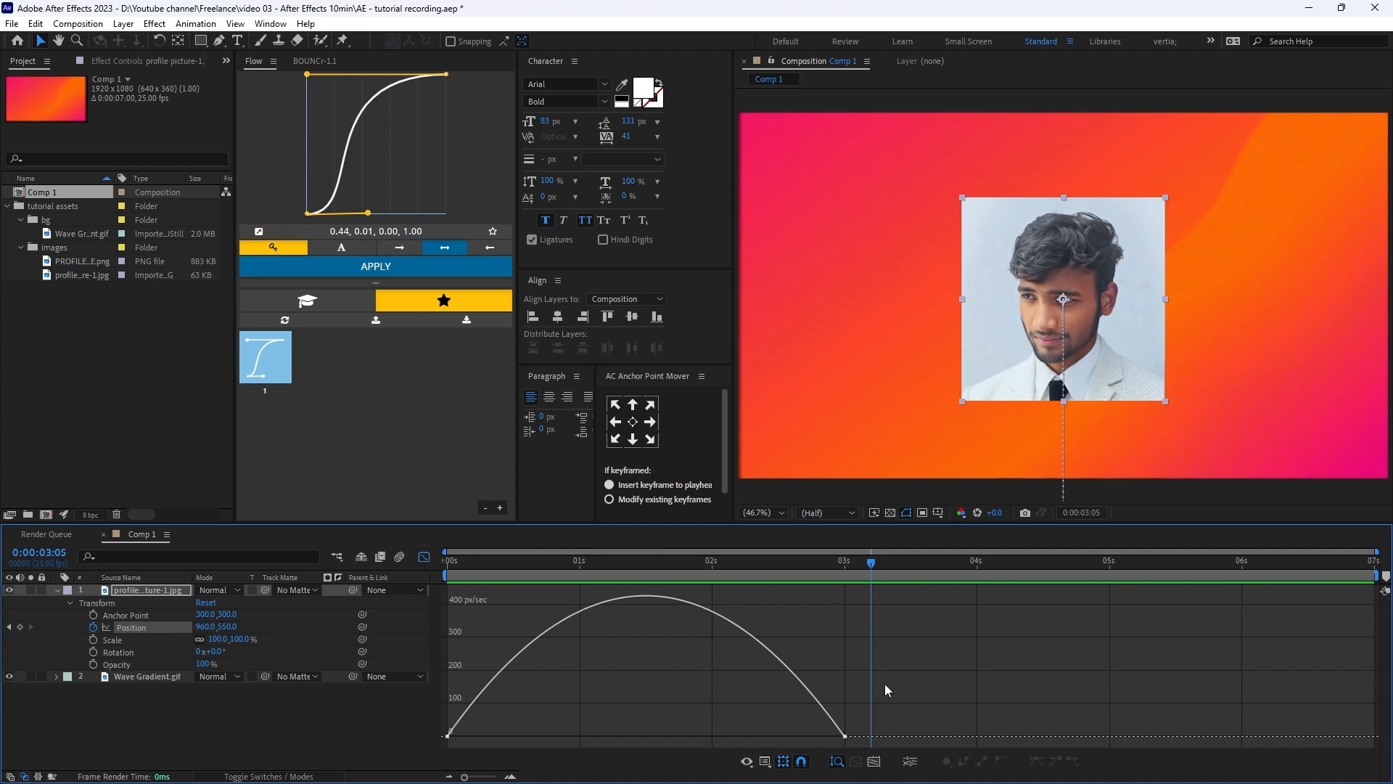
click(766, 761)
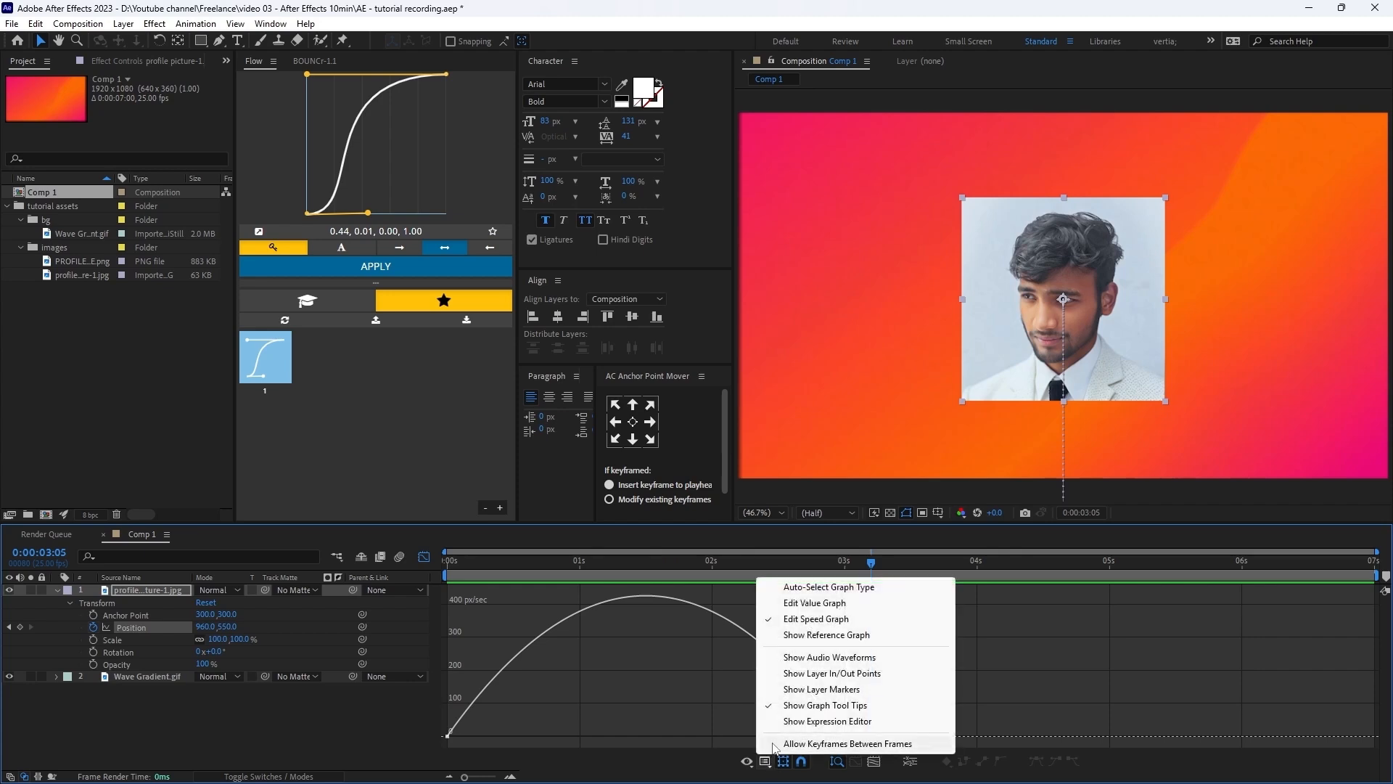
click(818, 622)
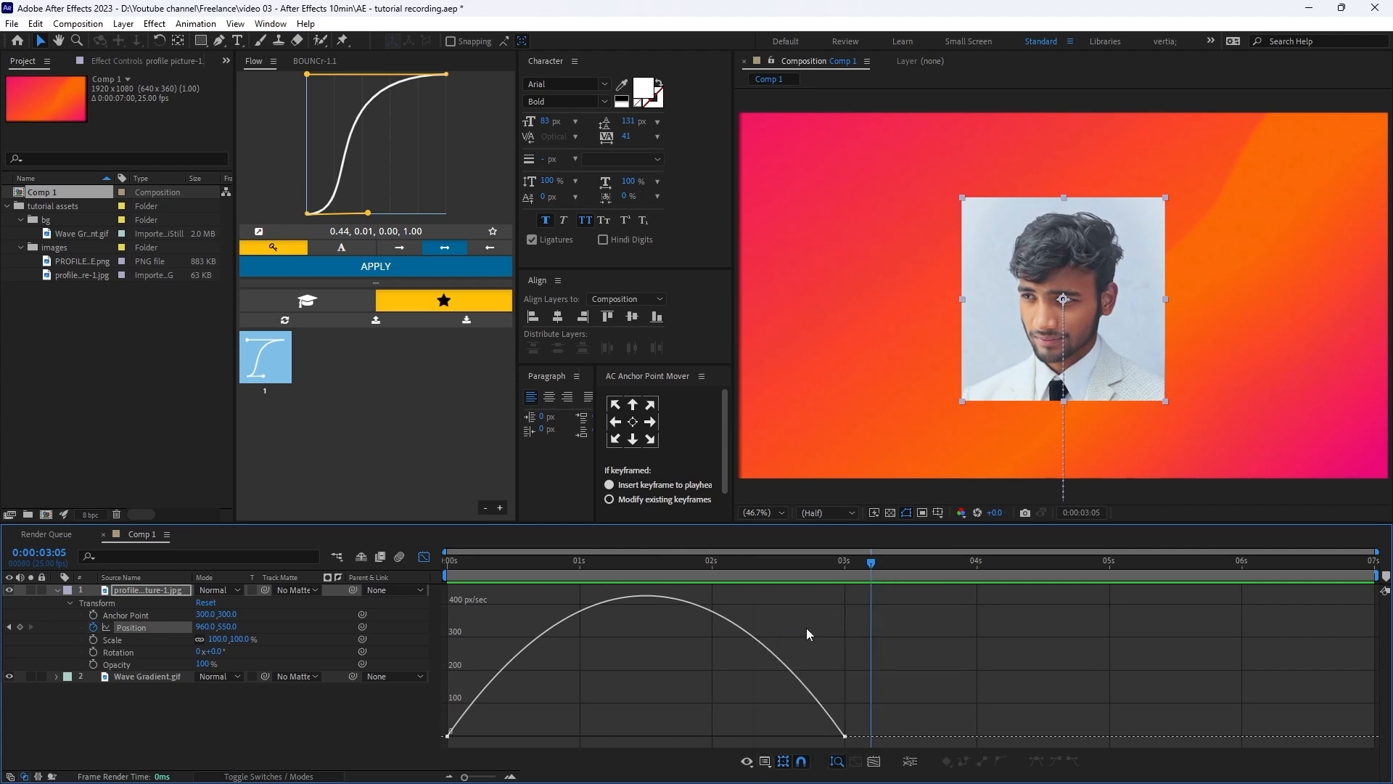
- Reshape the Position speed curve to peak early and slow down gradually by extending the last keyframe's incoming handle, and leave the Graph Editor
click(860, 736)
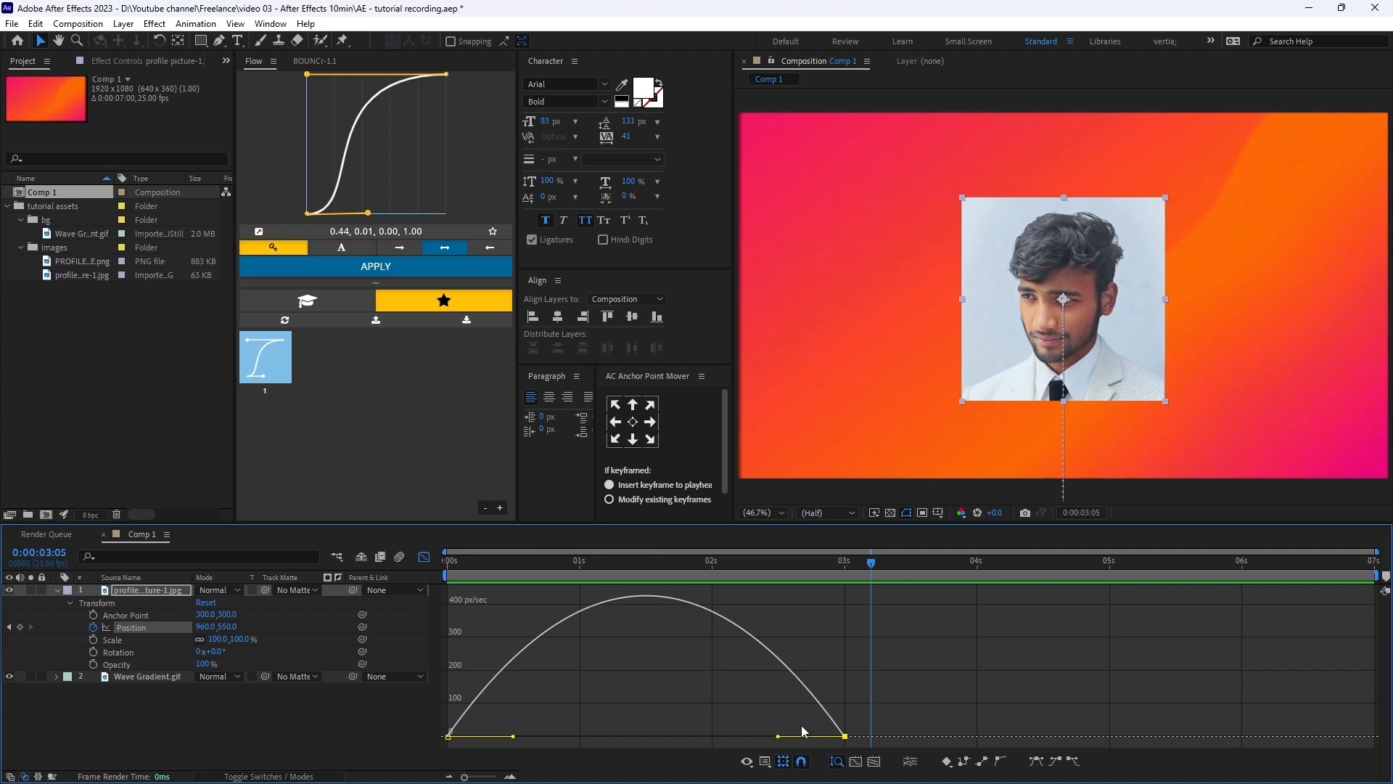
drag(776, 737, 617, 734)
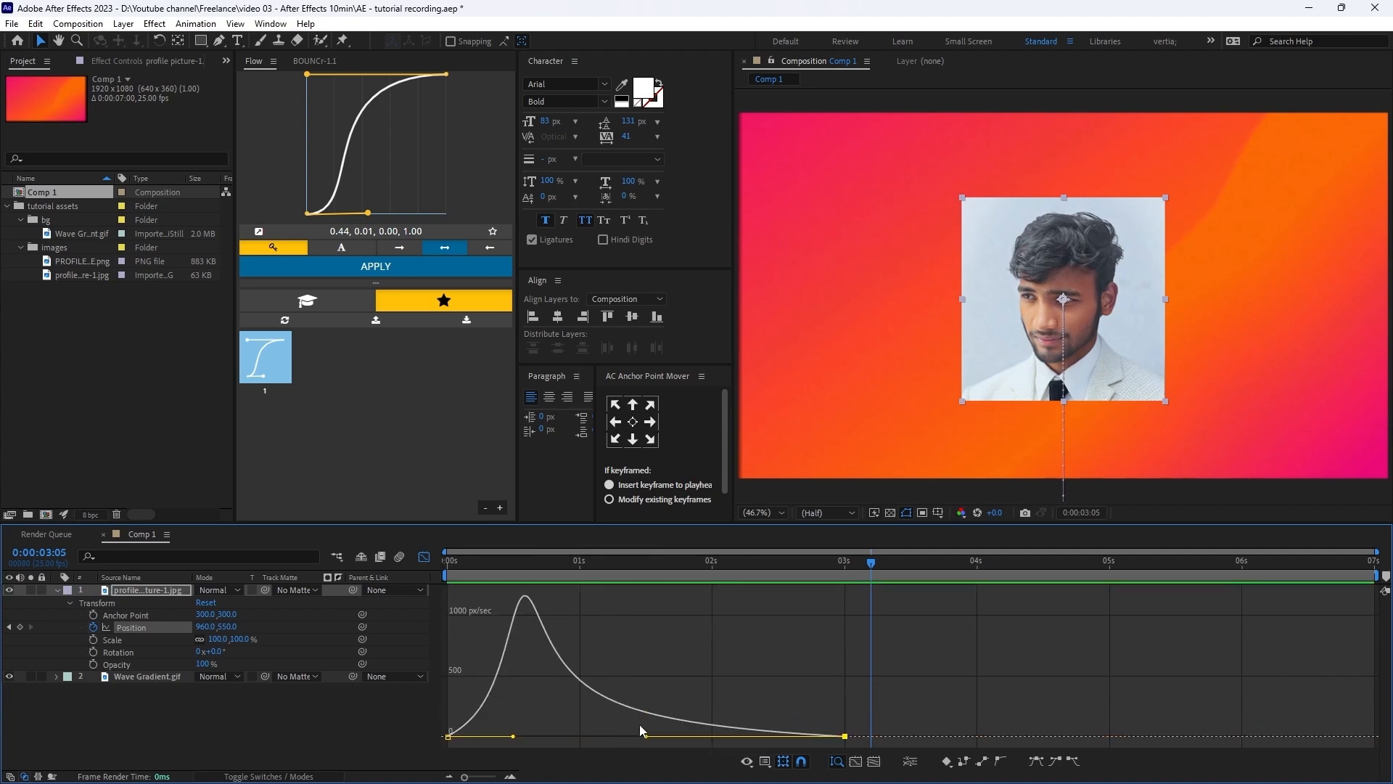
drag(518, 571, 847, 642)
mouse_move(513, 737)
mouse_down()
mouse_move(471, 738)
mouse_move(533, 737)
mouse_up()
click(425, 561)
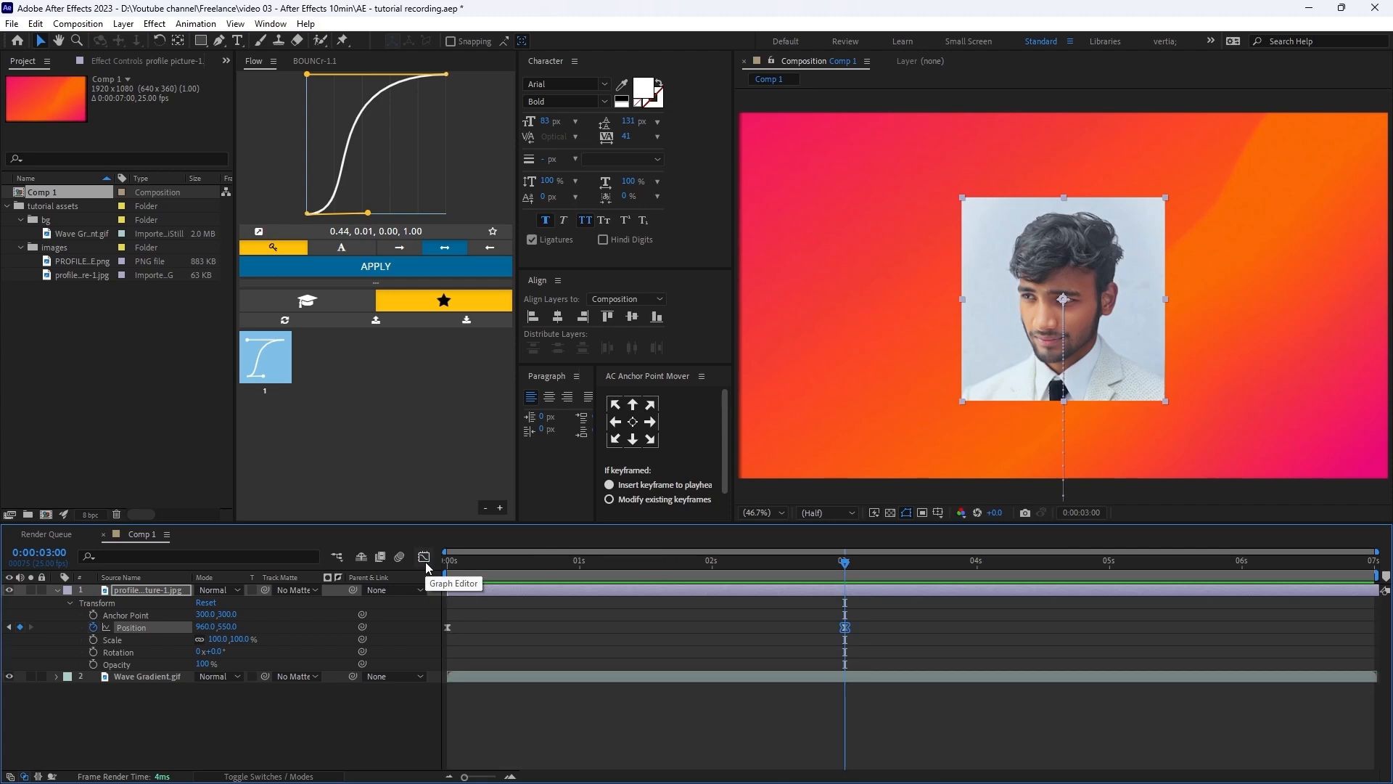
- Reveal only the keyframed properties of the profile picture layer and collapse them again
click(762, 621)
drag(845, 569, 846, 580)
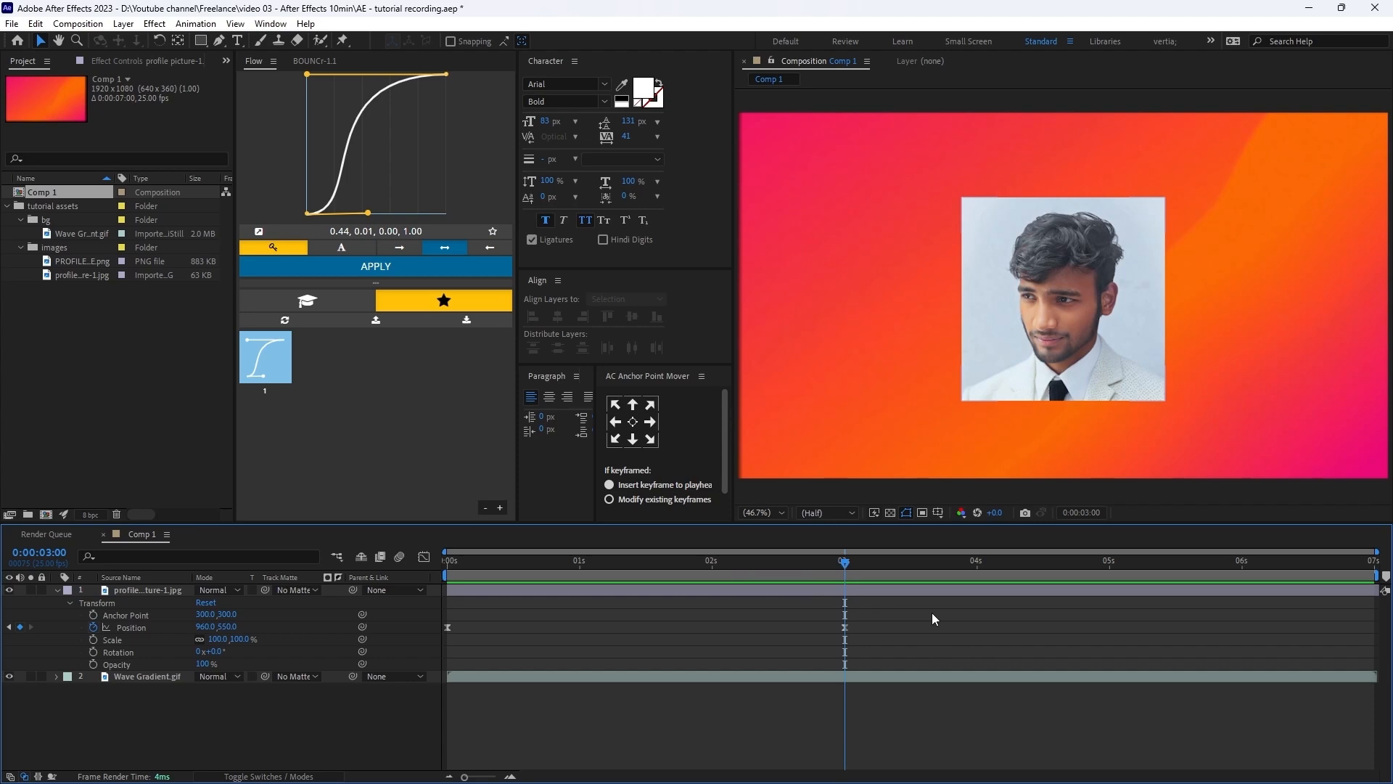
click(889, 594)
key(u)
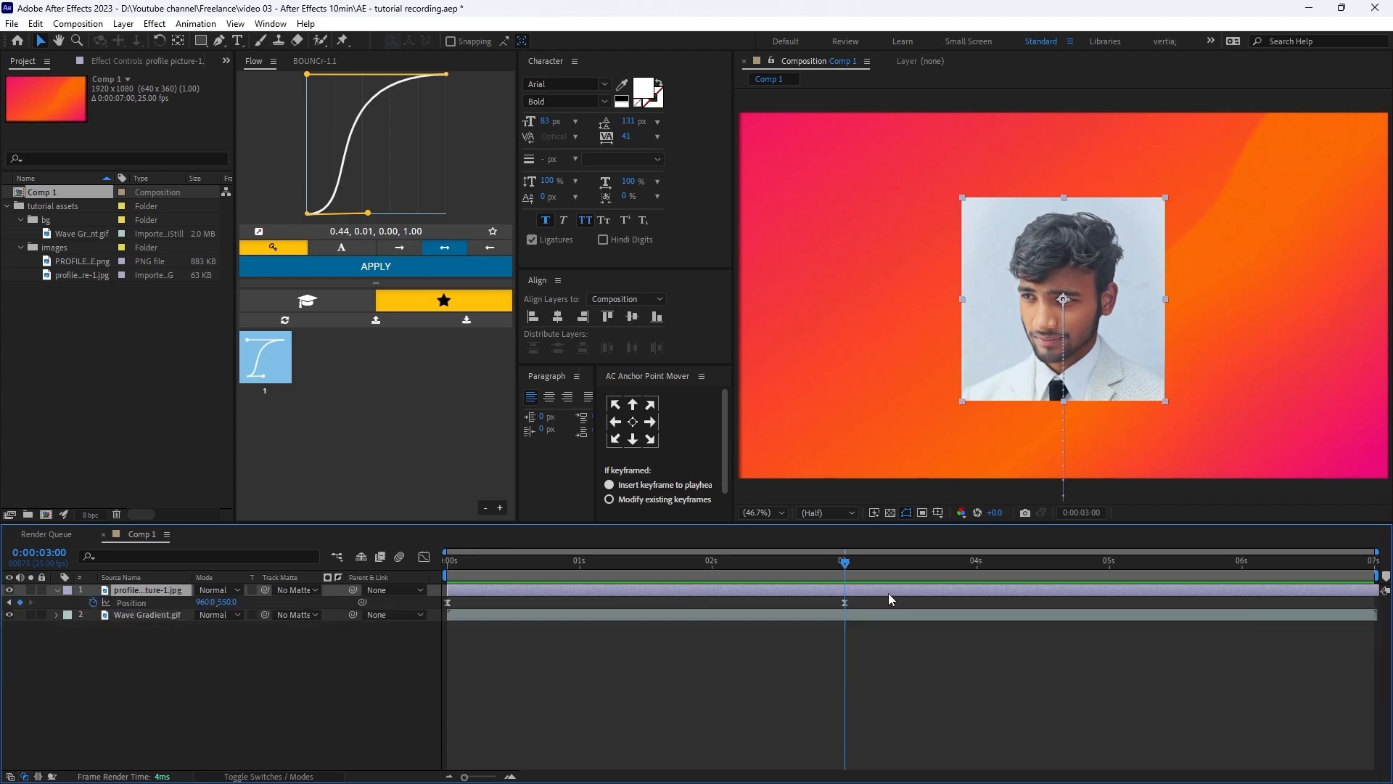
click(739, 608)
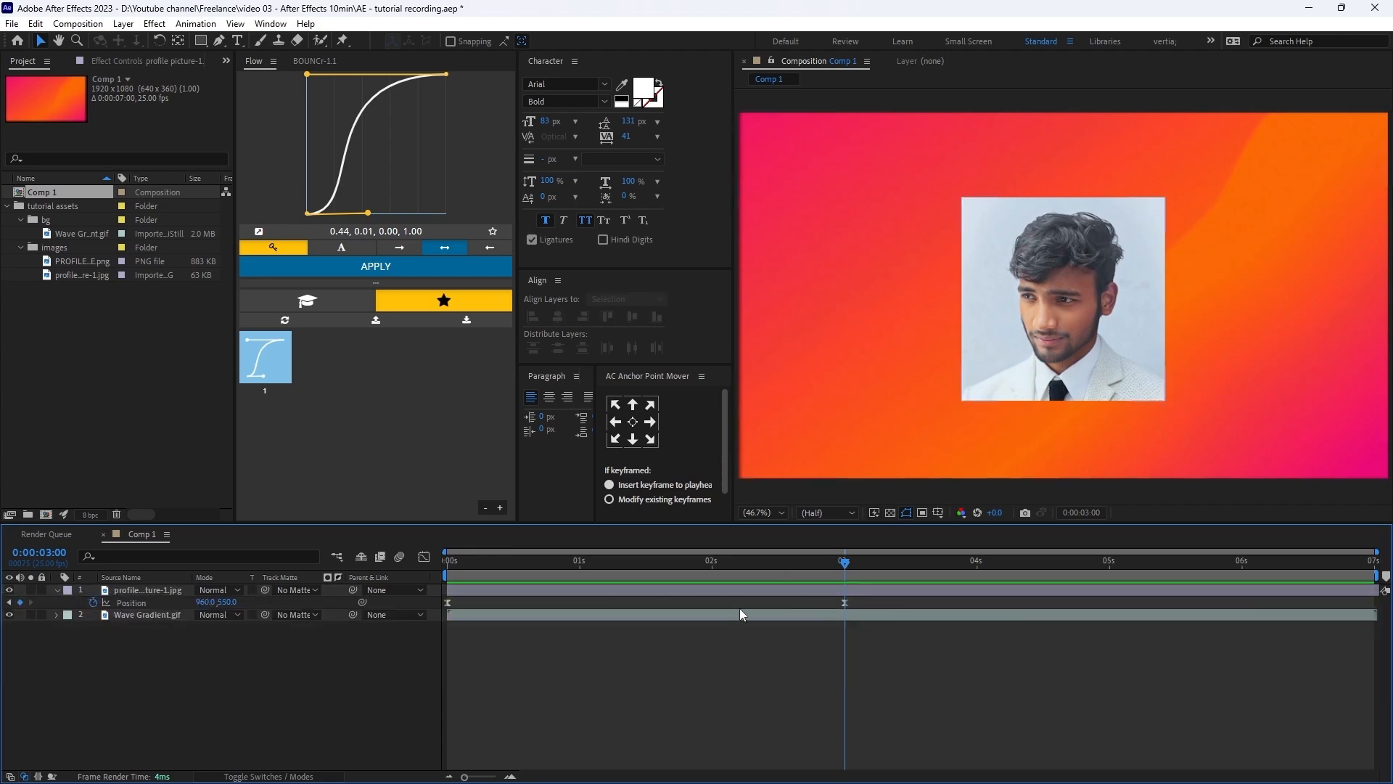
click(943, 572)
key(u)
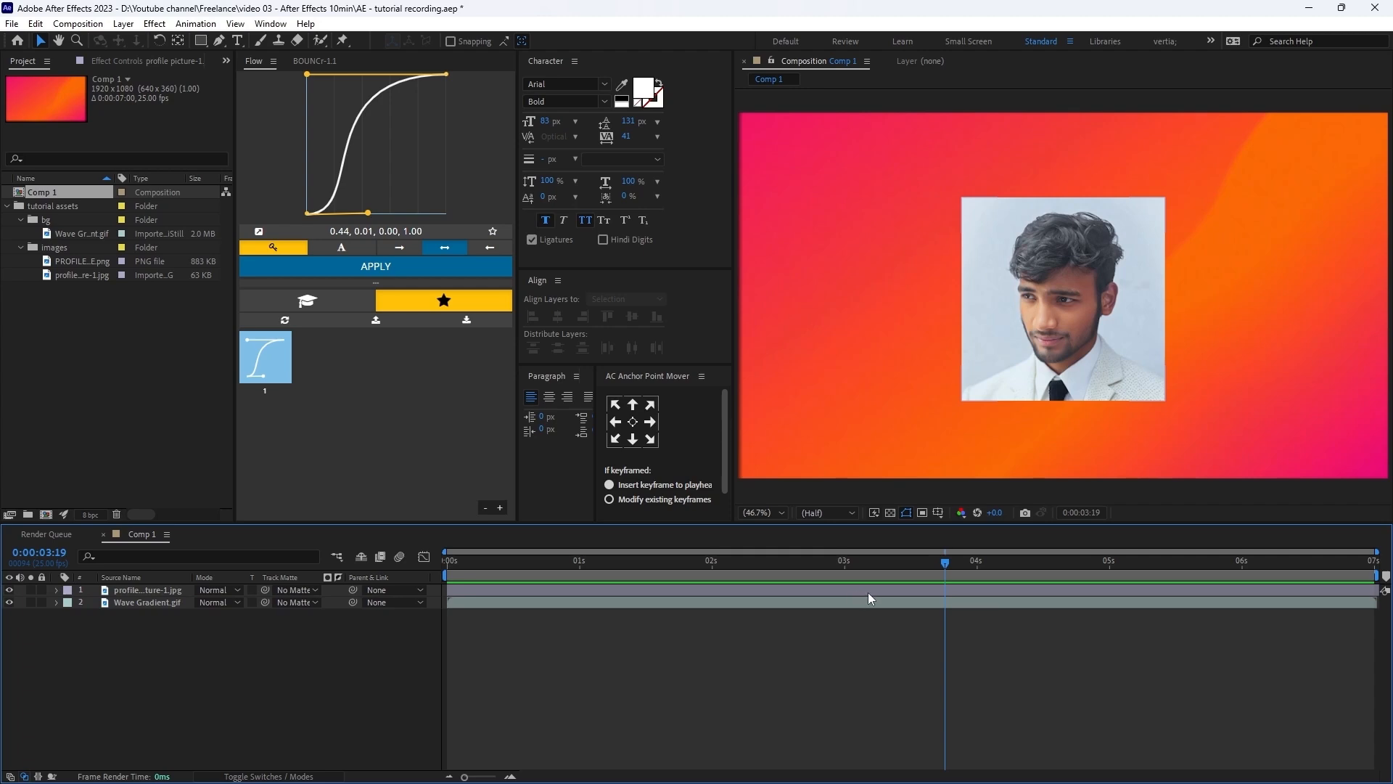
- Reveal the profile picture layer's Scale property and start Scale keyframing at 0 seconds
key(s)
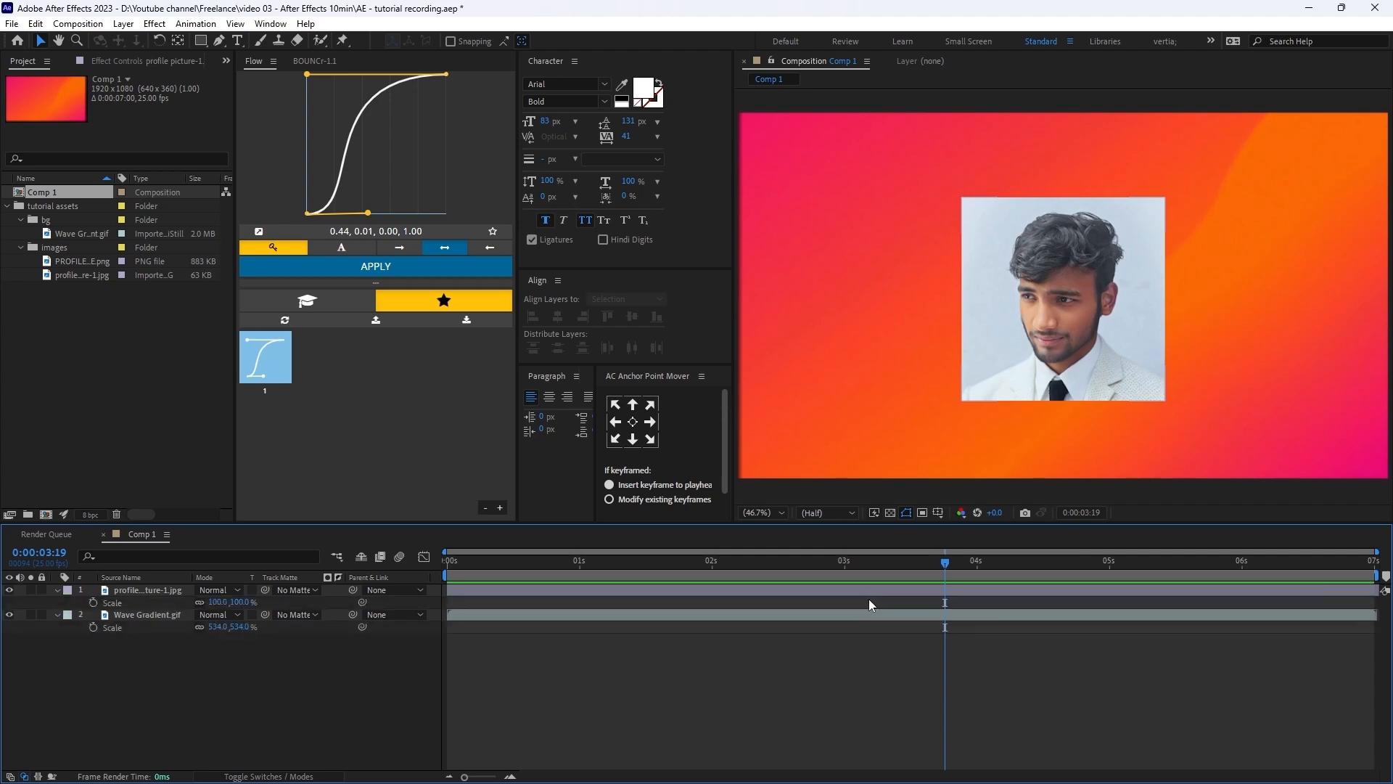
click(869, 593)
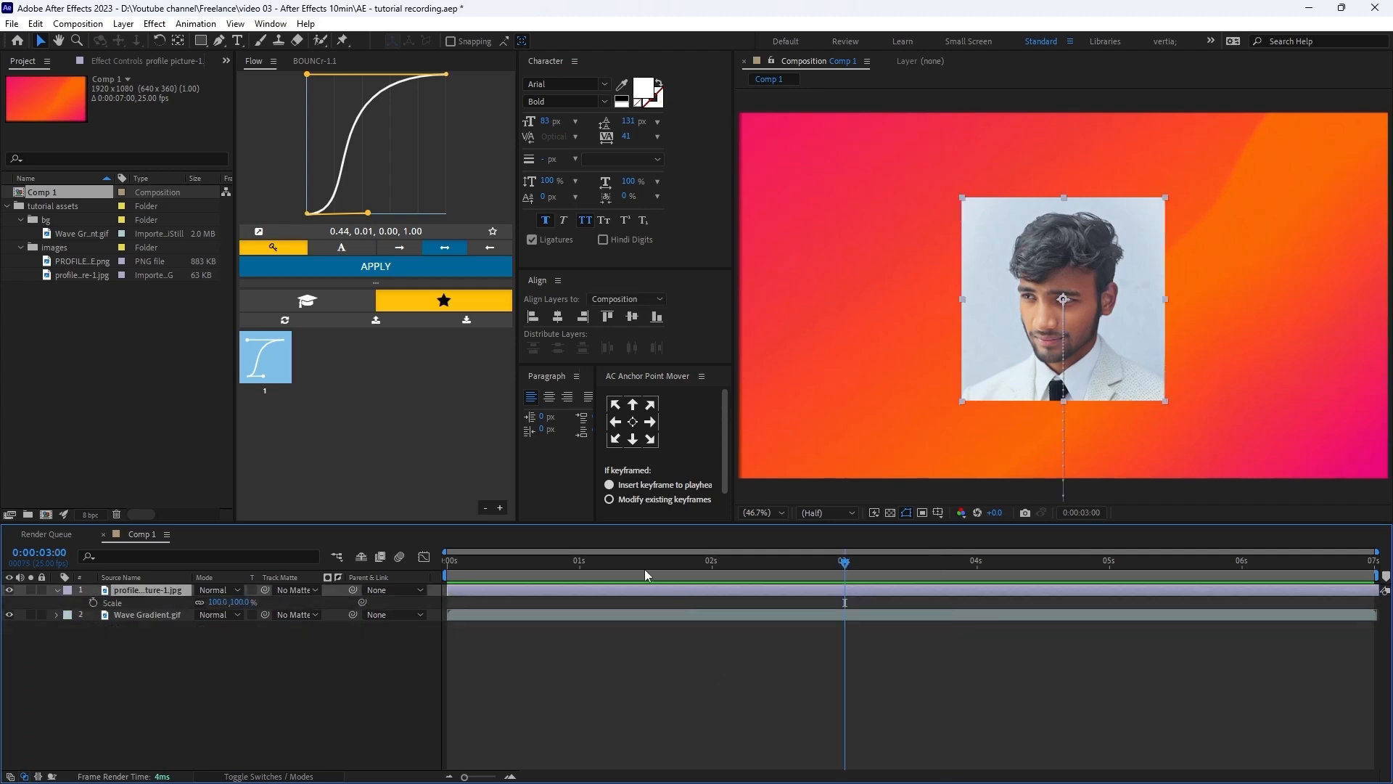
key(Home)
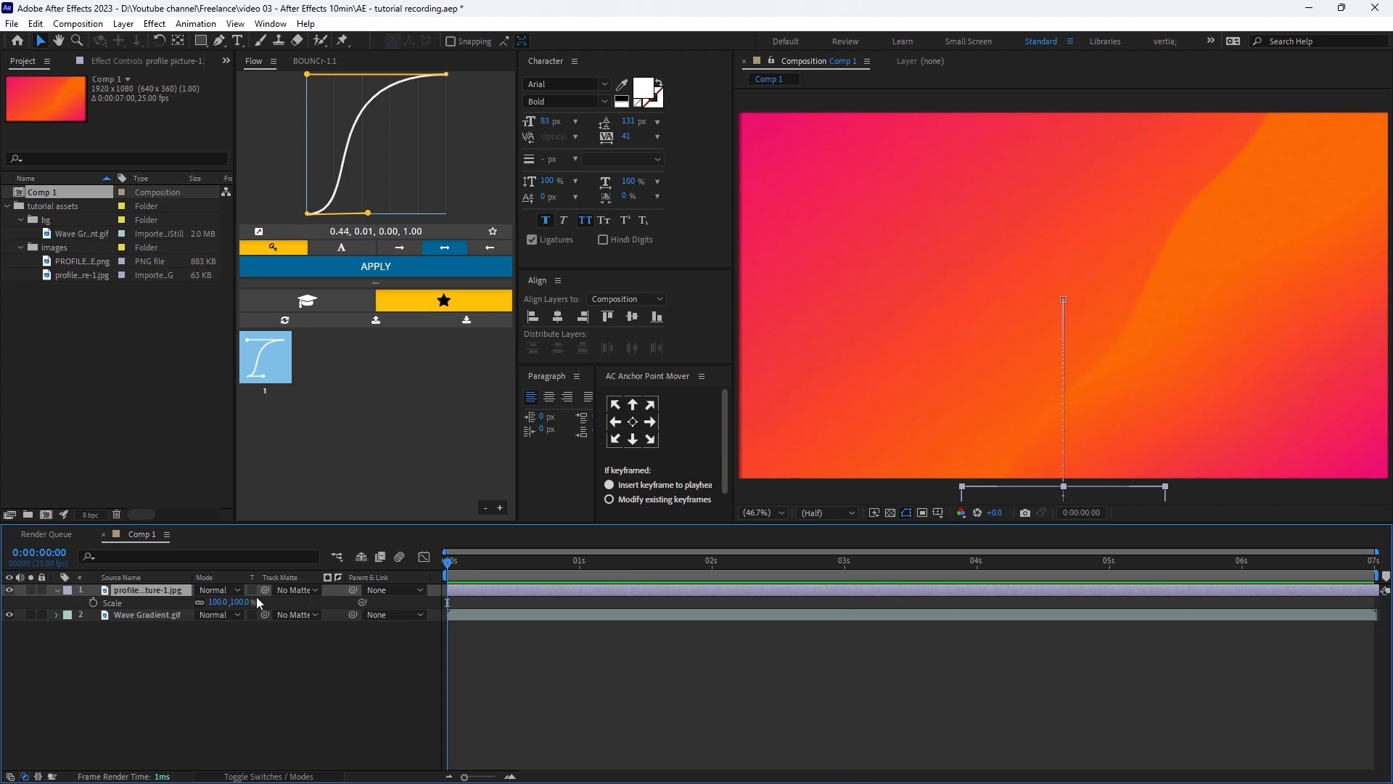
click(93, 602)
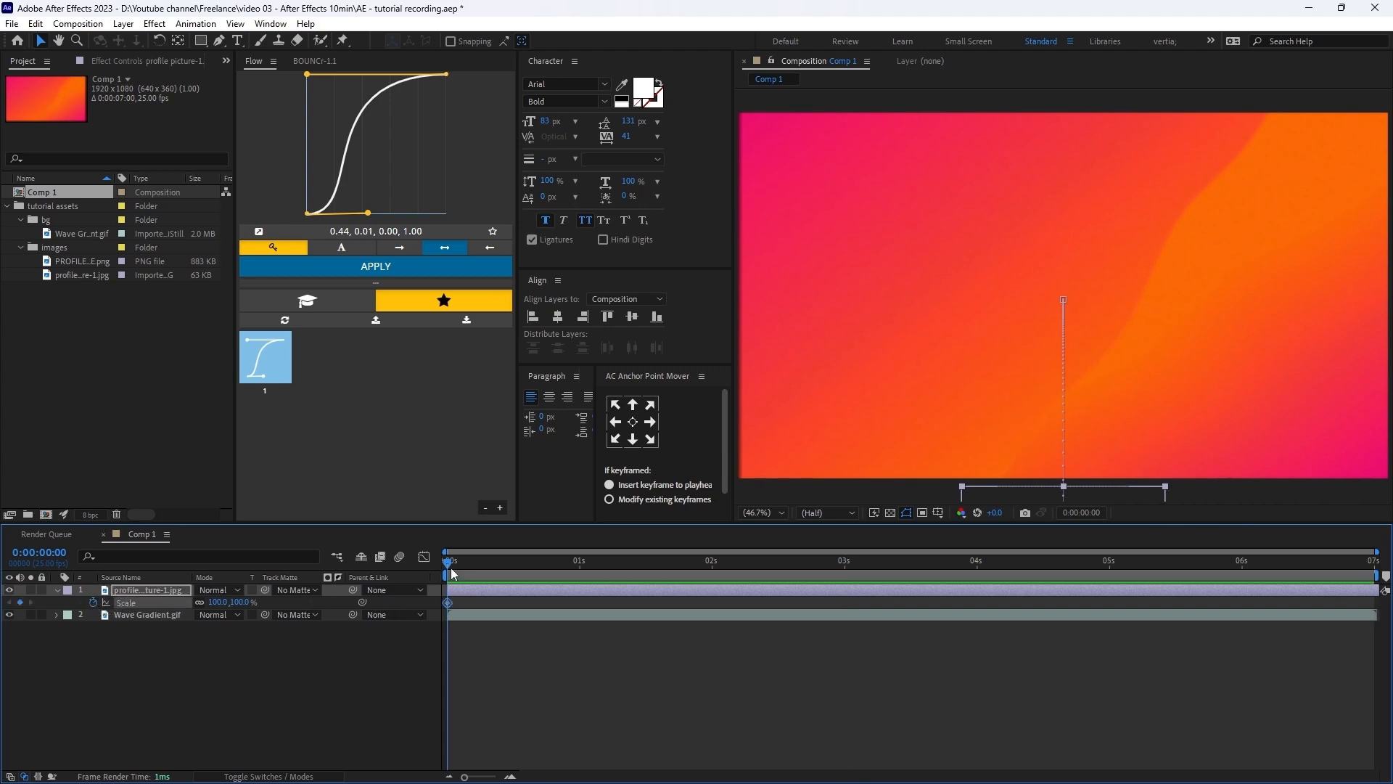
- Add a Scale keyframe of 110% at 3 seconds on the profile picture layer
drag(493, 568, 845, 595)
click(239, 603)
text(110)
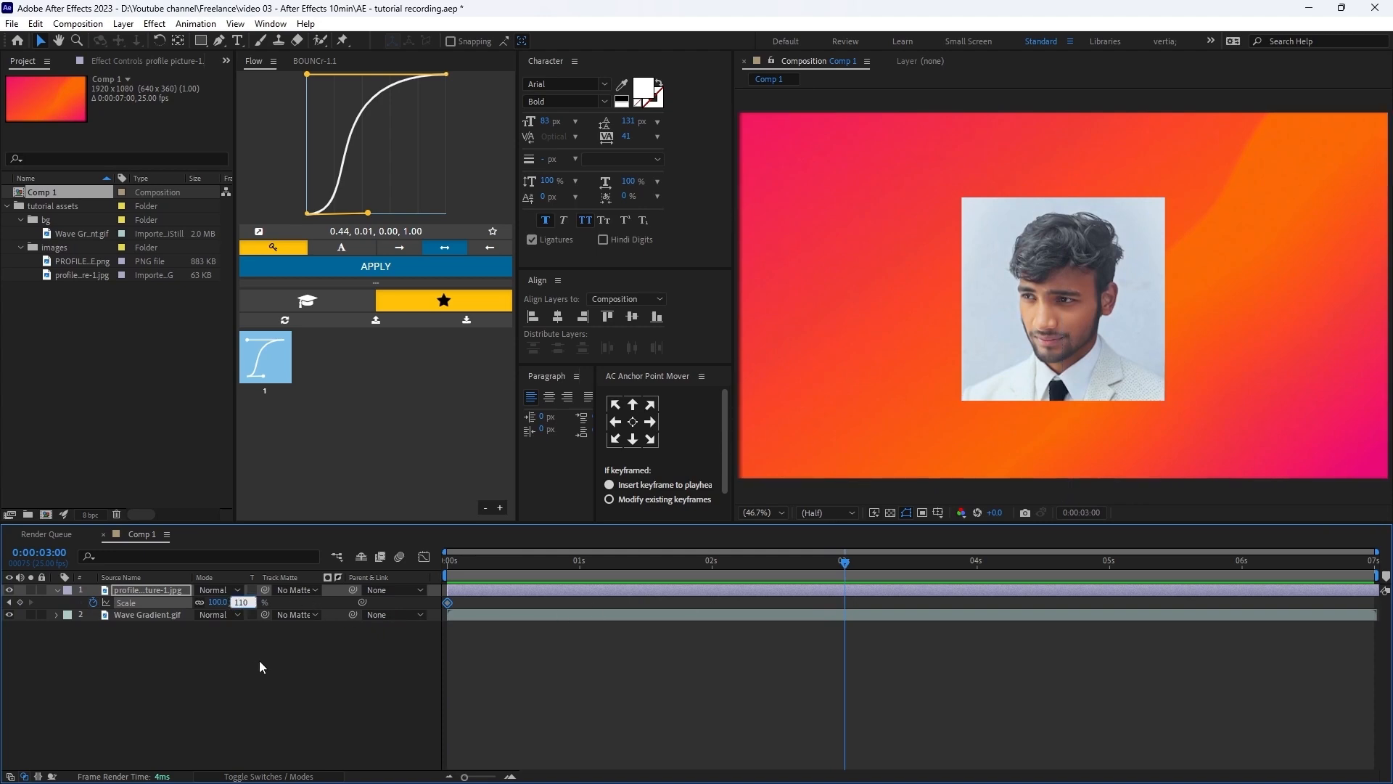
click(350, 636)
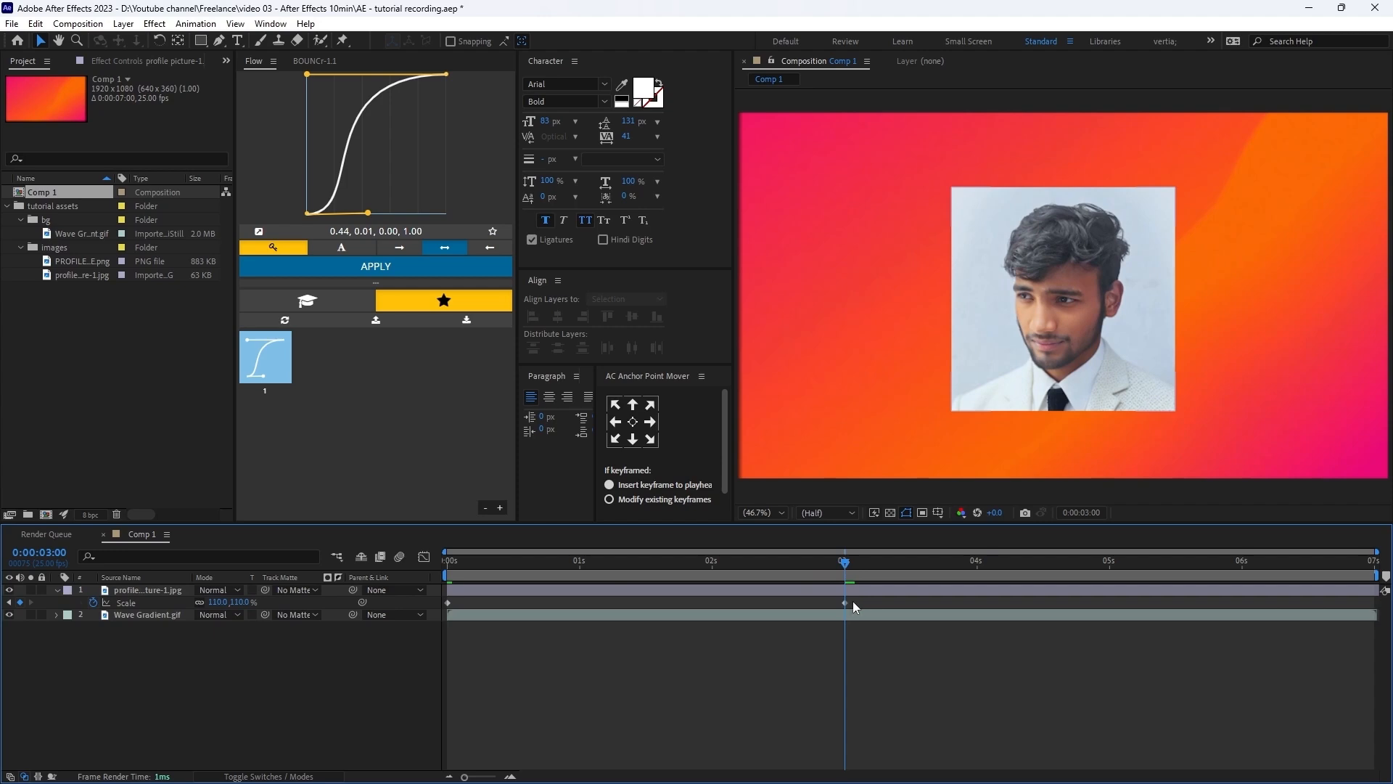
- Apply Easy Ease to both Scale keyframes and extend the last keyframe's incoming speed handle back to about 1.5 seconds
drag(857, 597, 378, 614)
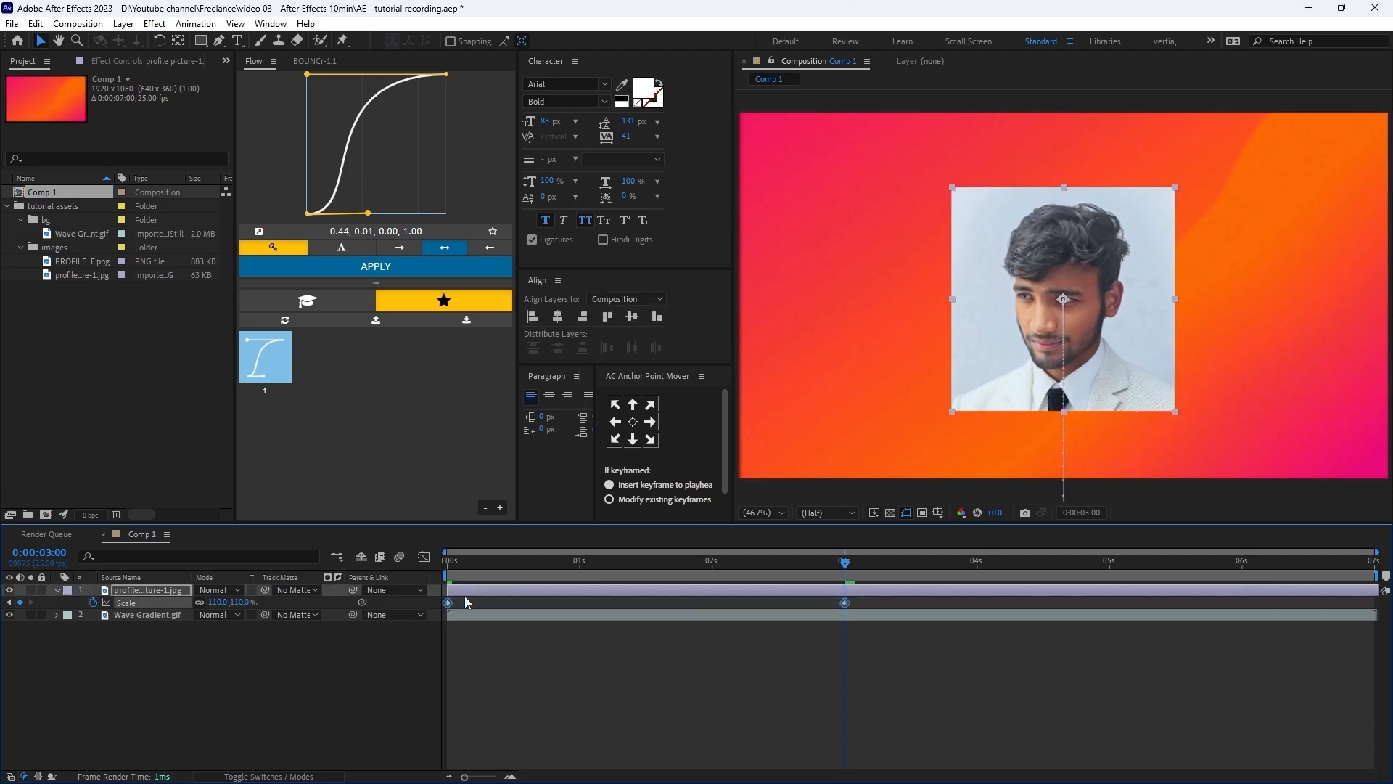
key(F9)
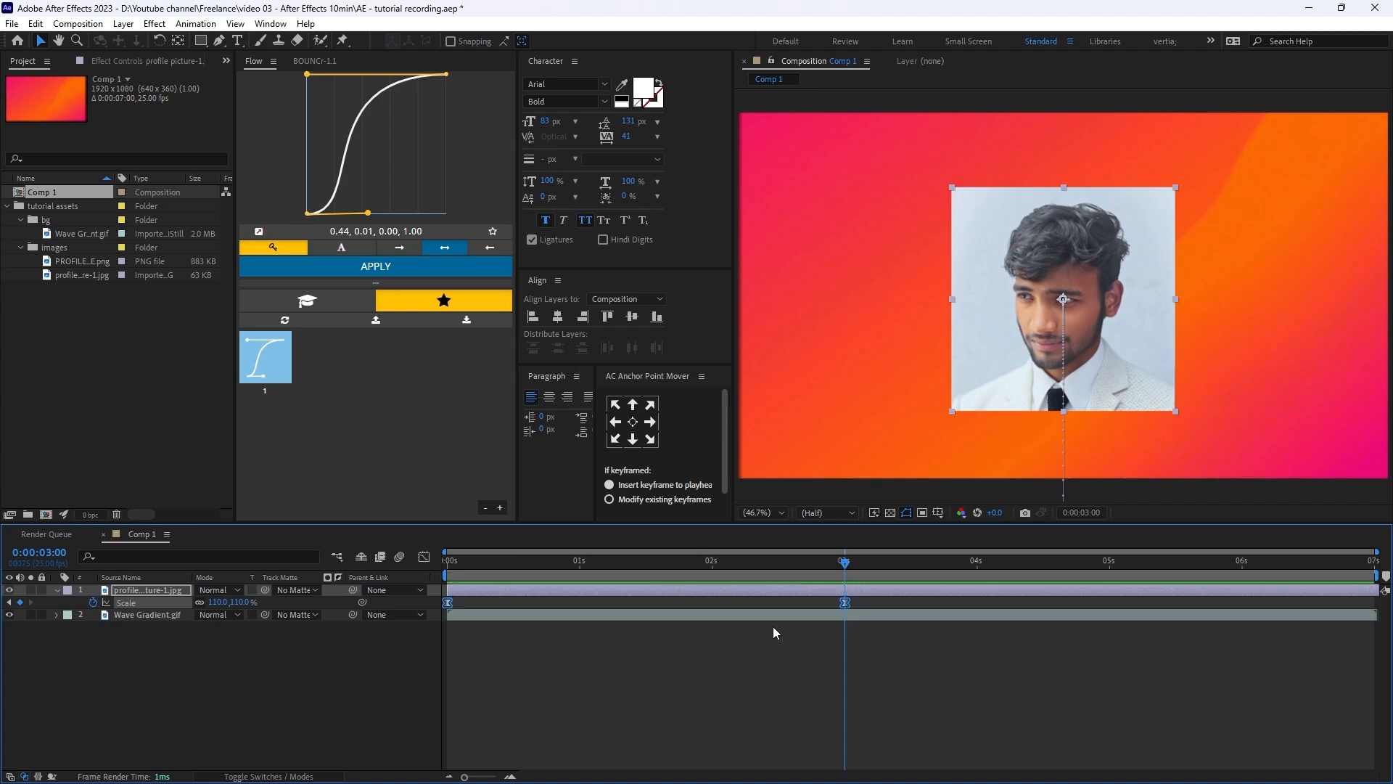
click(424, 557)
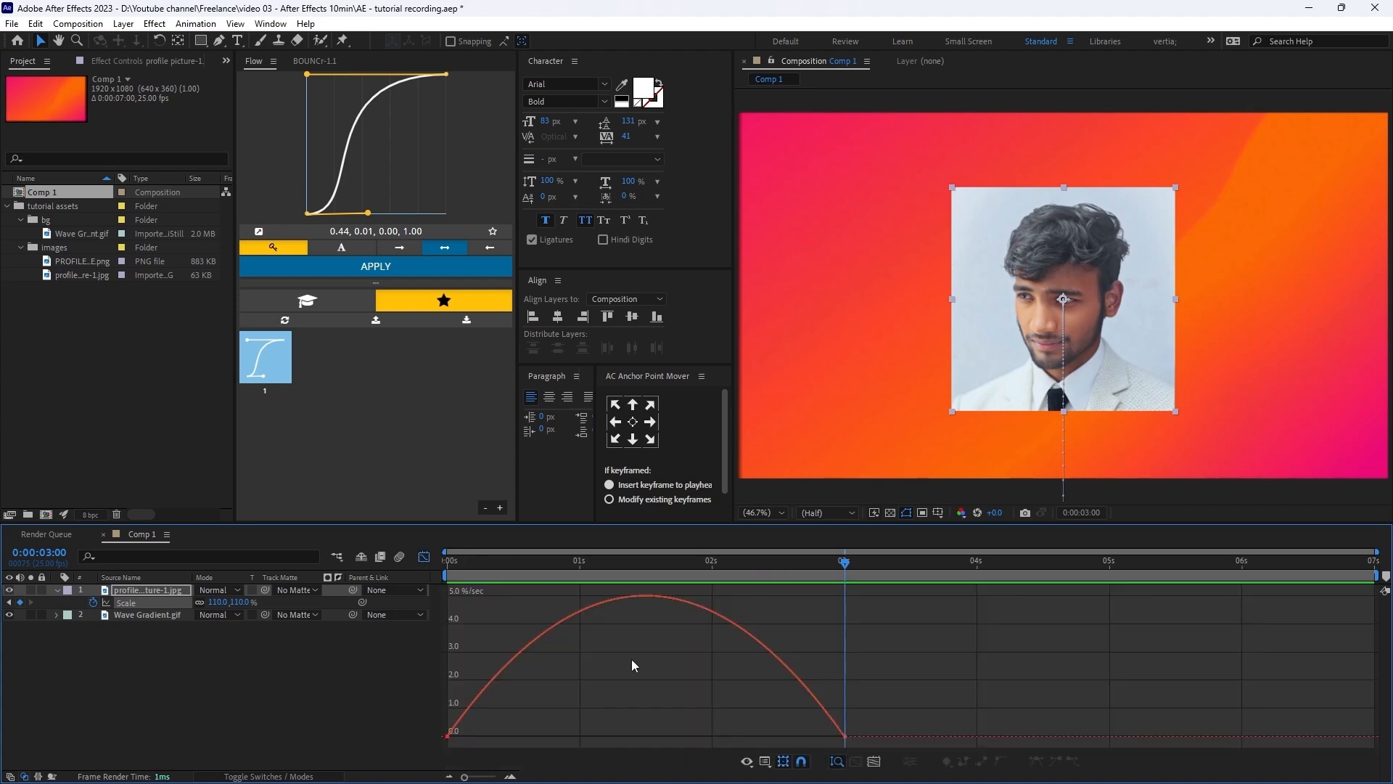
click(843, 735)
drag(780, 736, 633, 736)
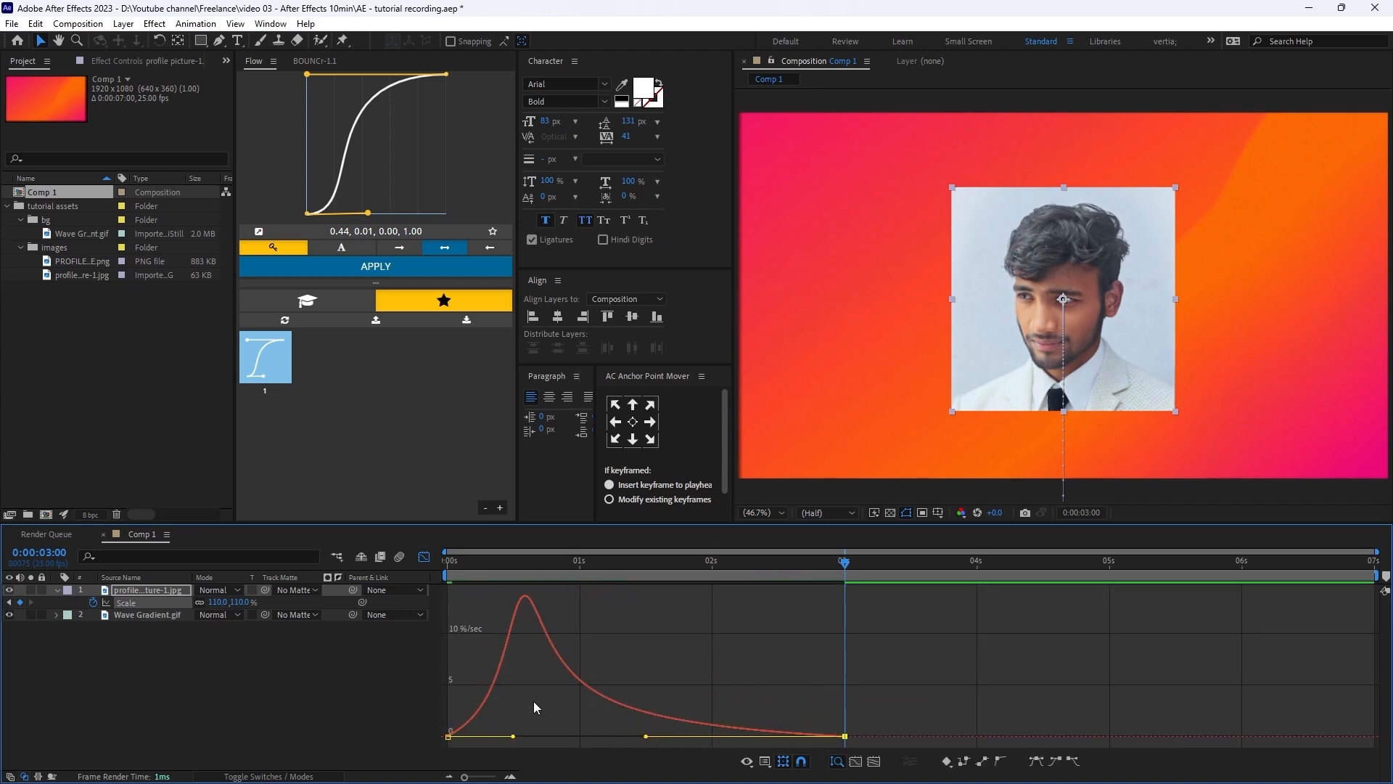
click(425, 557)
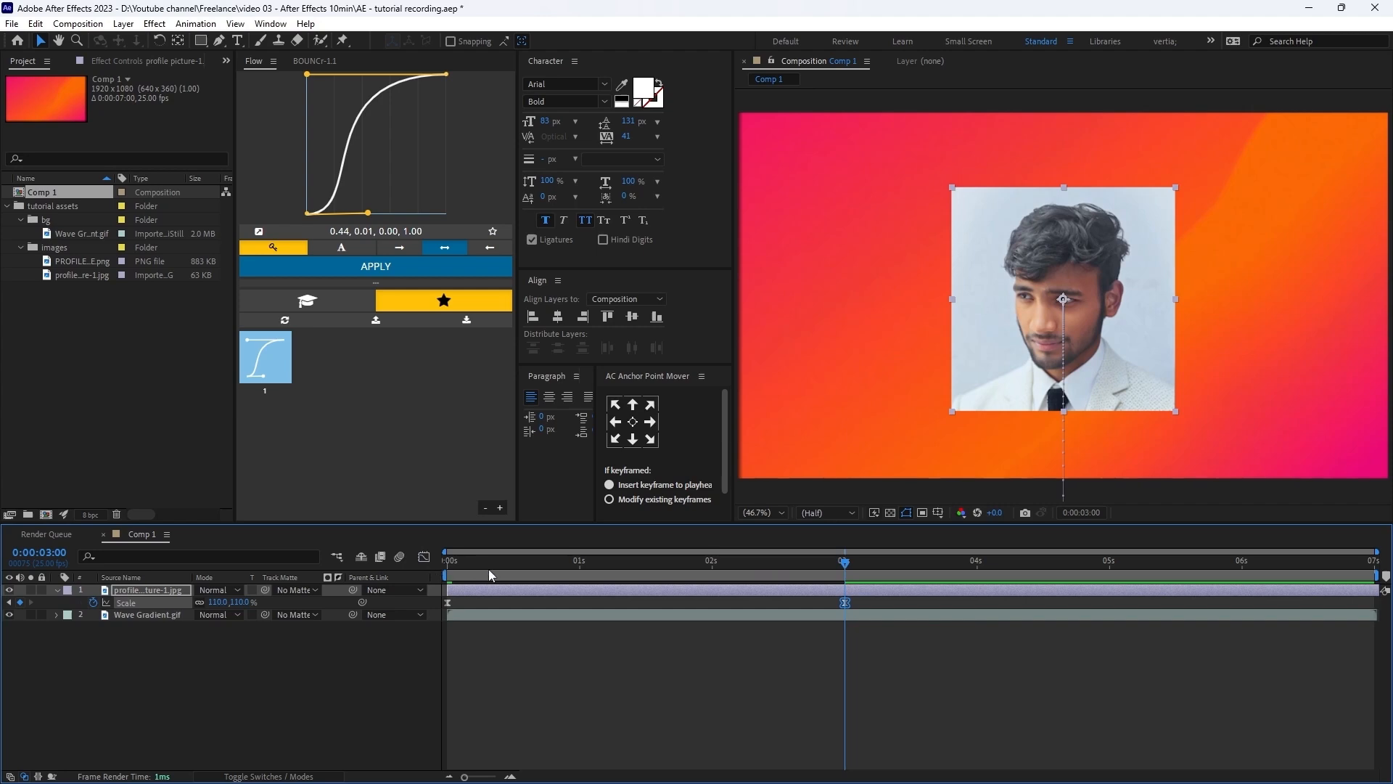
- Preview the combined Position and Scale animation from the start and scrub to about 1:20
drag(489, 563, 421, 574)
key(space)
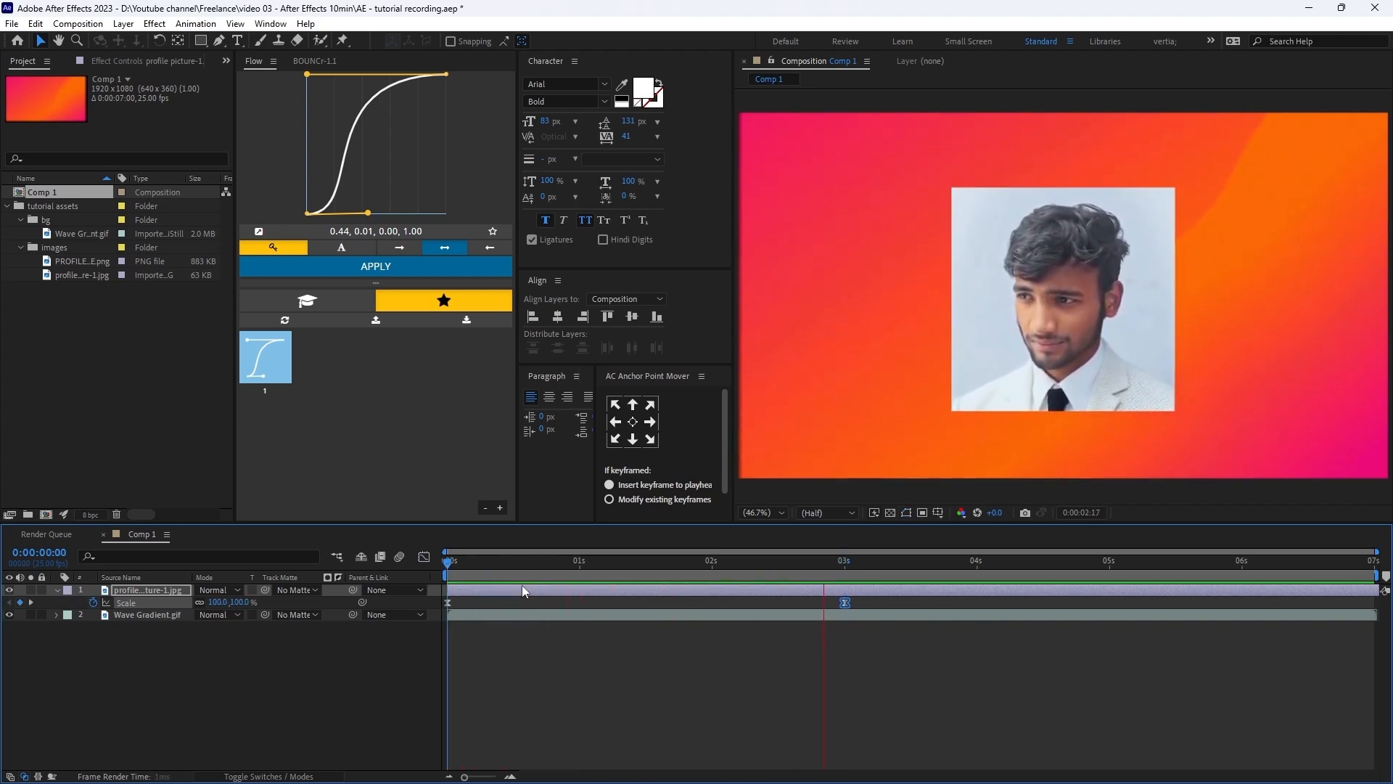
key(space)
key(F2)
drag(697, 577, 685, 580)
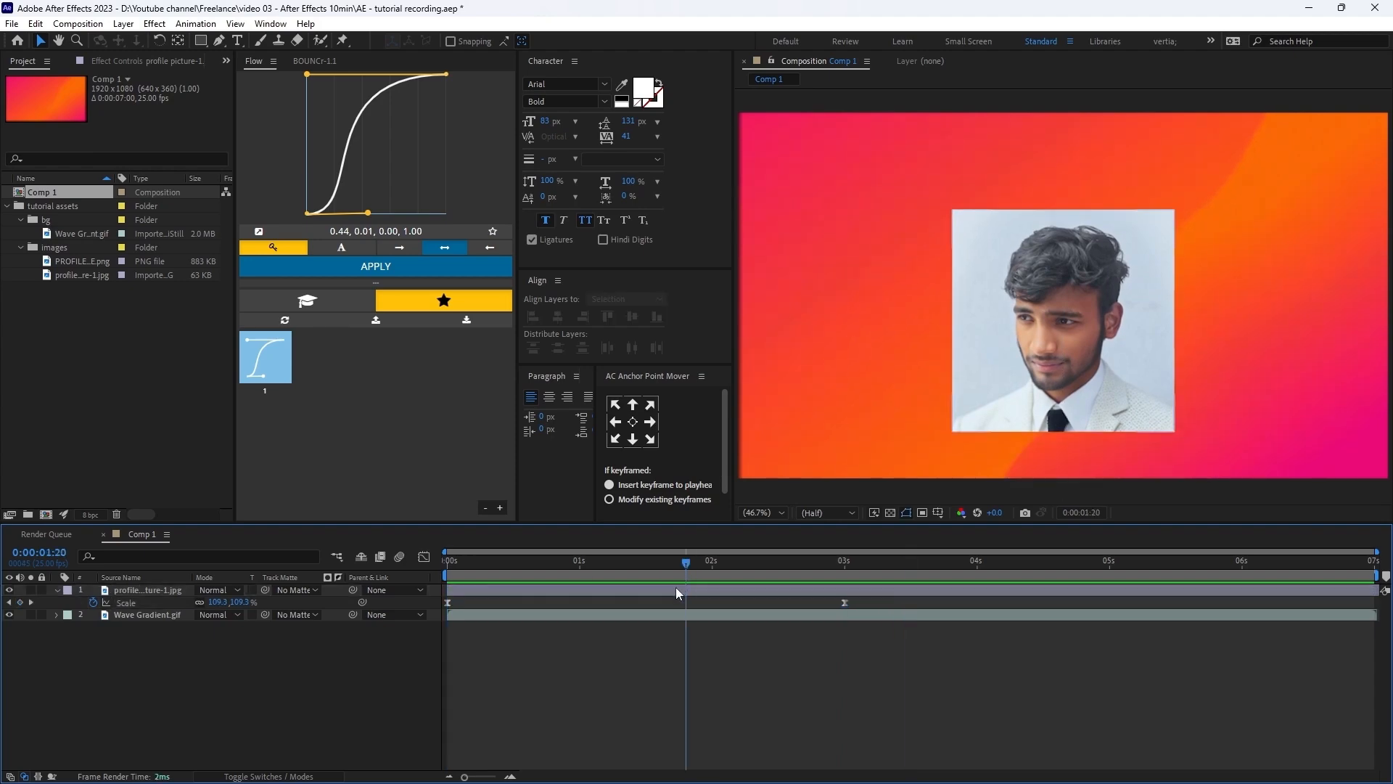
- Reveal the profile picture layer's Rotation and Opacity properties in turn and try out the Opacity value
click(677, 587)
key(r)
drag(573, 563, 712, 598)
key(t)
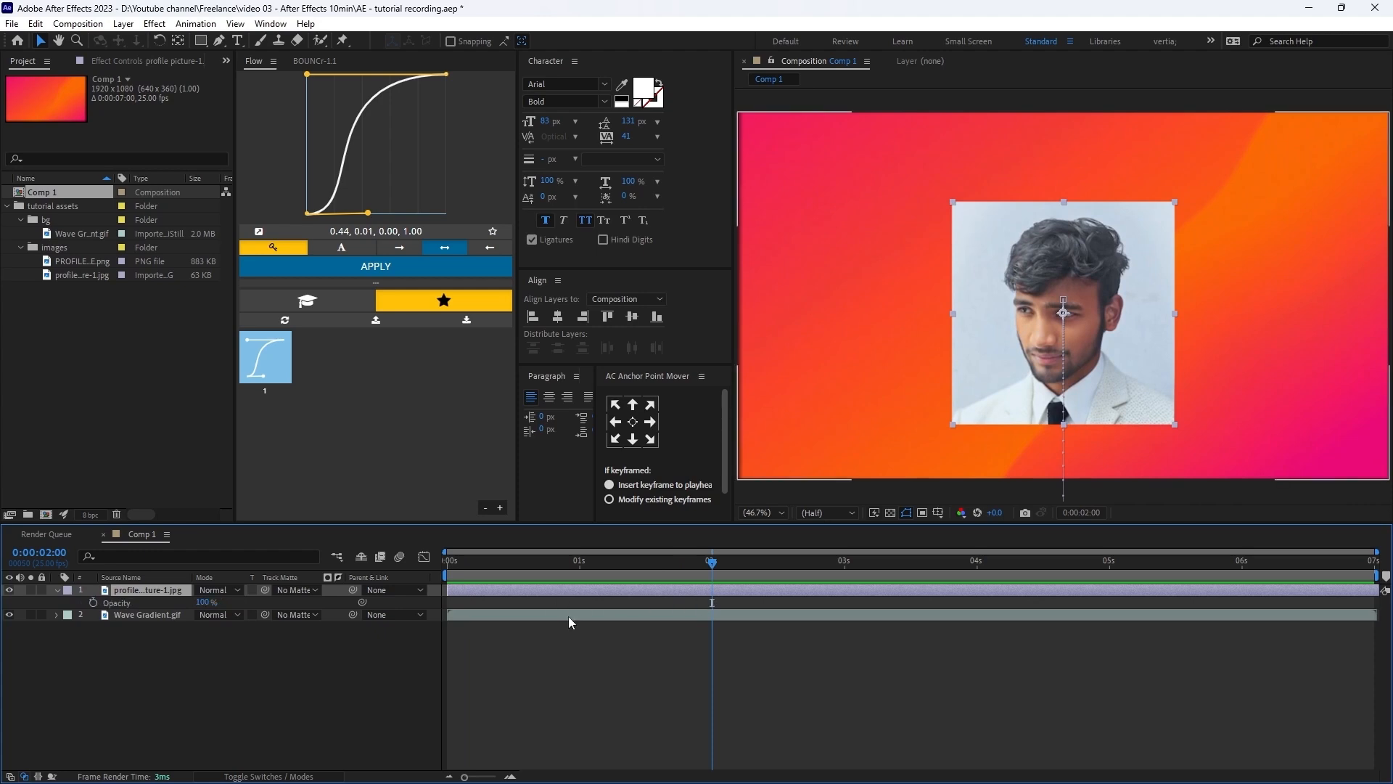
drag(205, 602, 246, 602)
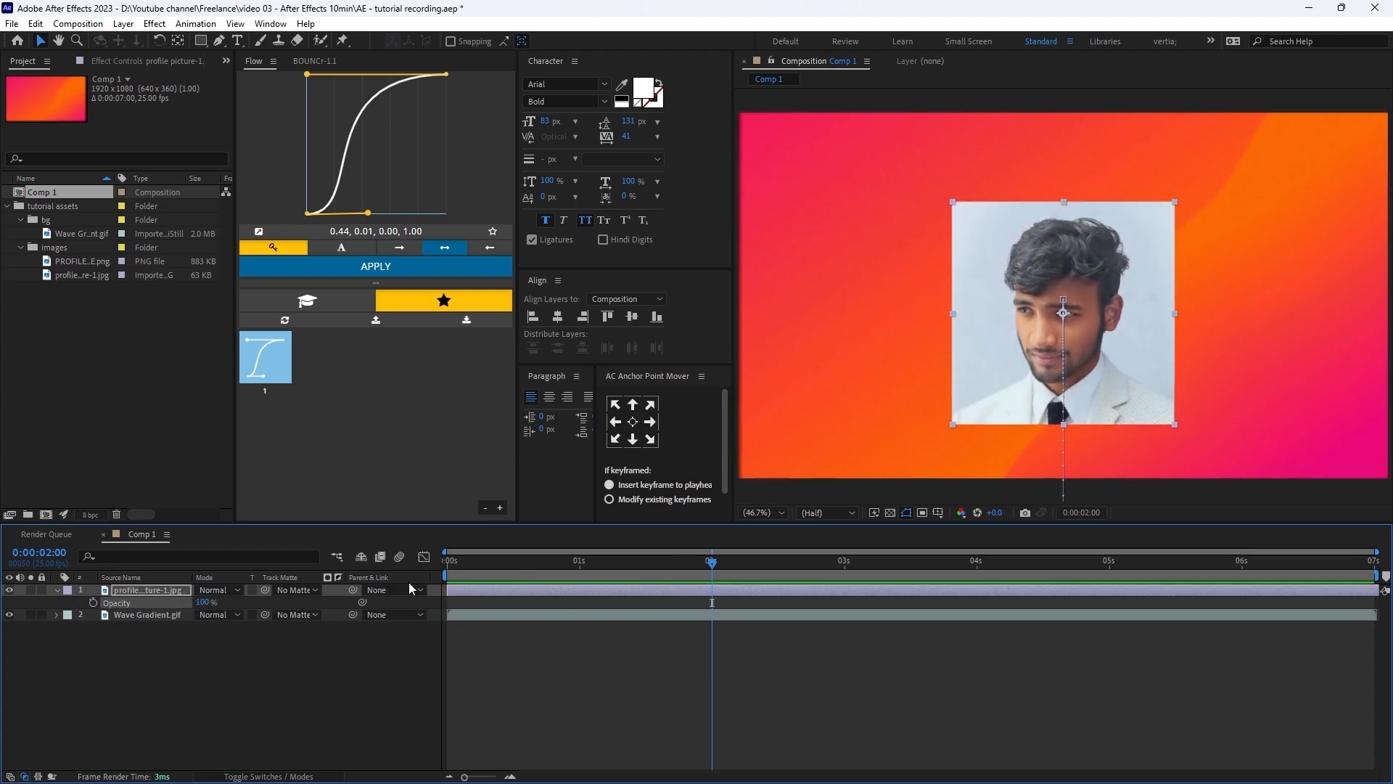
click(98, 632)
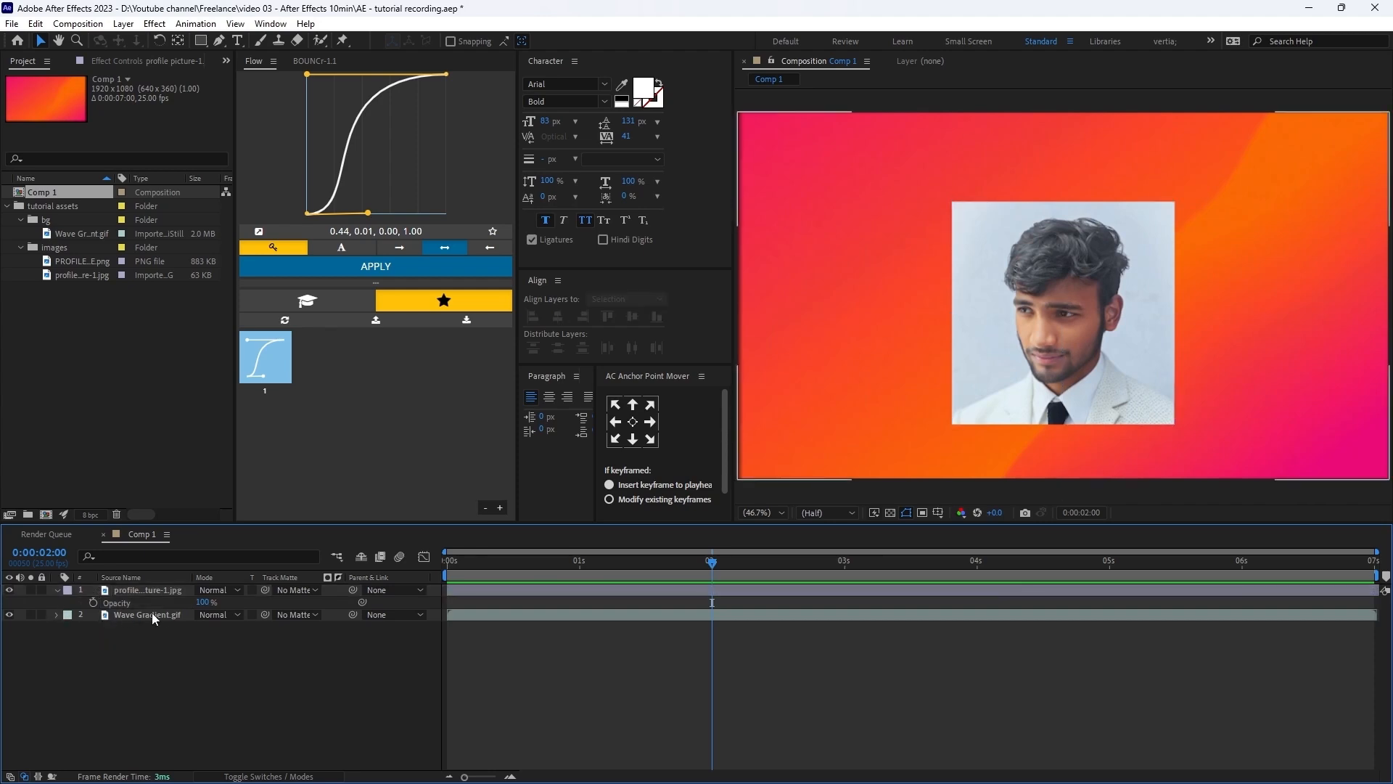
- Expand all Transform properties of the profile picture layer and preview the animation from 0 seconds
click(57, 590)
click(58, 590)
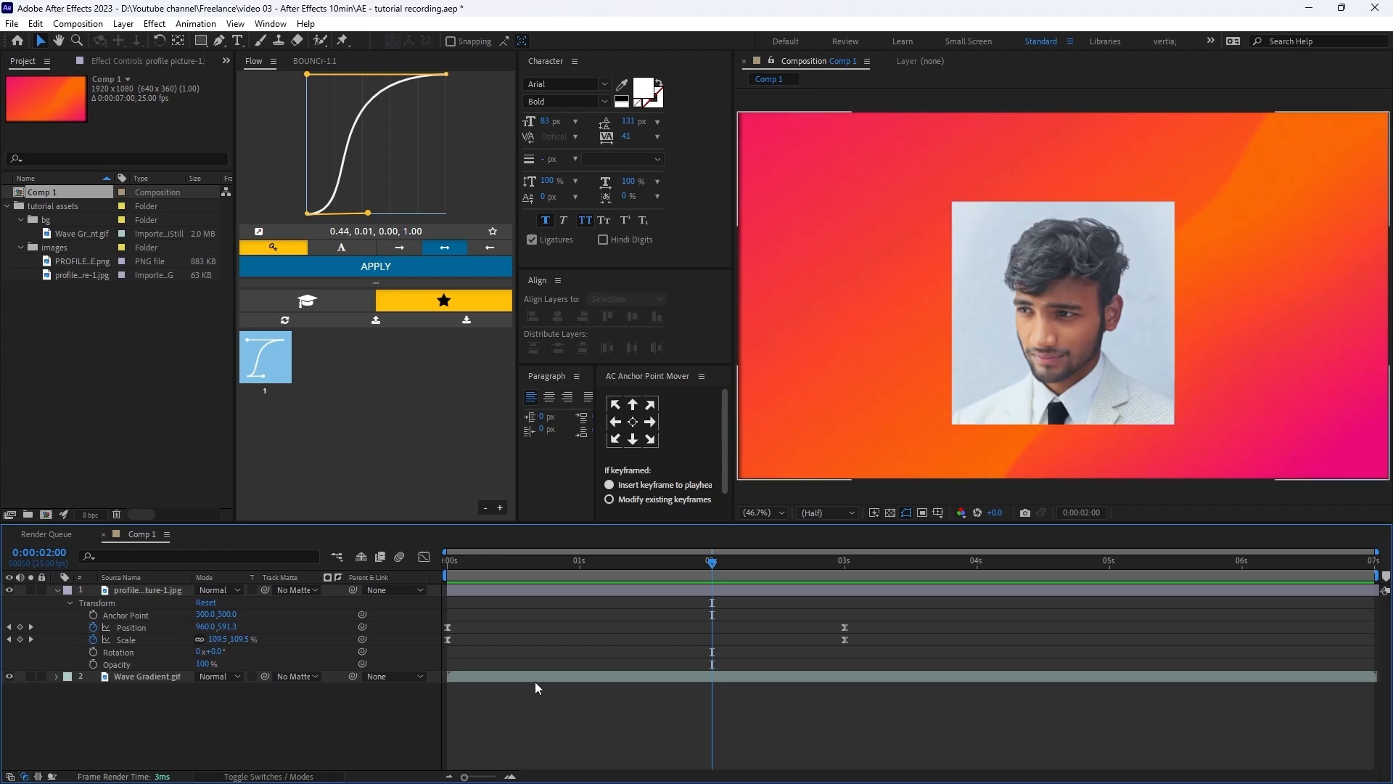
drag(713, 562, 444, 581)
key(space)
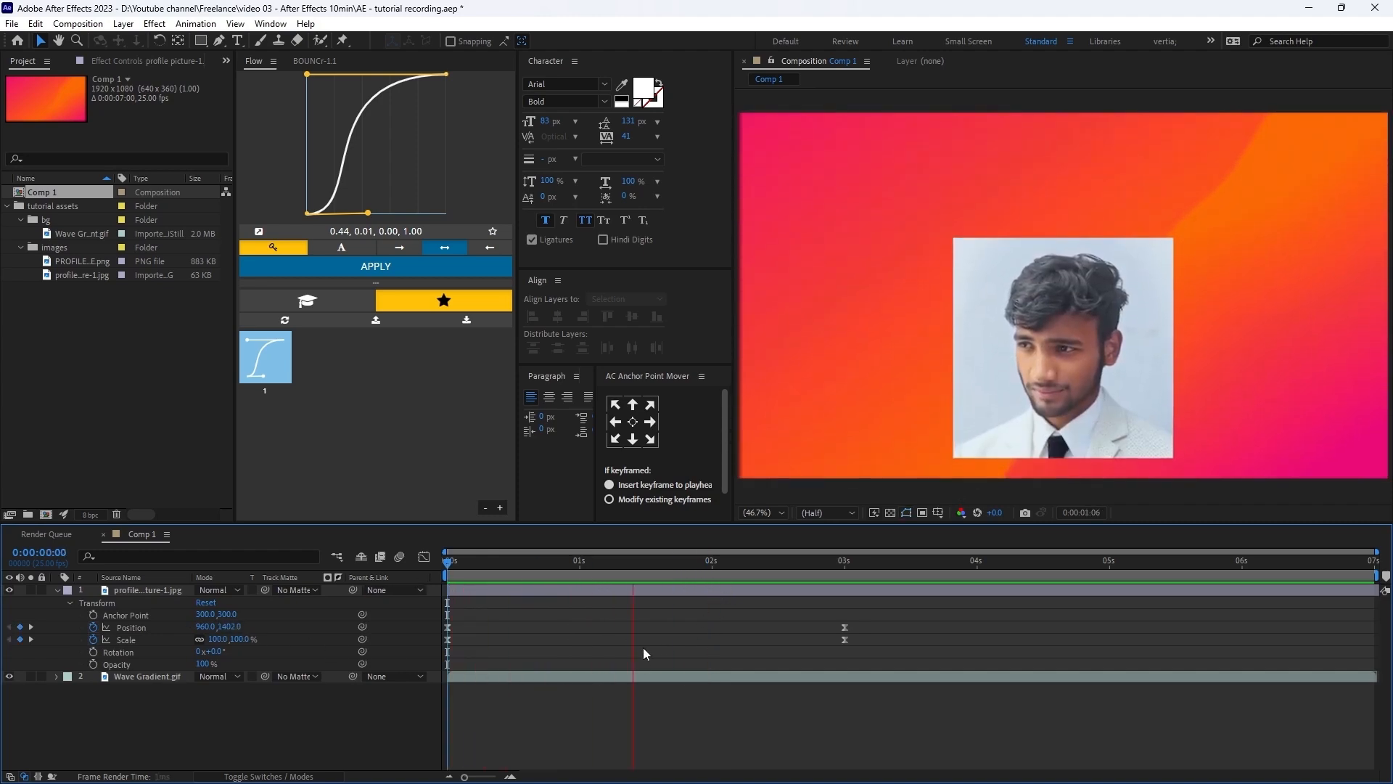
key(space)
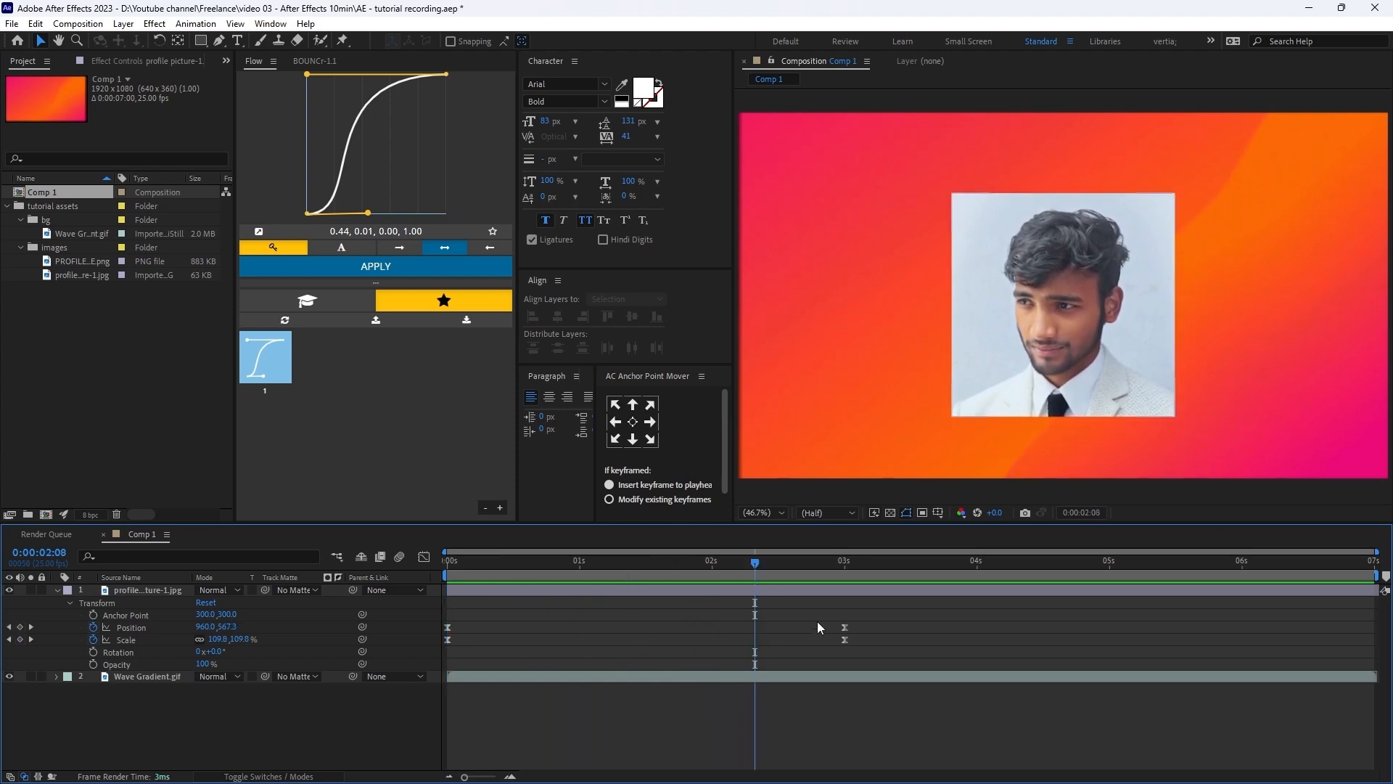
- Create a text layer reading "Profile picture" just above the portrait in the composition
click(238, 43)
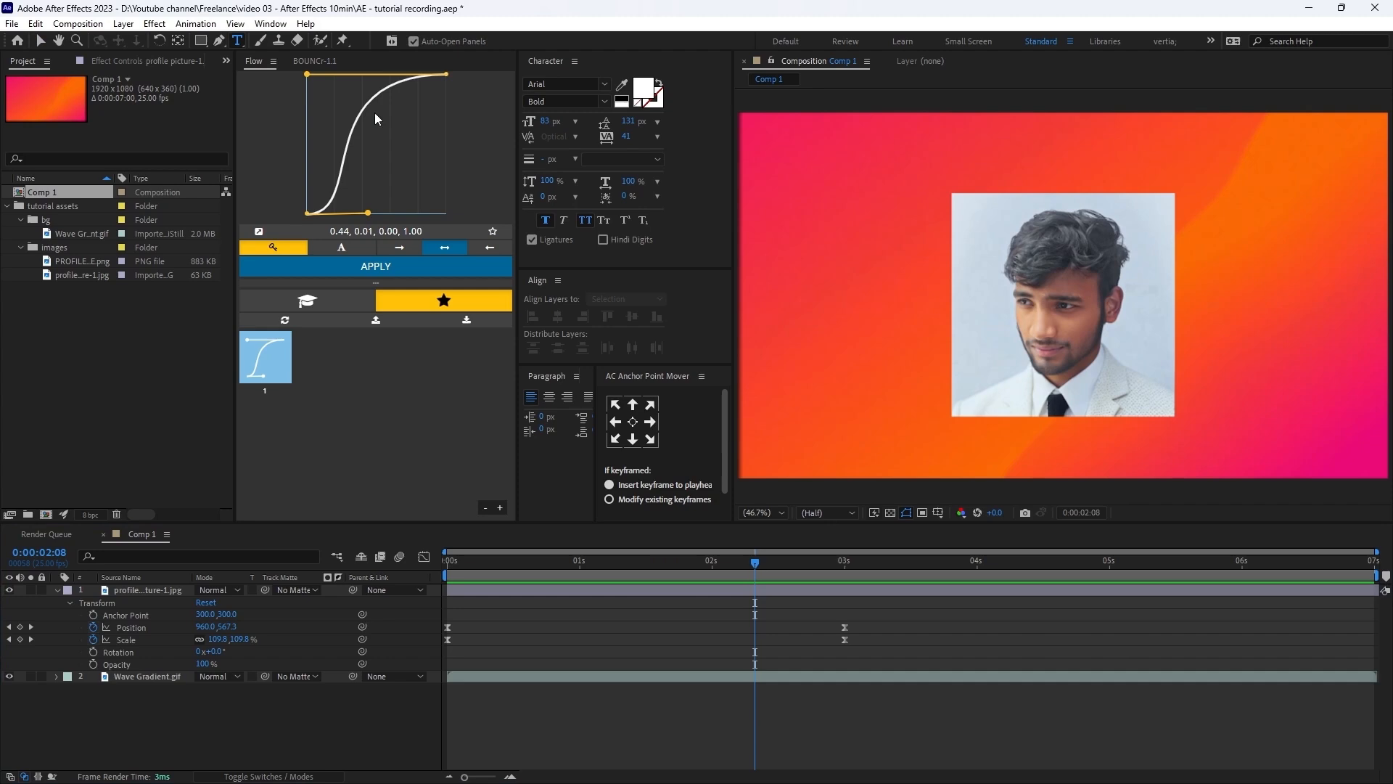
click(929, 185)
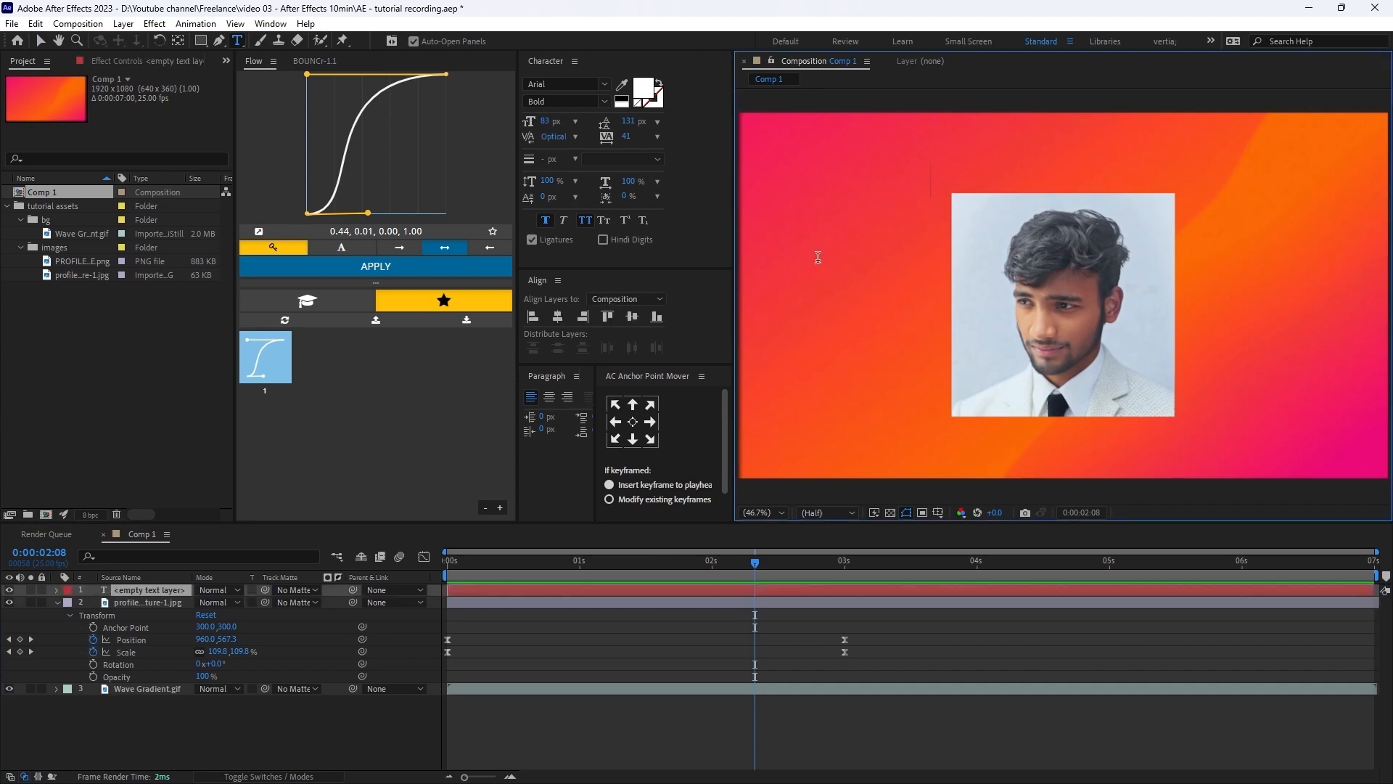
text(Profile)
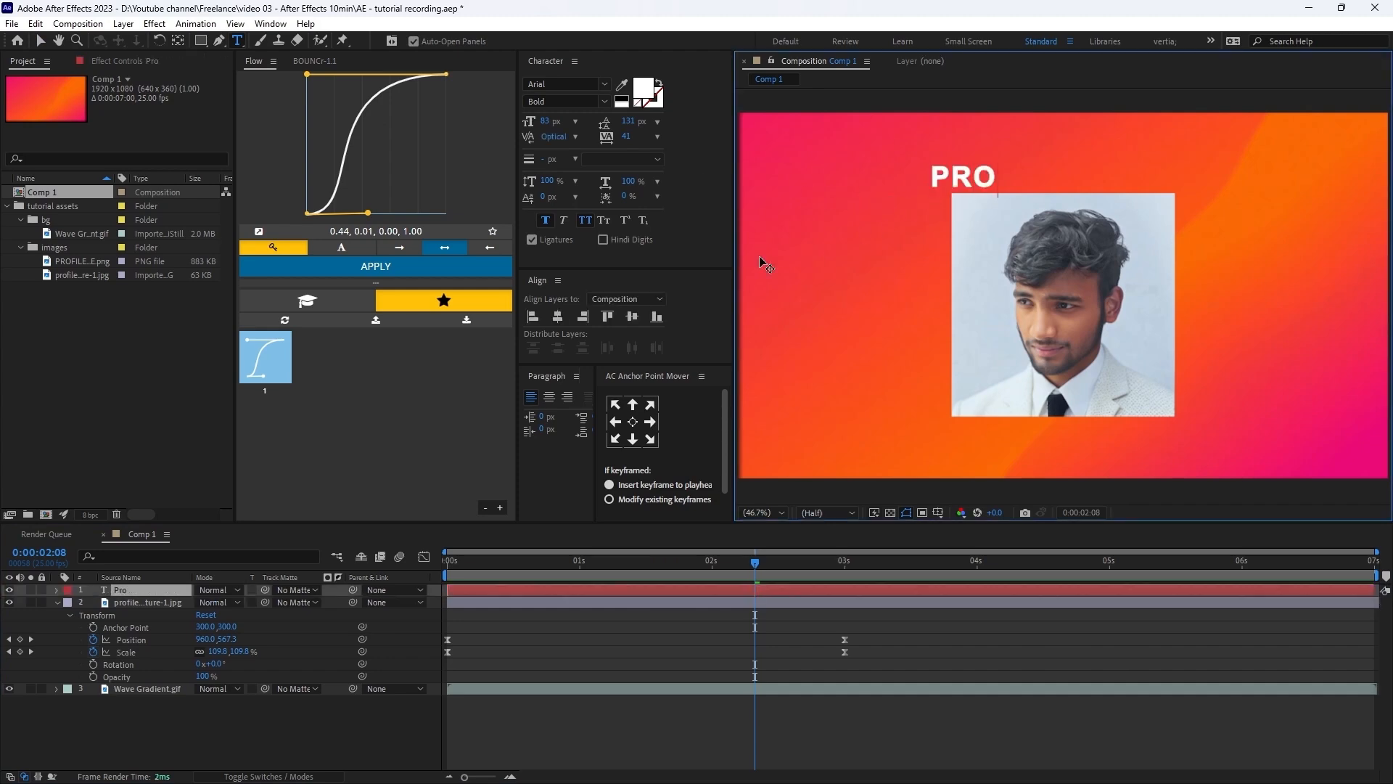
text( picture)
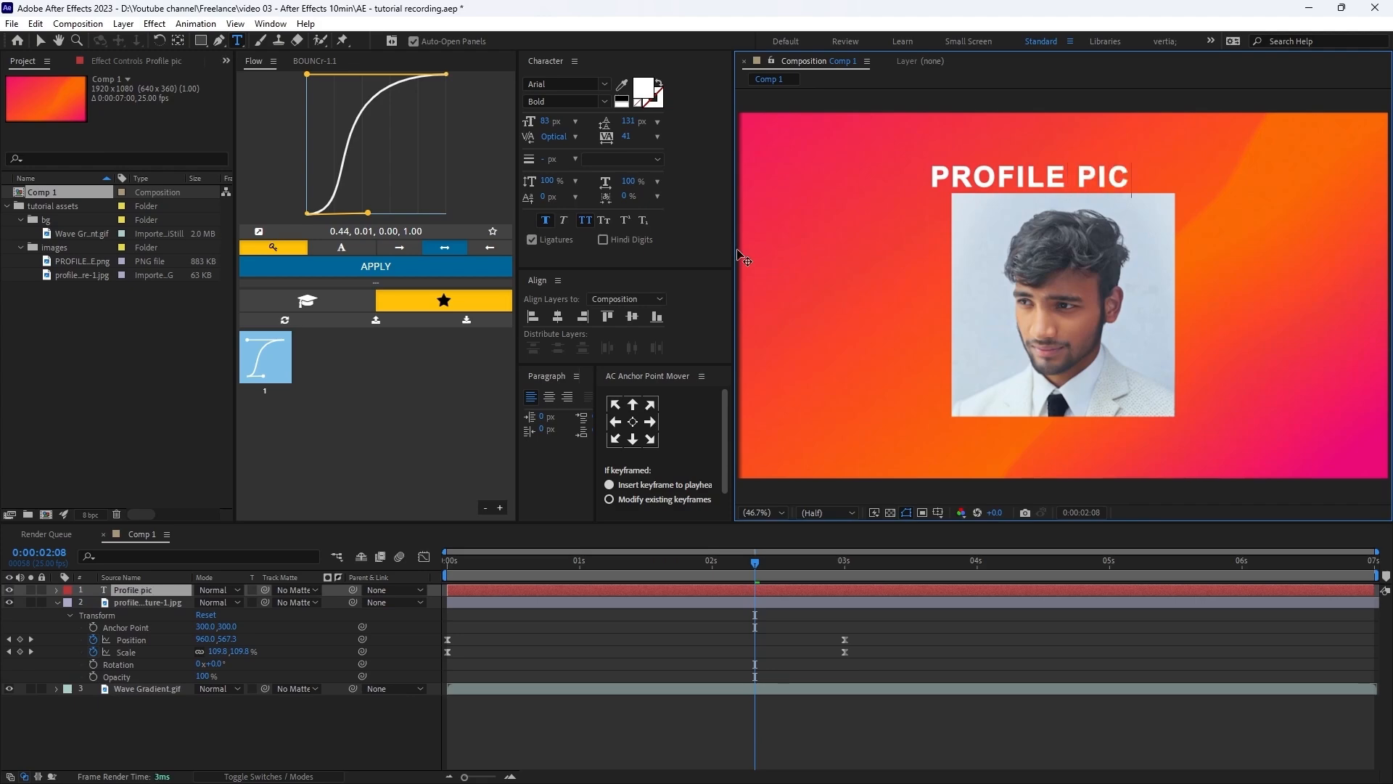
click(720, 618)
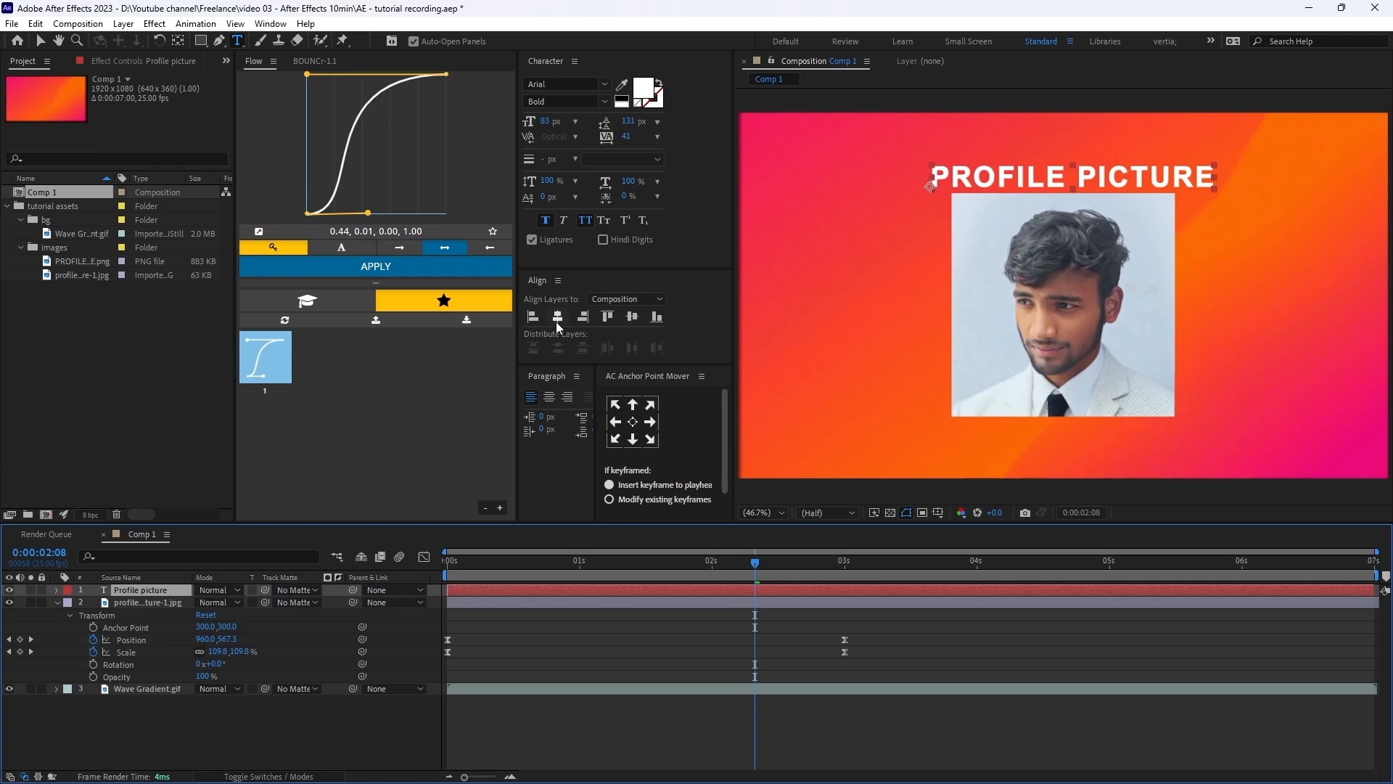
- Centre the text layer horizontally and vertically in the composition and switch back to the Selection tool
click(557, 319)
click(630, 318)
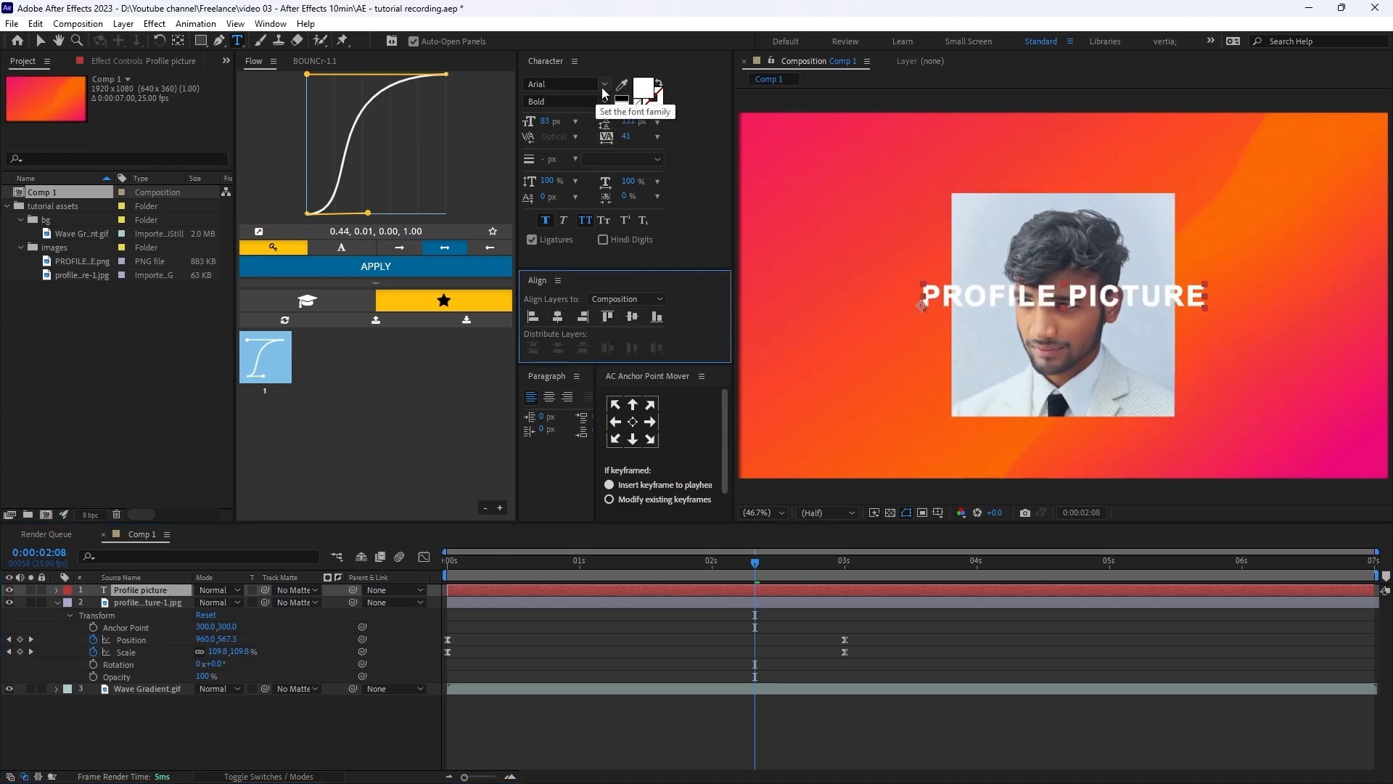
key(v)
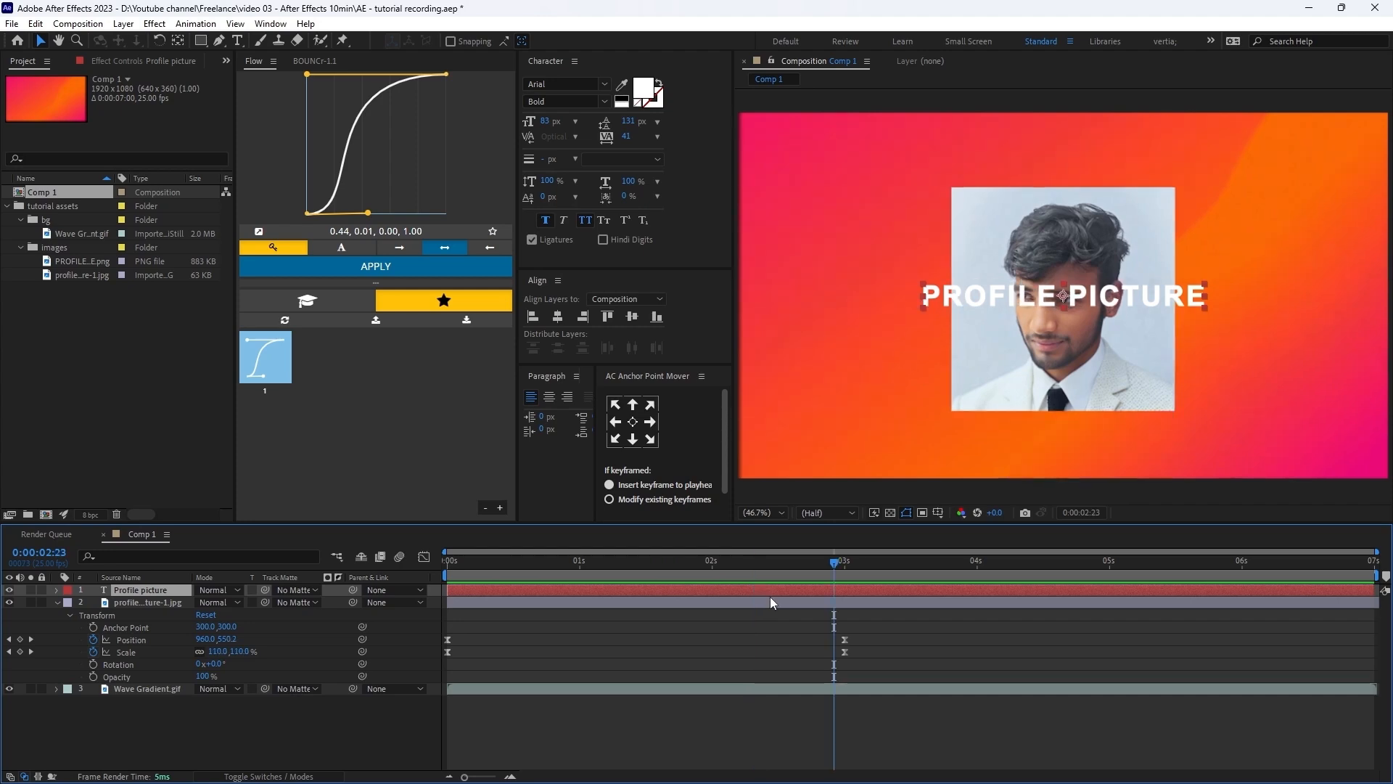
- Scale the text layer up to 216% so the title nearly spans the composition's width
key(s)
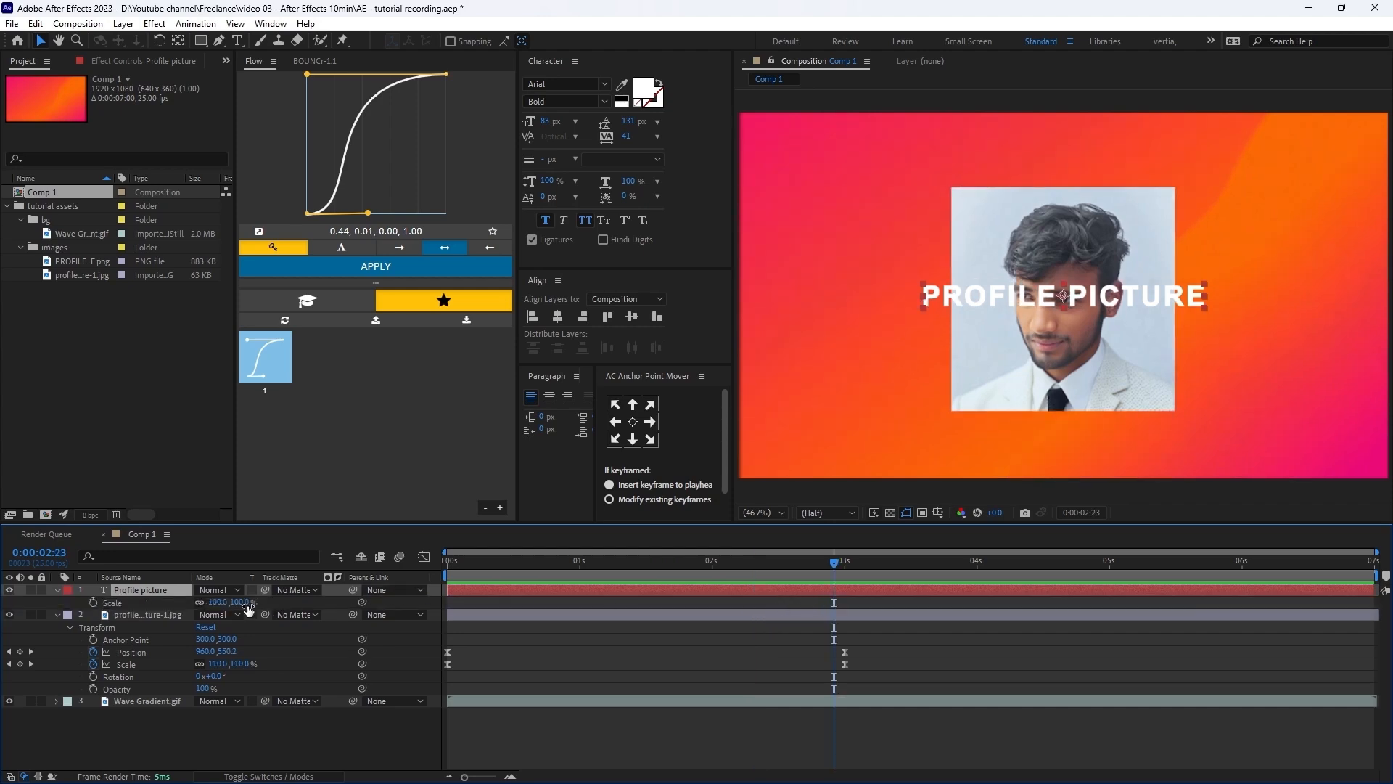
drag(221, 602, 329, 598)
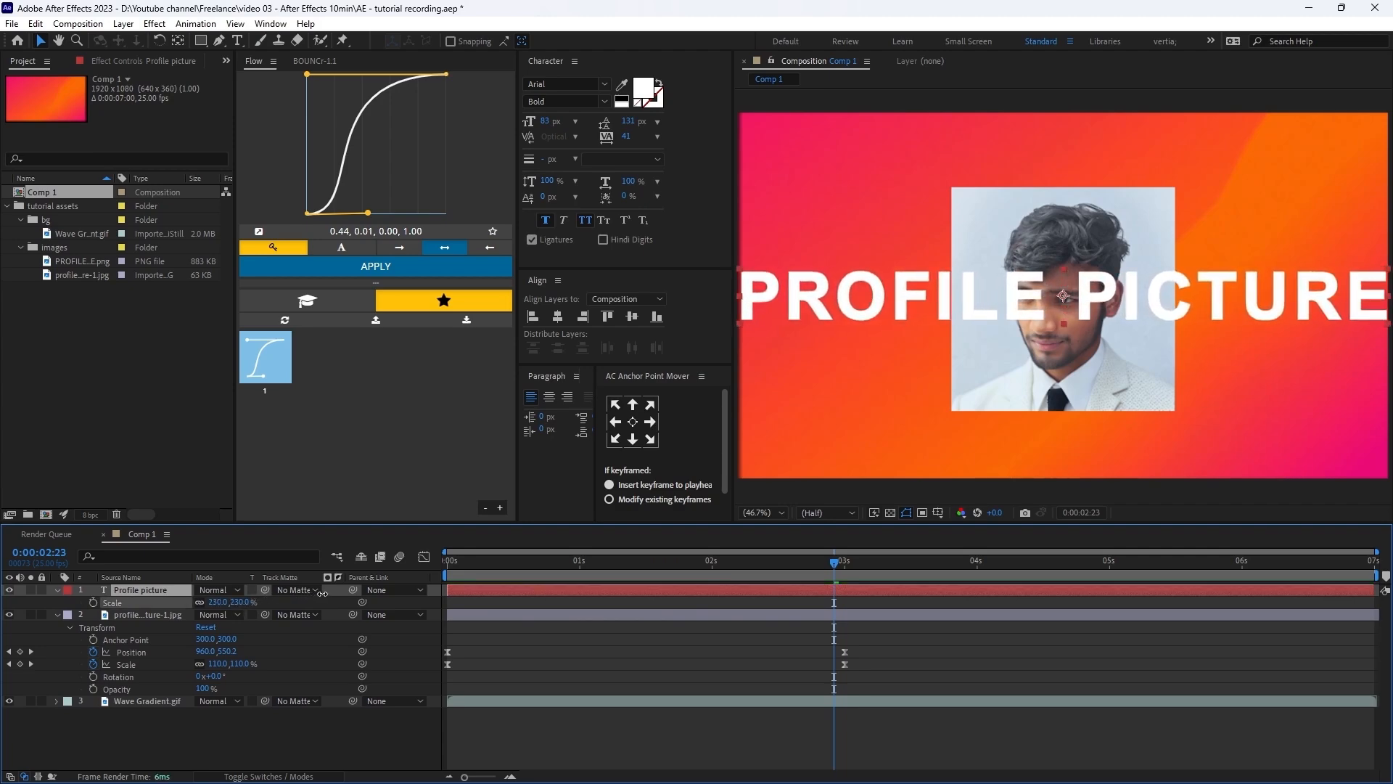
click(672, 589)
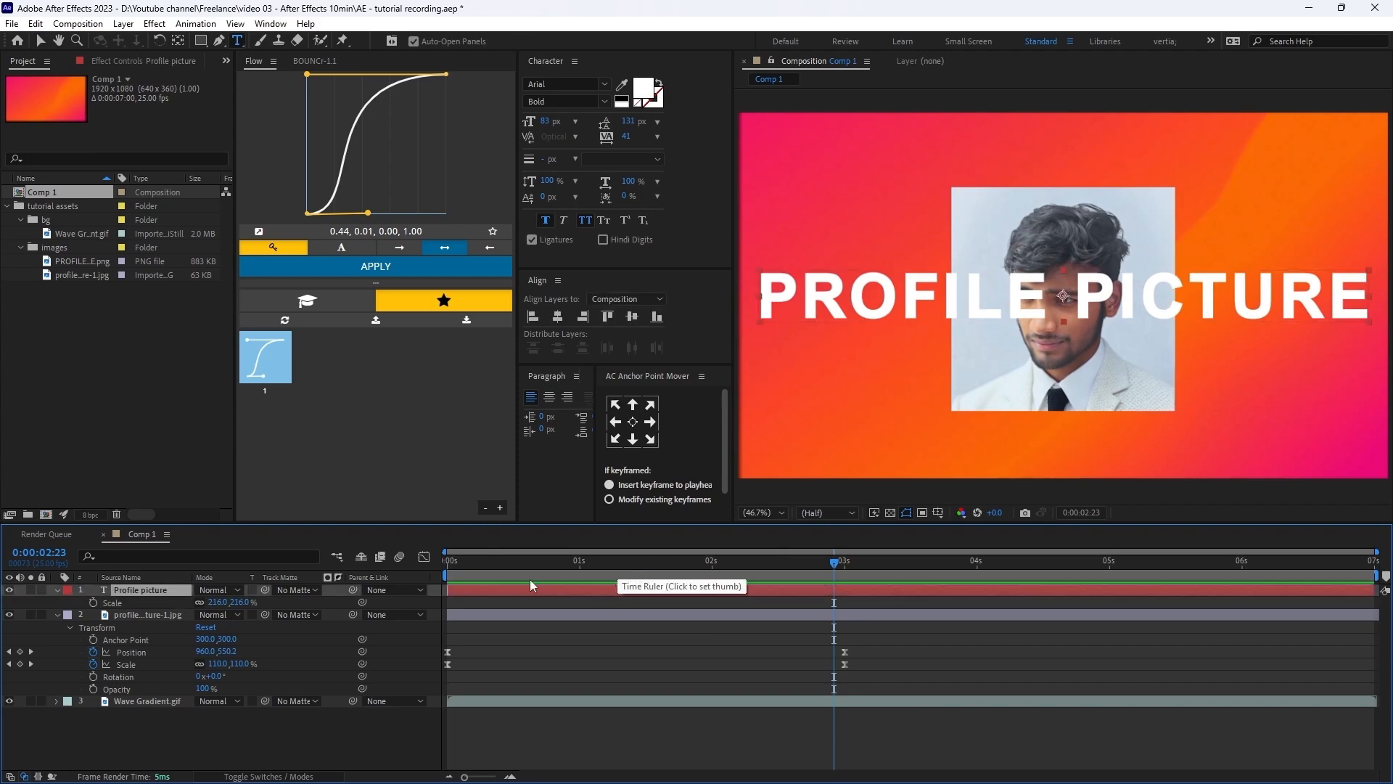
- Place the text layer beneath the profile picture image layer, collapse both layers, and scrub the animation to about 2:06
drag(157, 586, 155, 675)
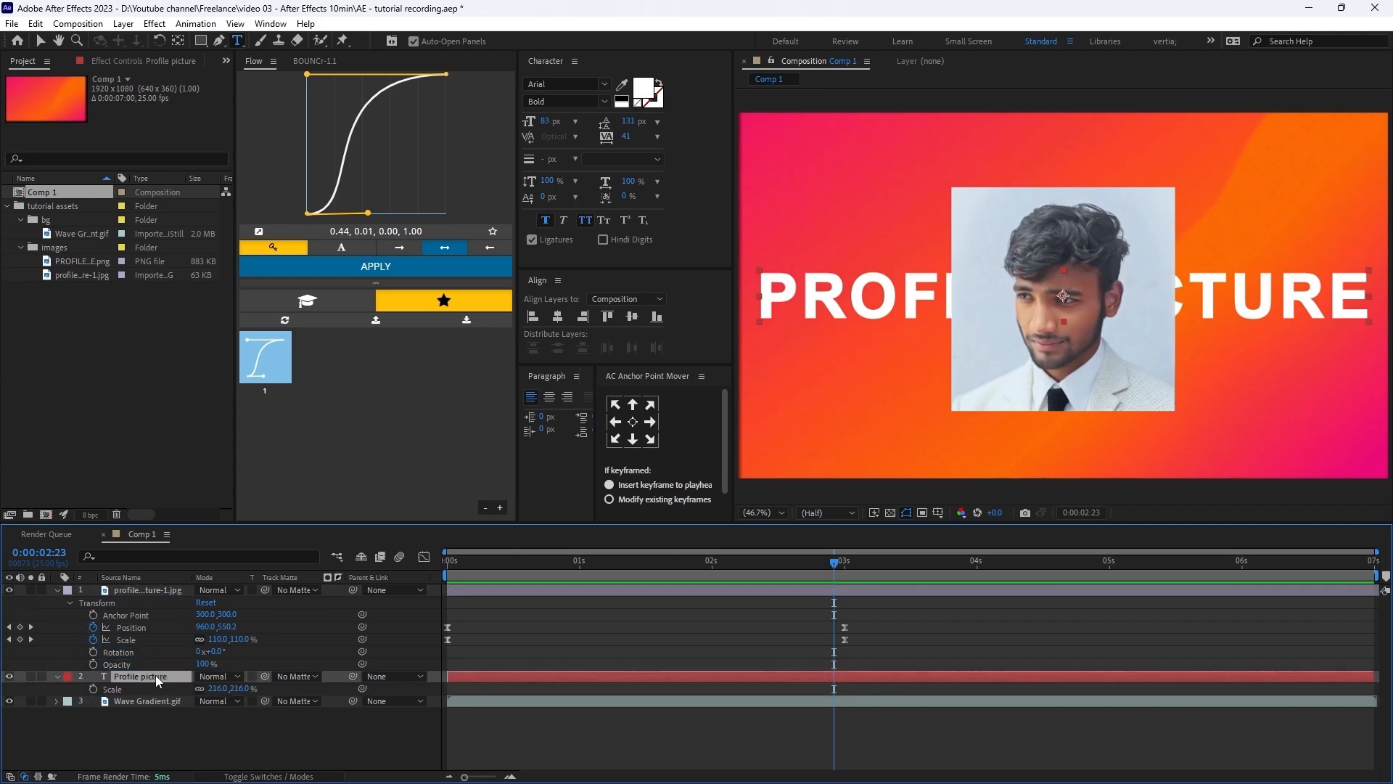
click(59, 591)
click(57, 601)
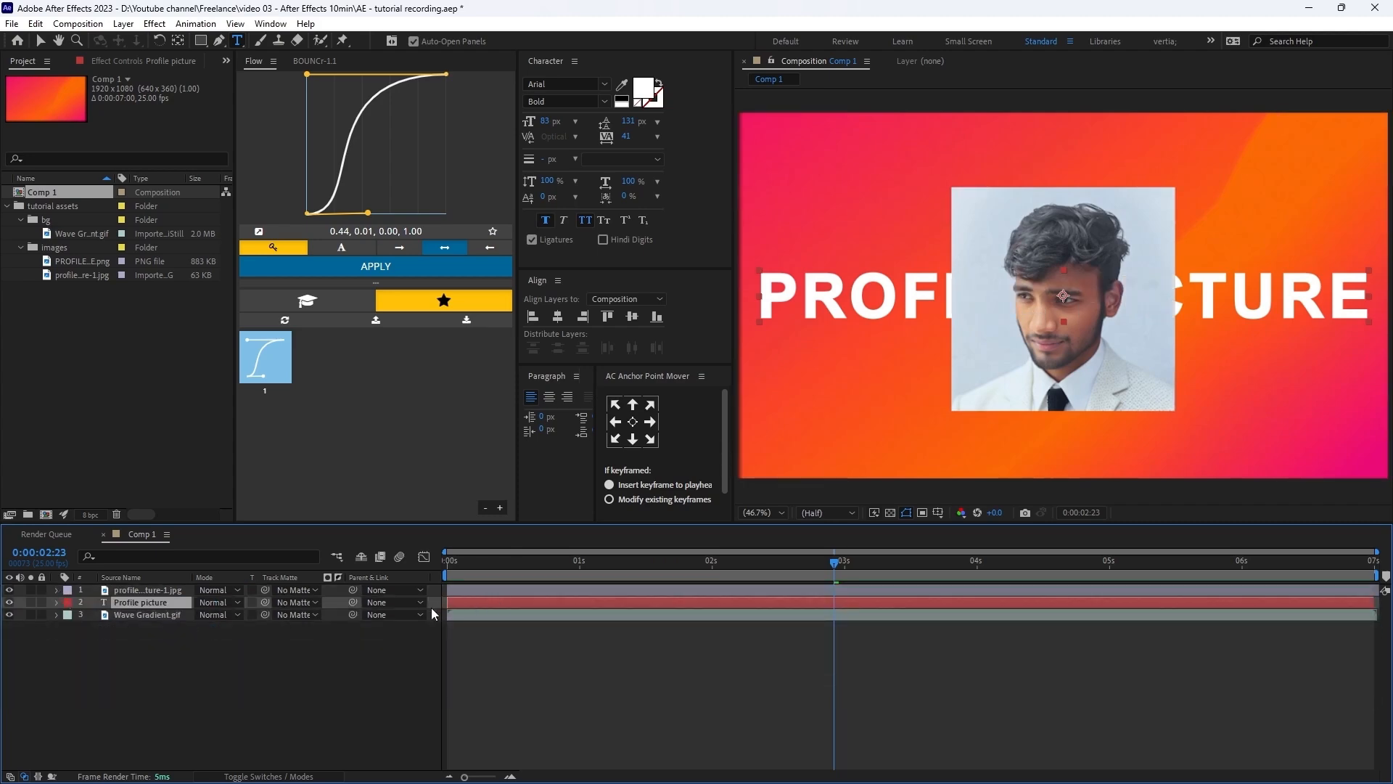
click(629, 652)
drag(611, 555, 743, 560)
click(728, 590)
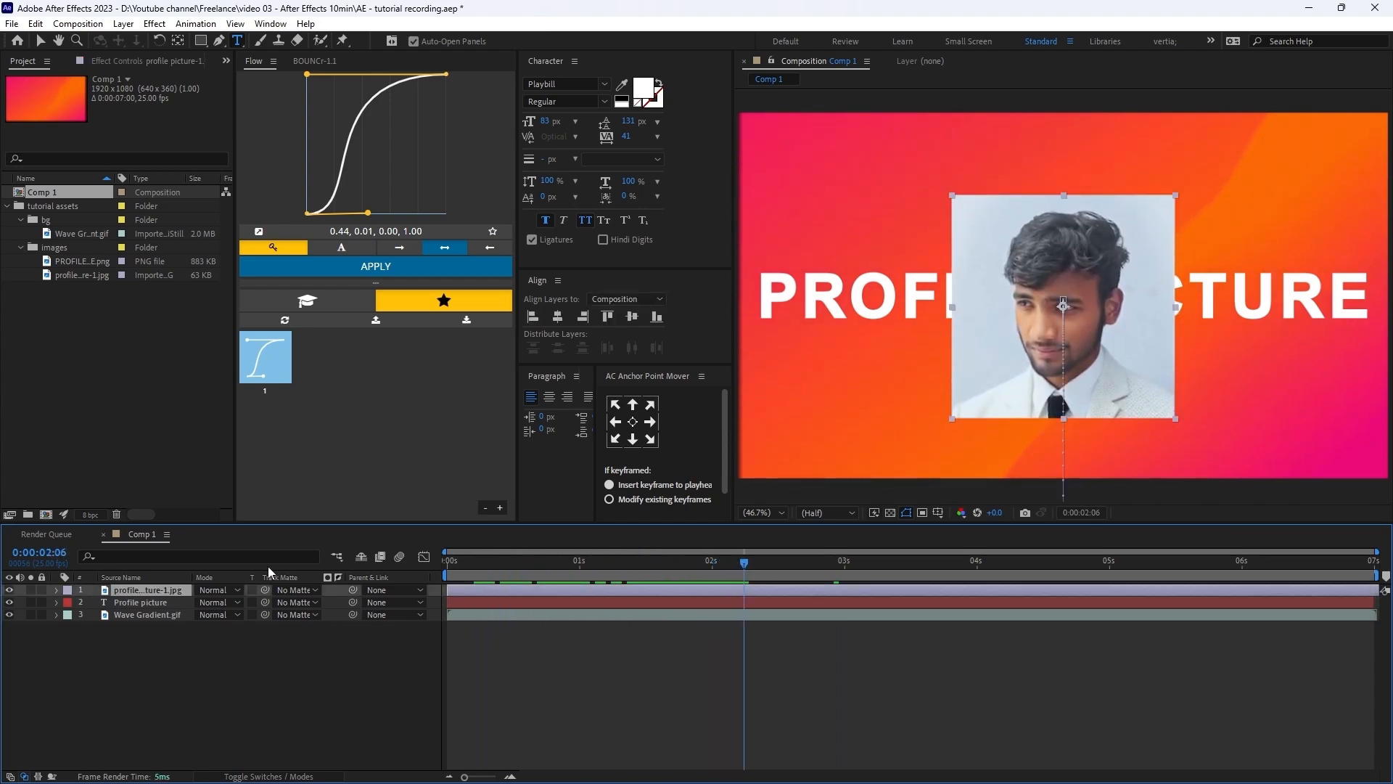
- Expand the text layer and examine its Text and Transform property groups
click(58, 603)
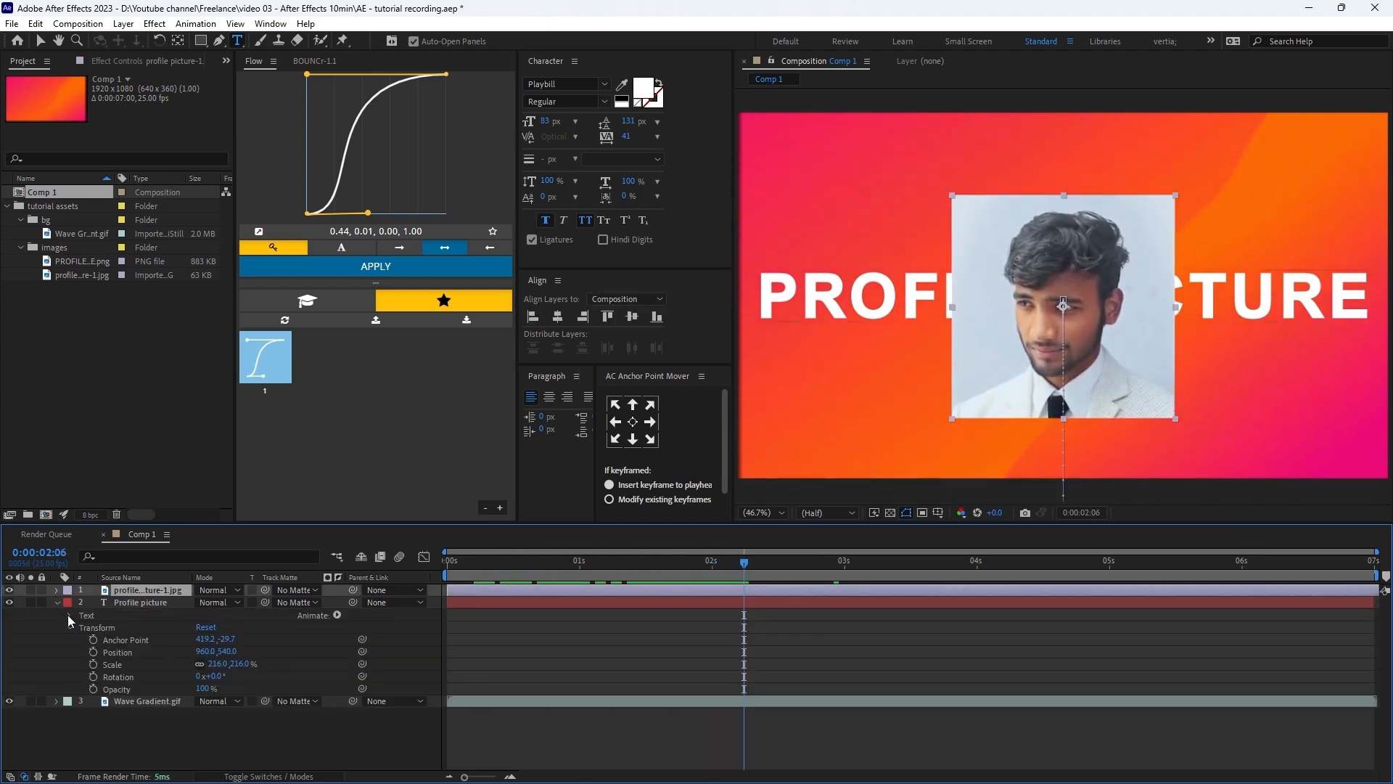
click(72, 615)
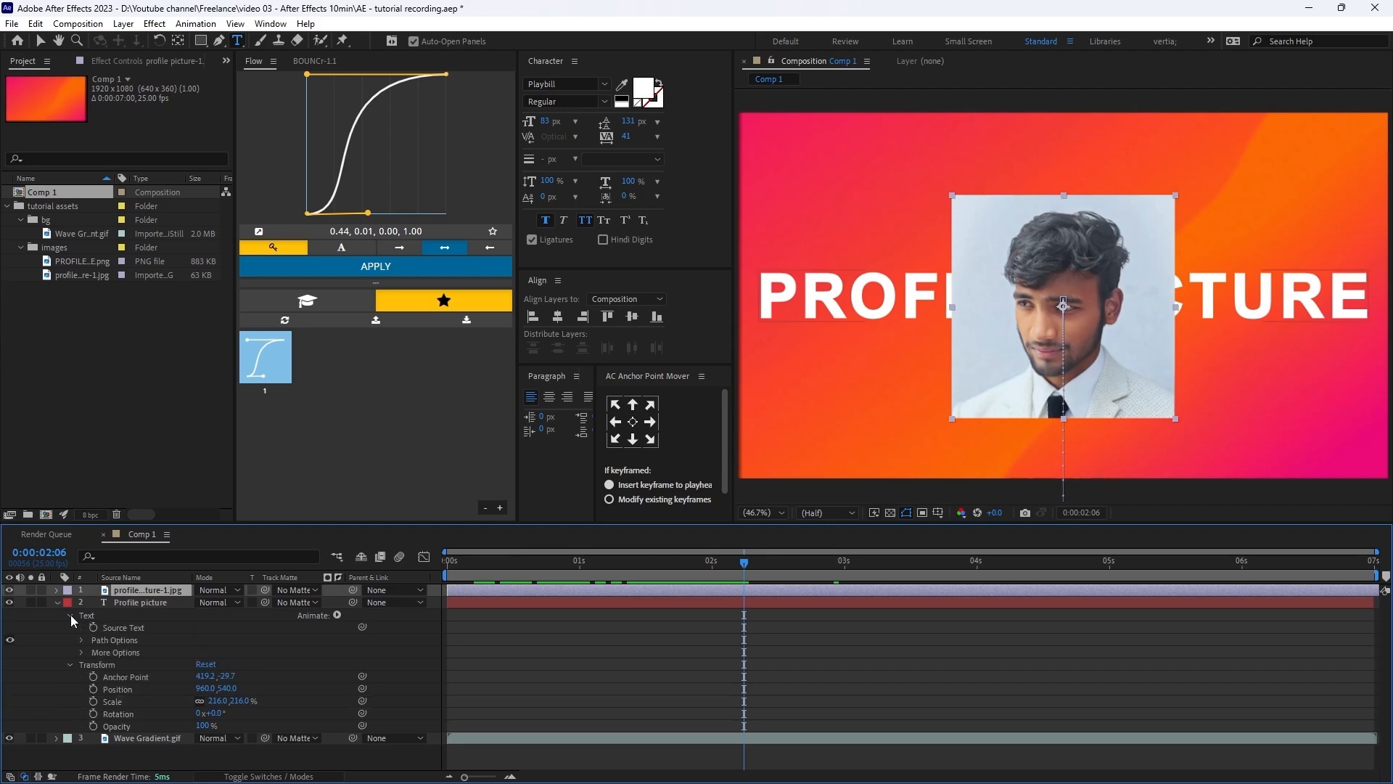
click(71, 616)
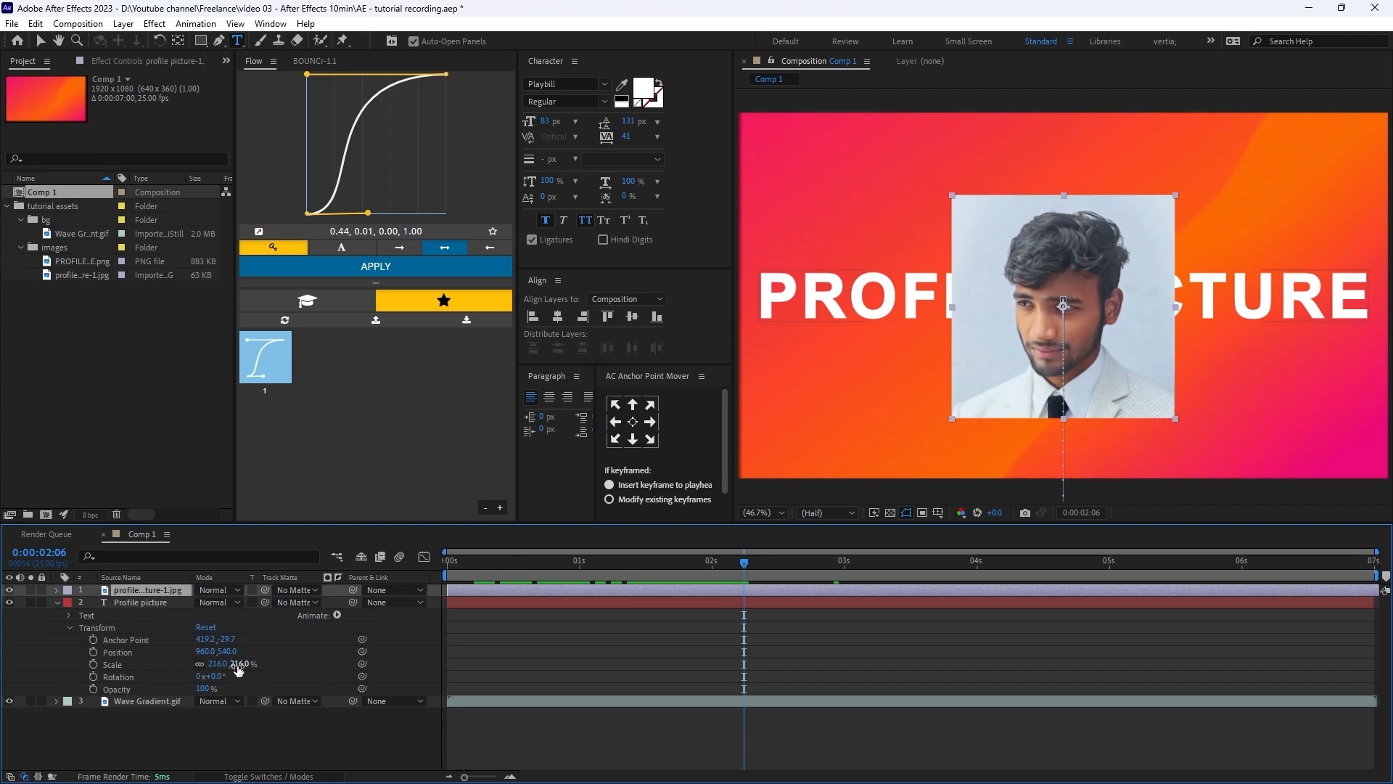
click(286, 653)
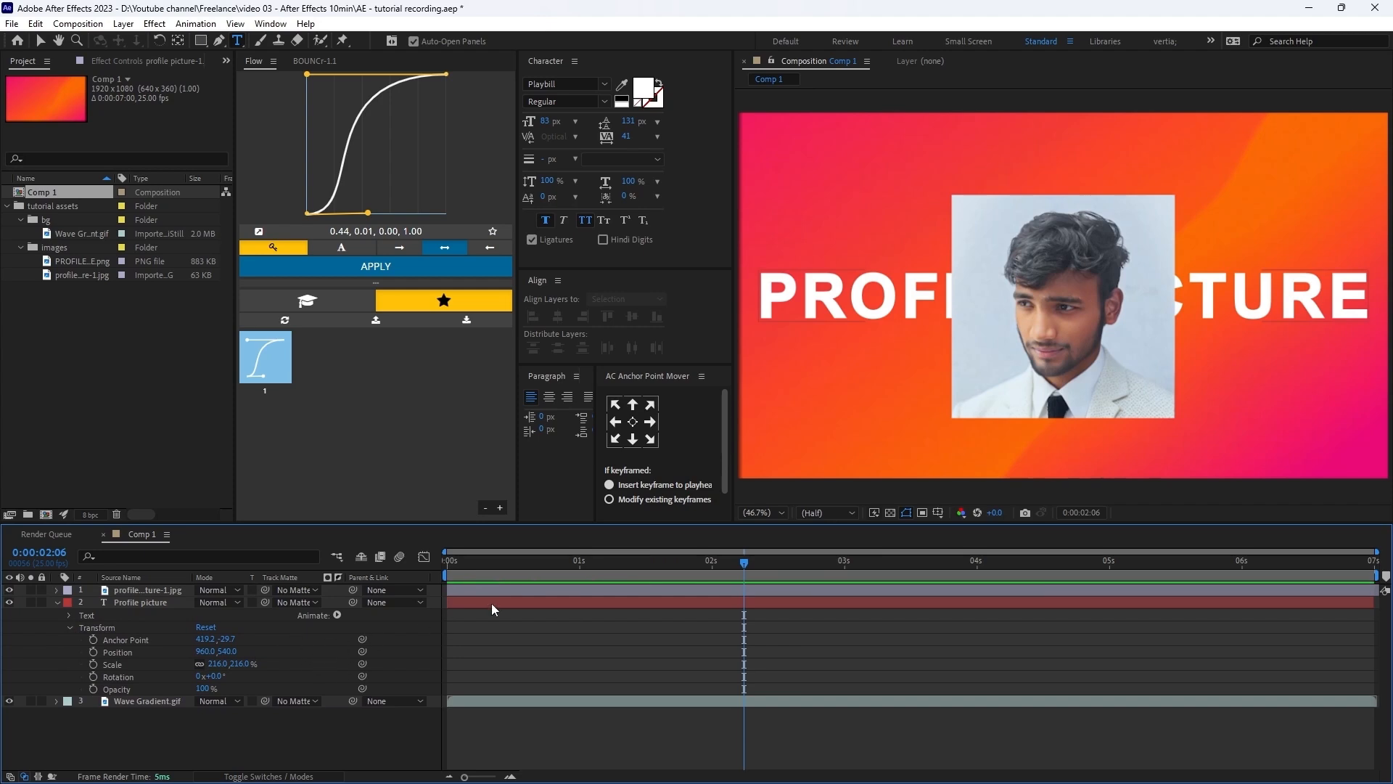
- Add an Opacity text animator to the text layer and set its opacity to 0%
click(516, 601)
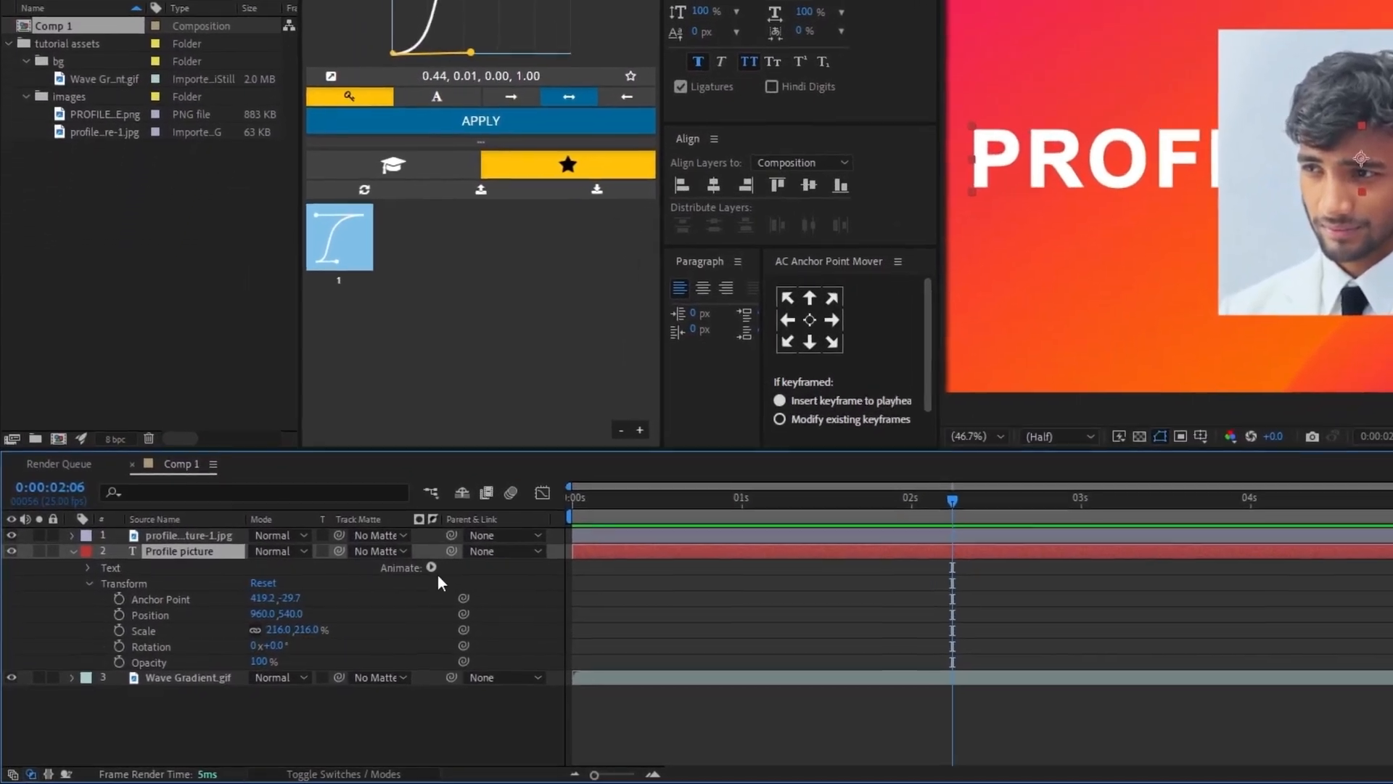
click(396, 585)
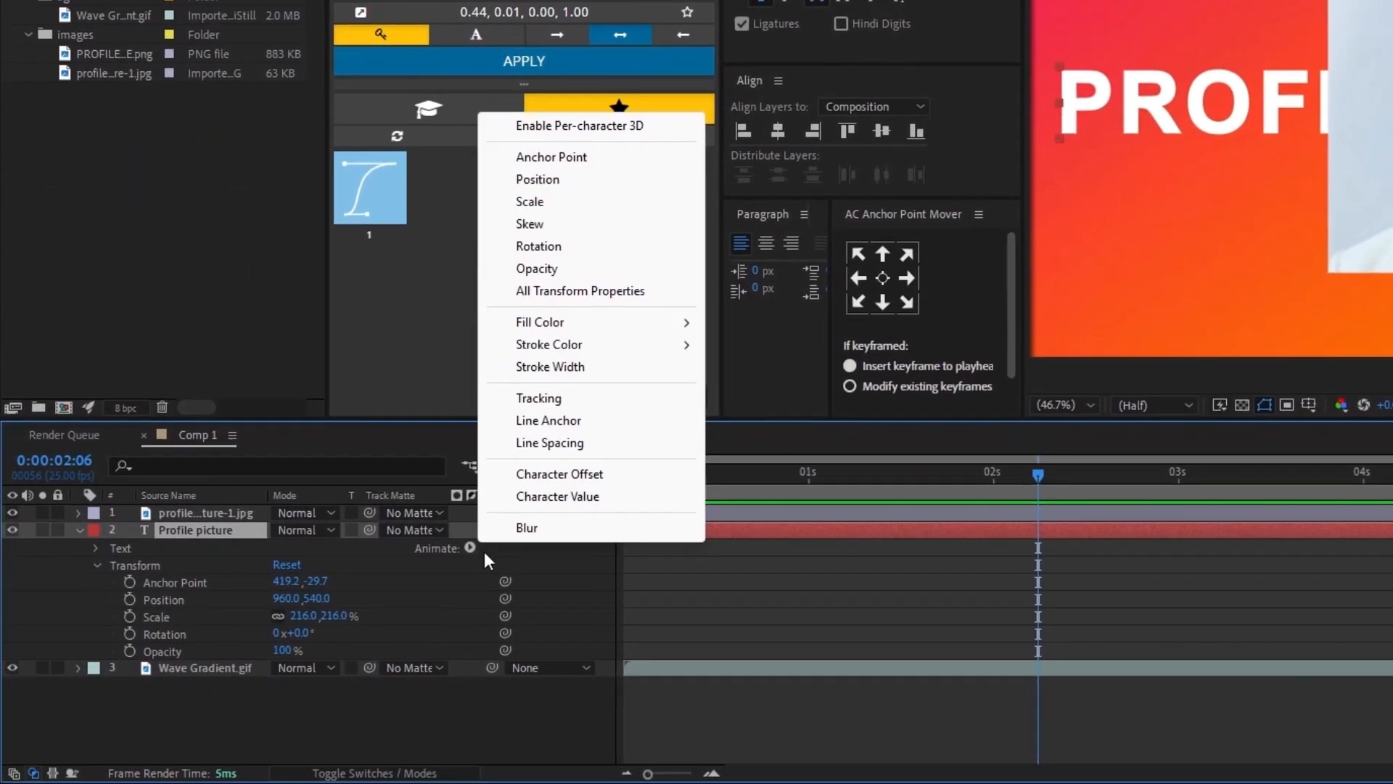
mouse_move(536, 328)
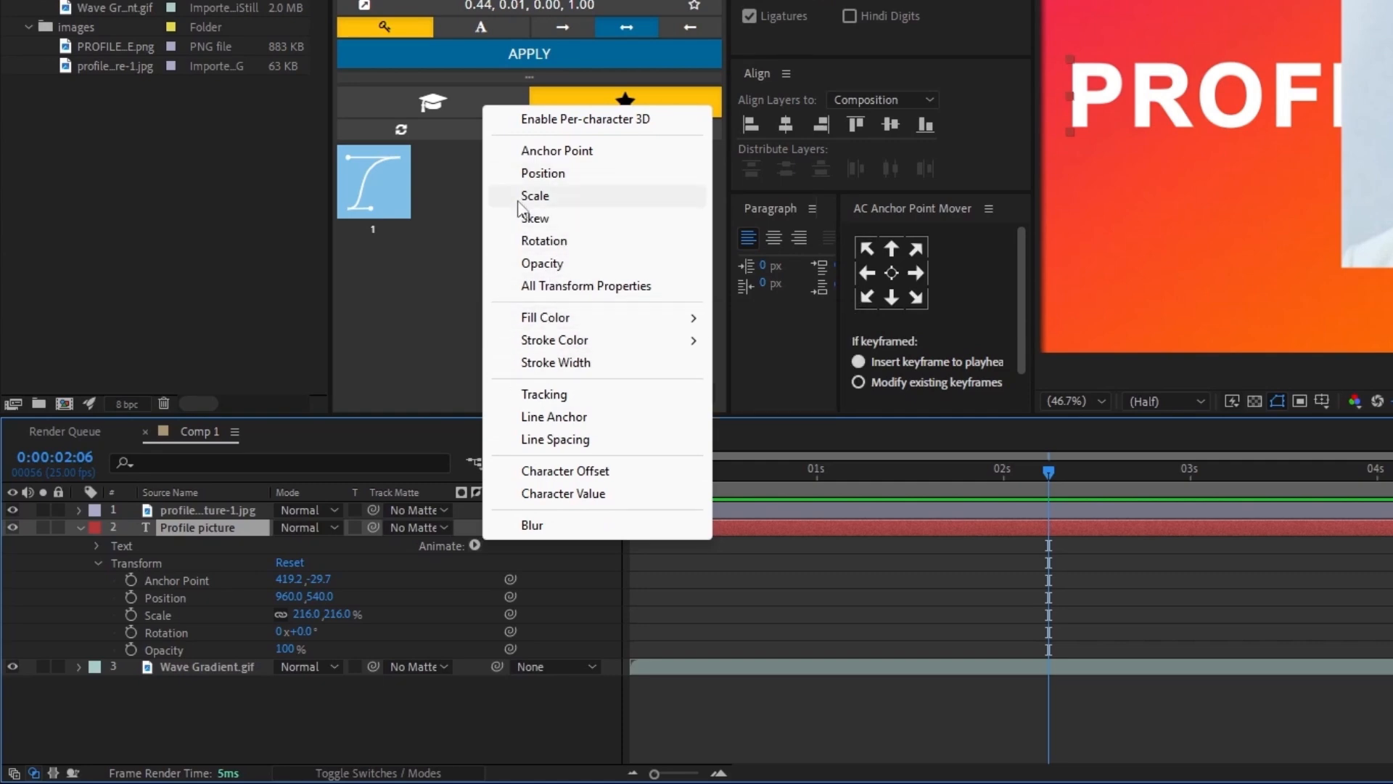
click(542, 263)
drag(284, 632, 181, 632)
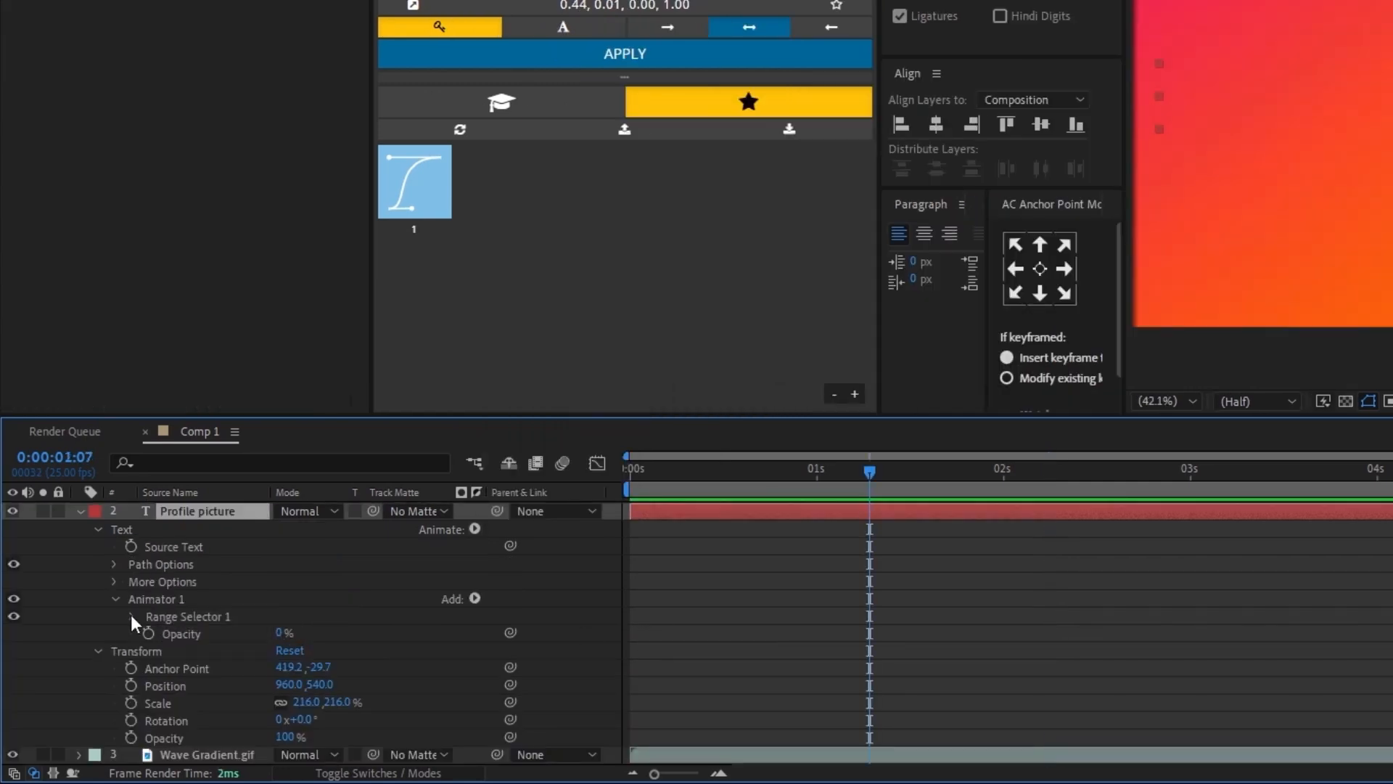
- Keyframe Range Selector 1's Start on the text layer from 0% at 0 seconds to 100% at frame 21
click(131, 615)
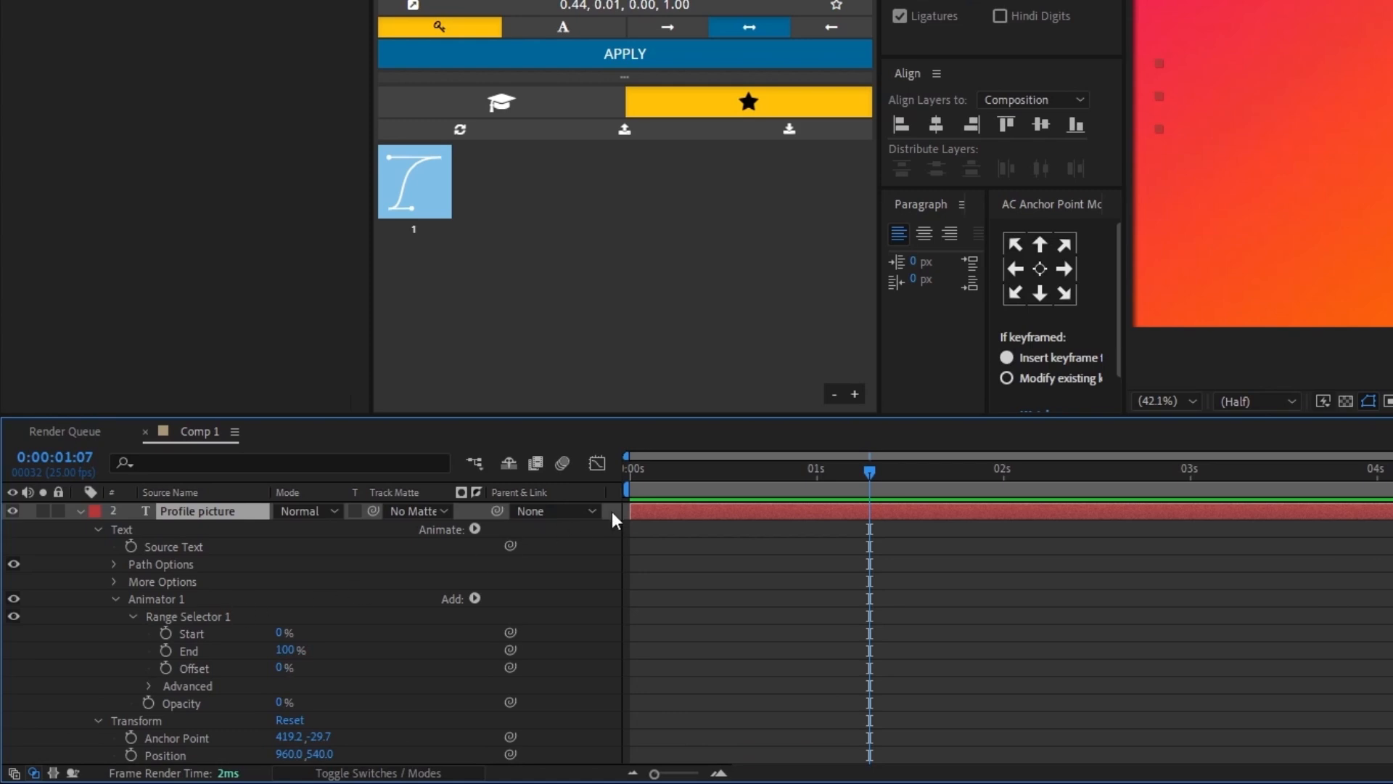
drag(659, 473, 572, 499)
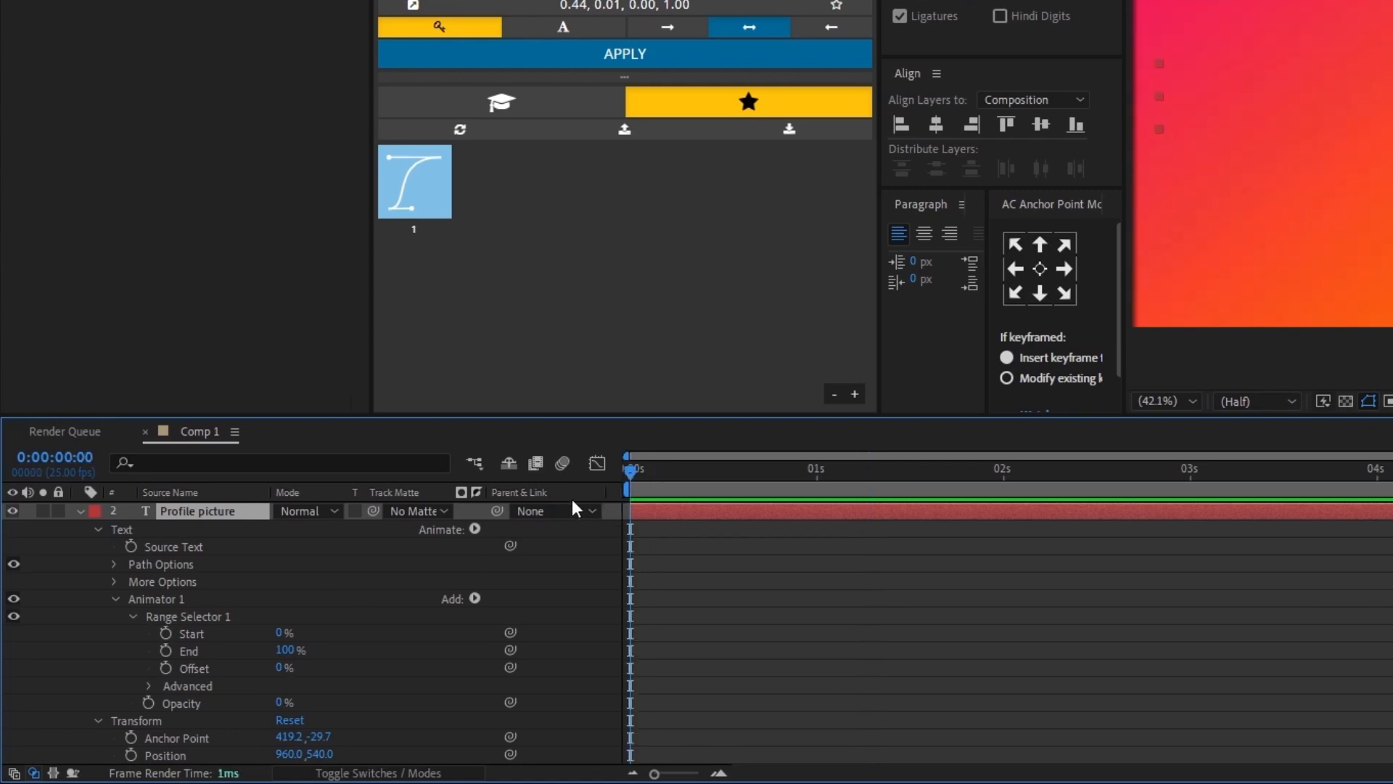
click(166, 631)
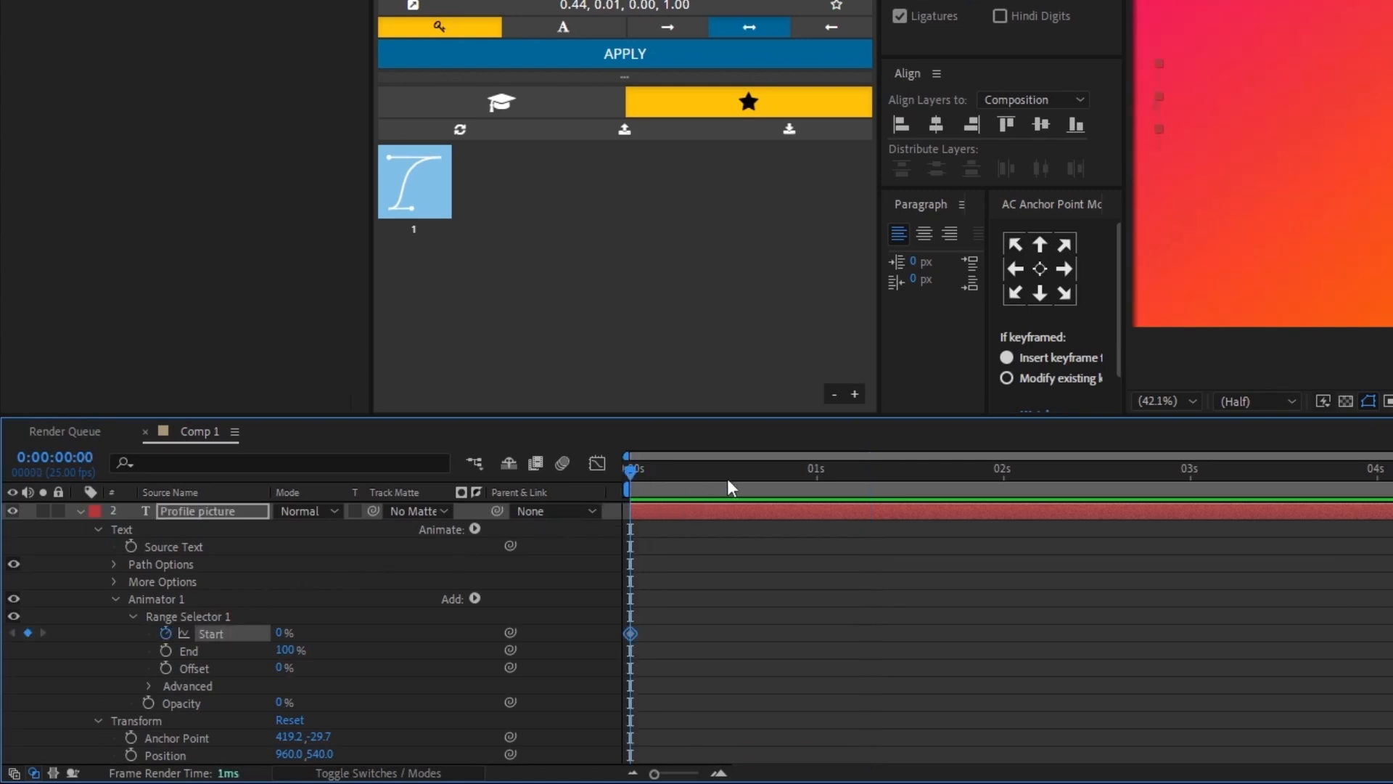
drag(728, 481, 786, 476)
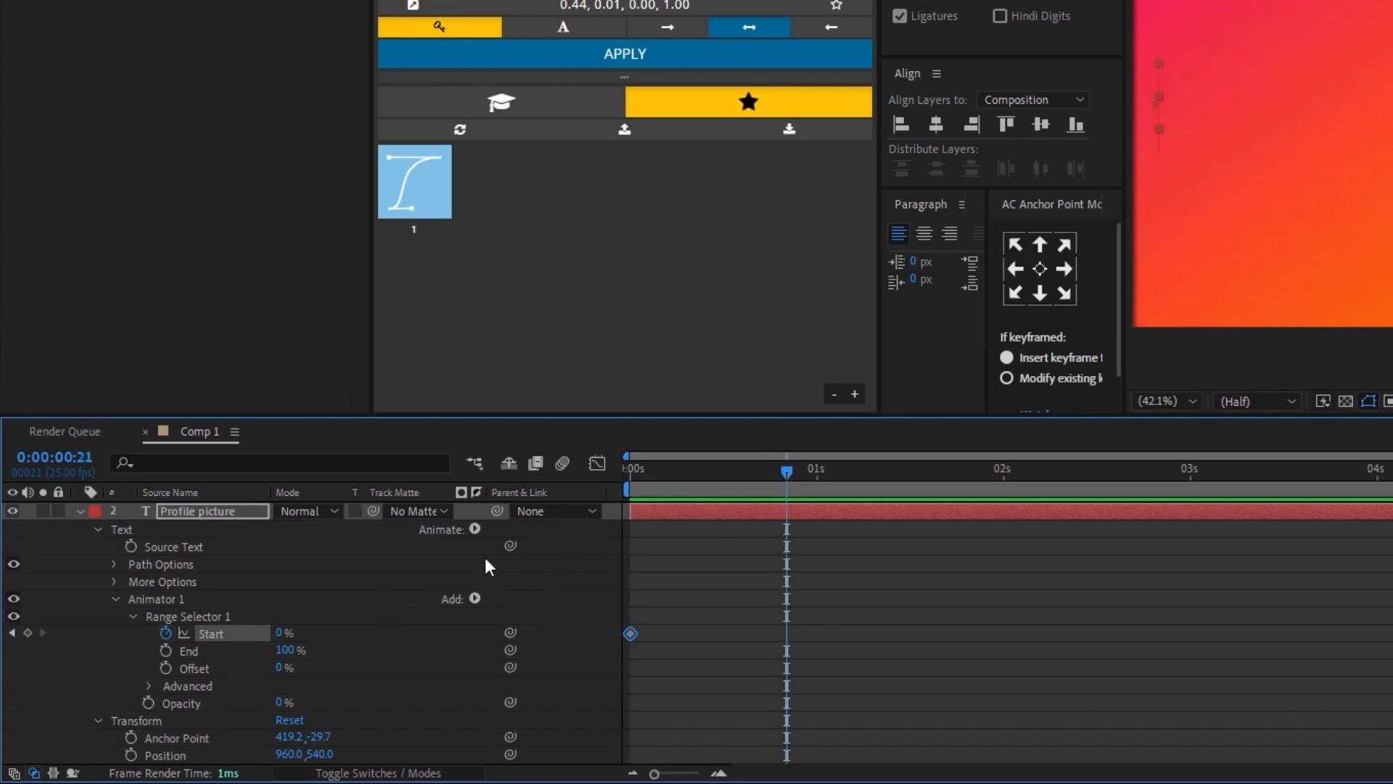
click(328, 631)
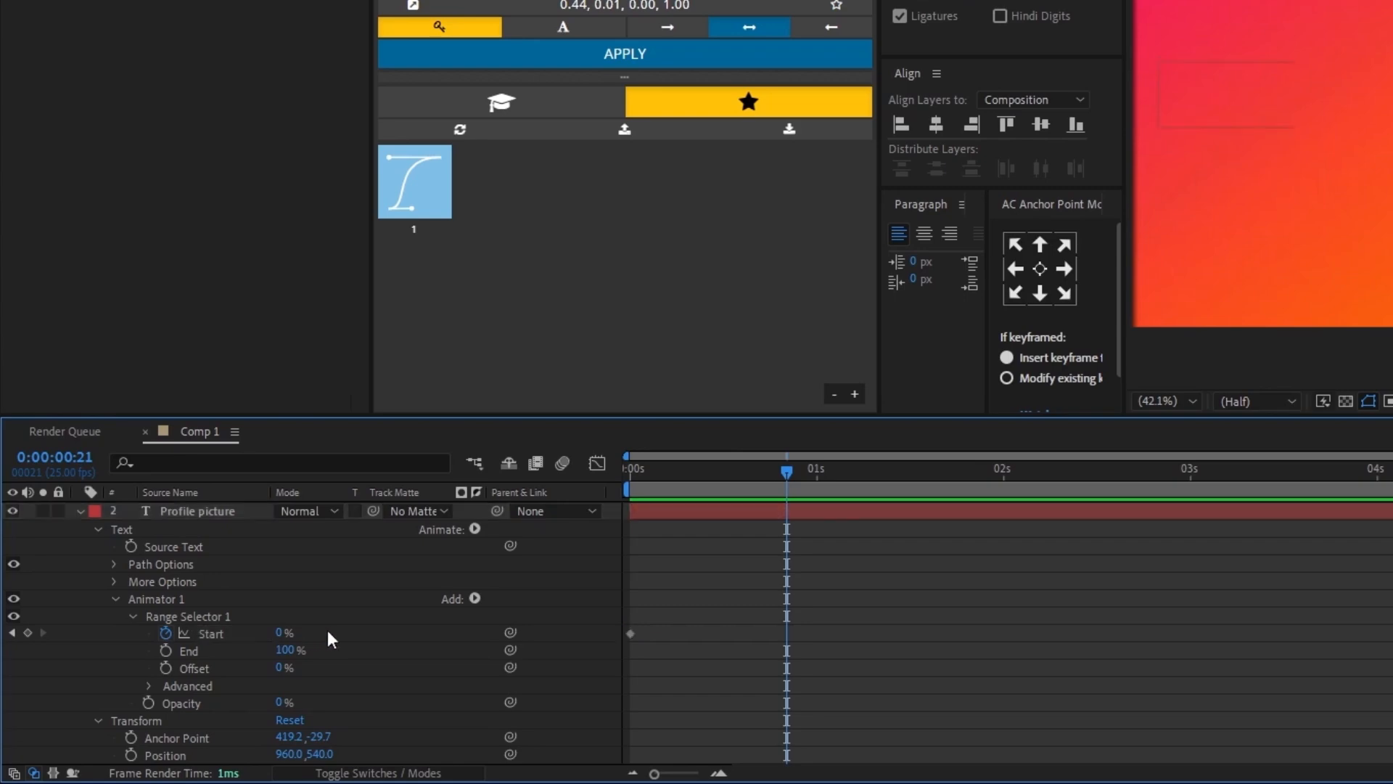
drag(283, 633, 453, 633)
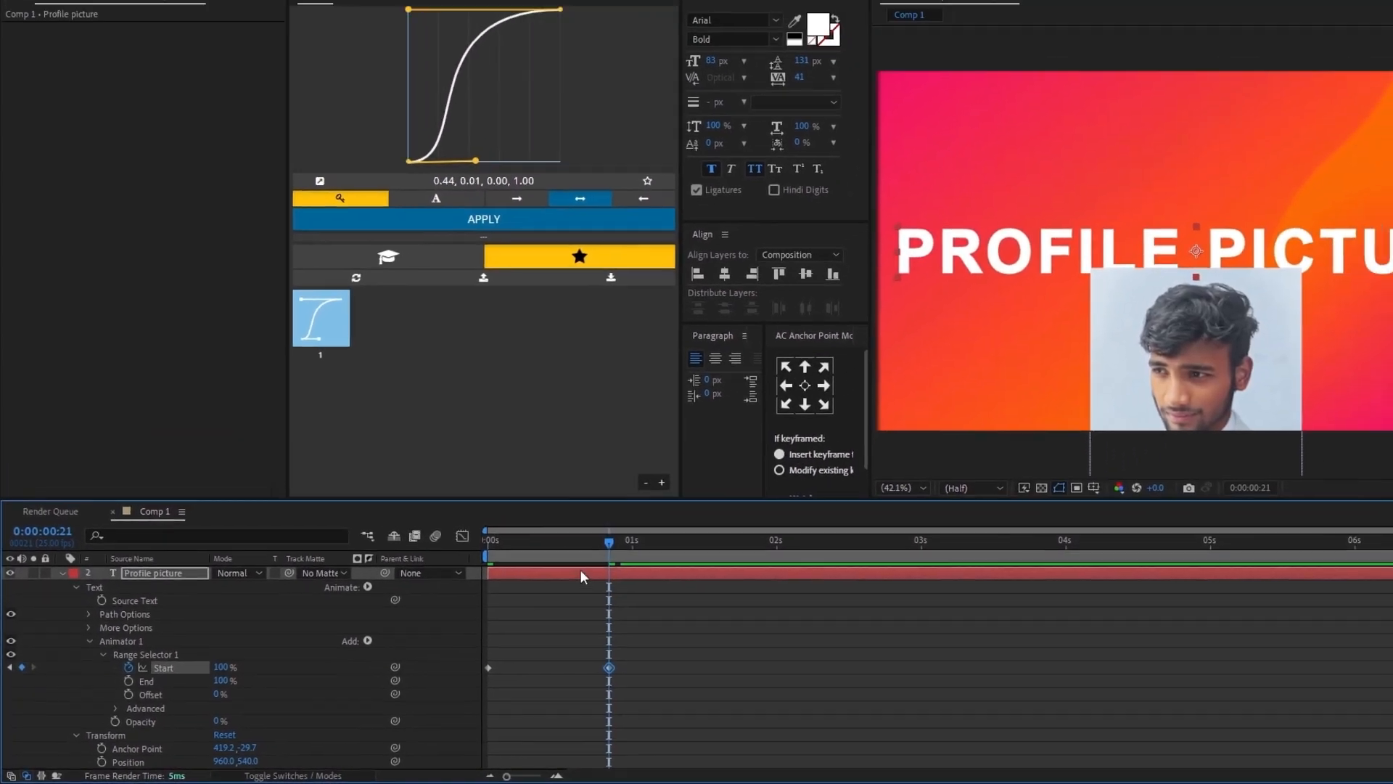
- Preview the letter-by-letter text reveal from 0 seconds and stop playback at about 2:12
drag(609, 545, 468, 566)
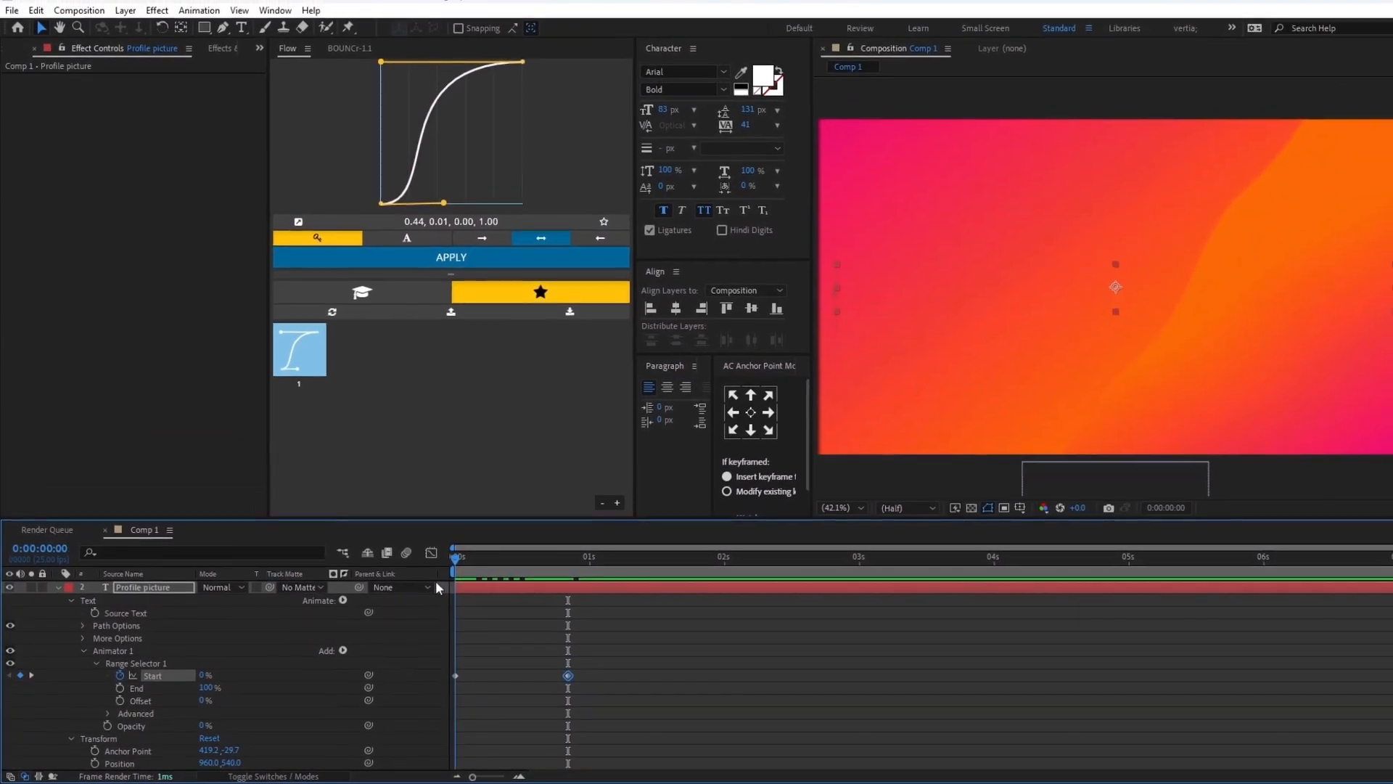
key(space)
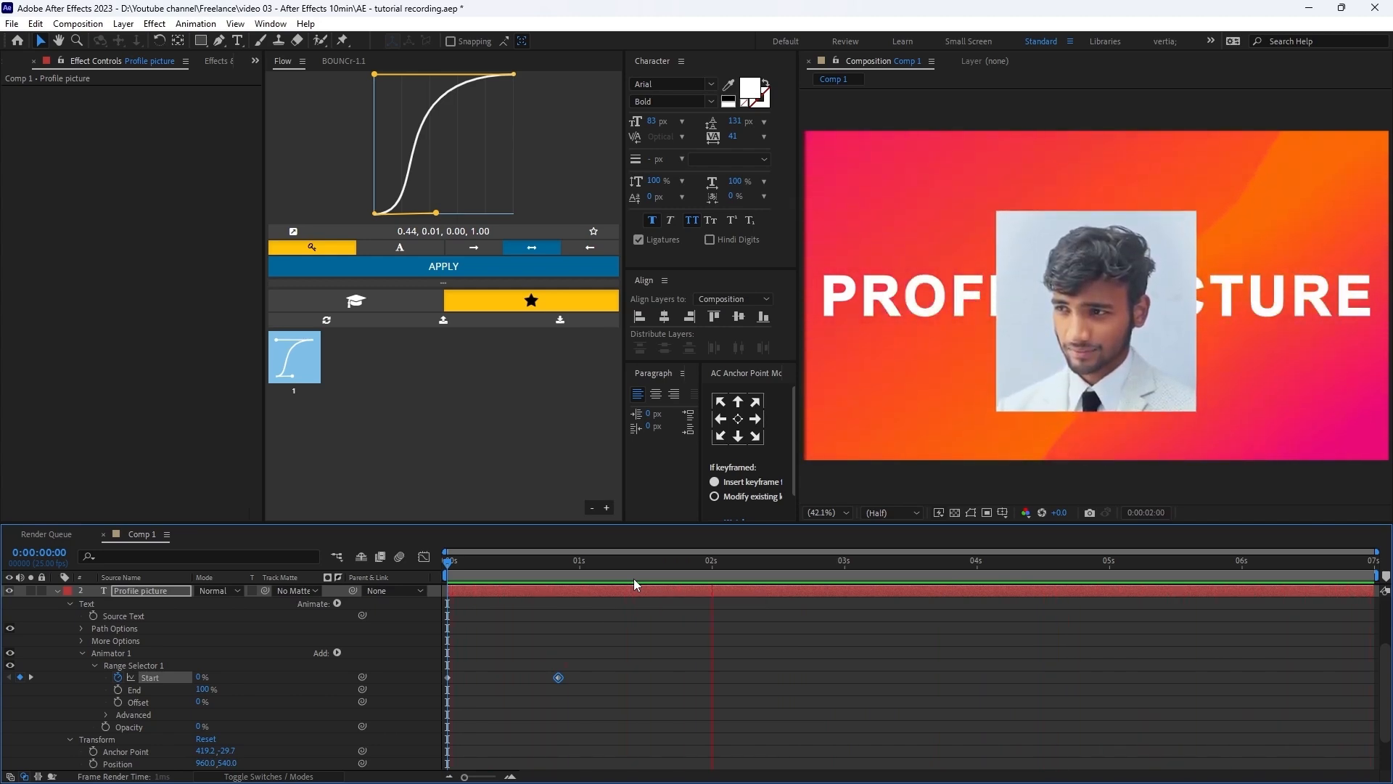
key(space)
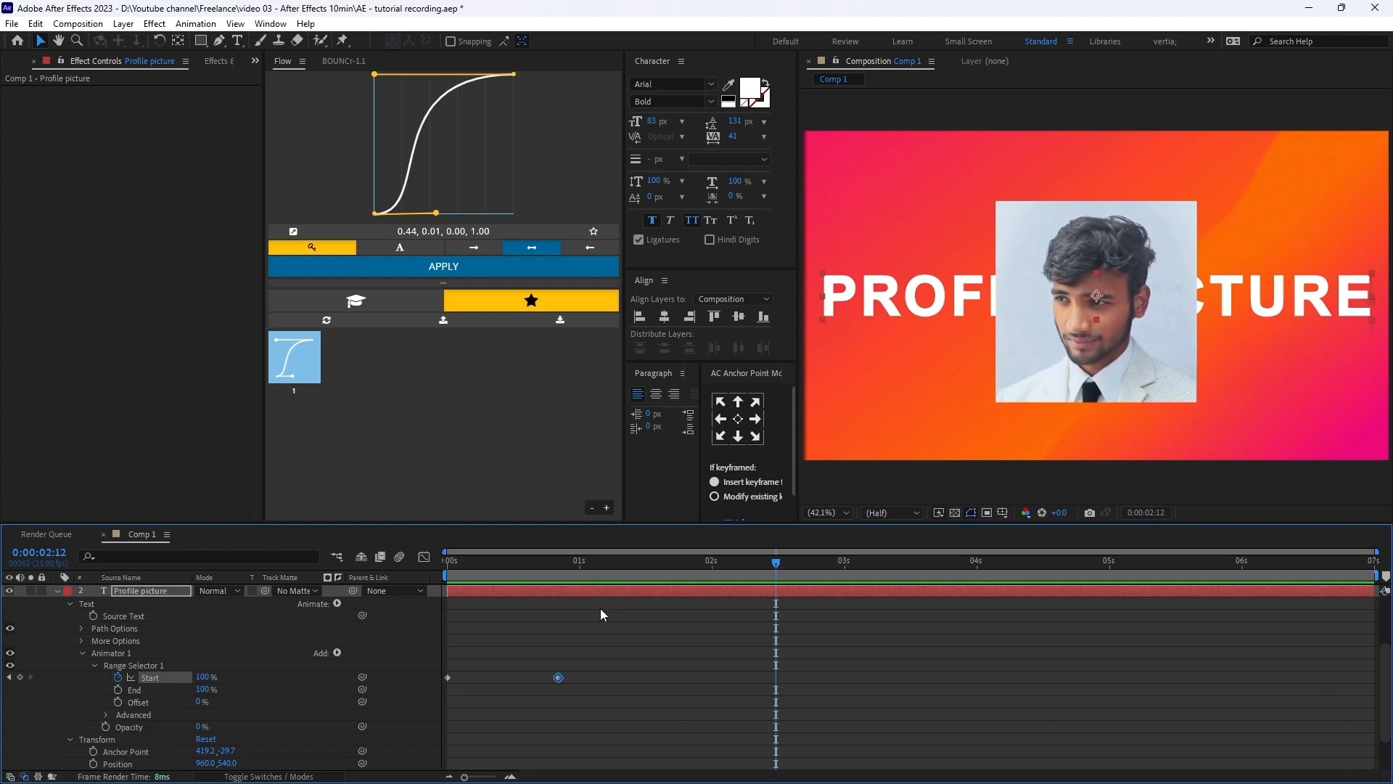
- Find the CC Bend It effect by searching for "cc ben" and apply it to the profile picture image layer
scroll(599, 614, up, 2)
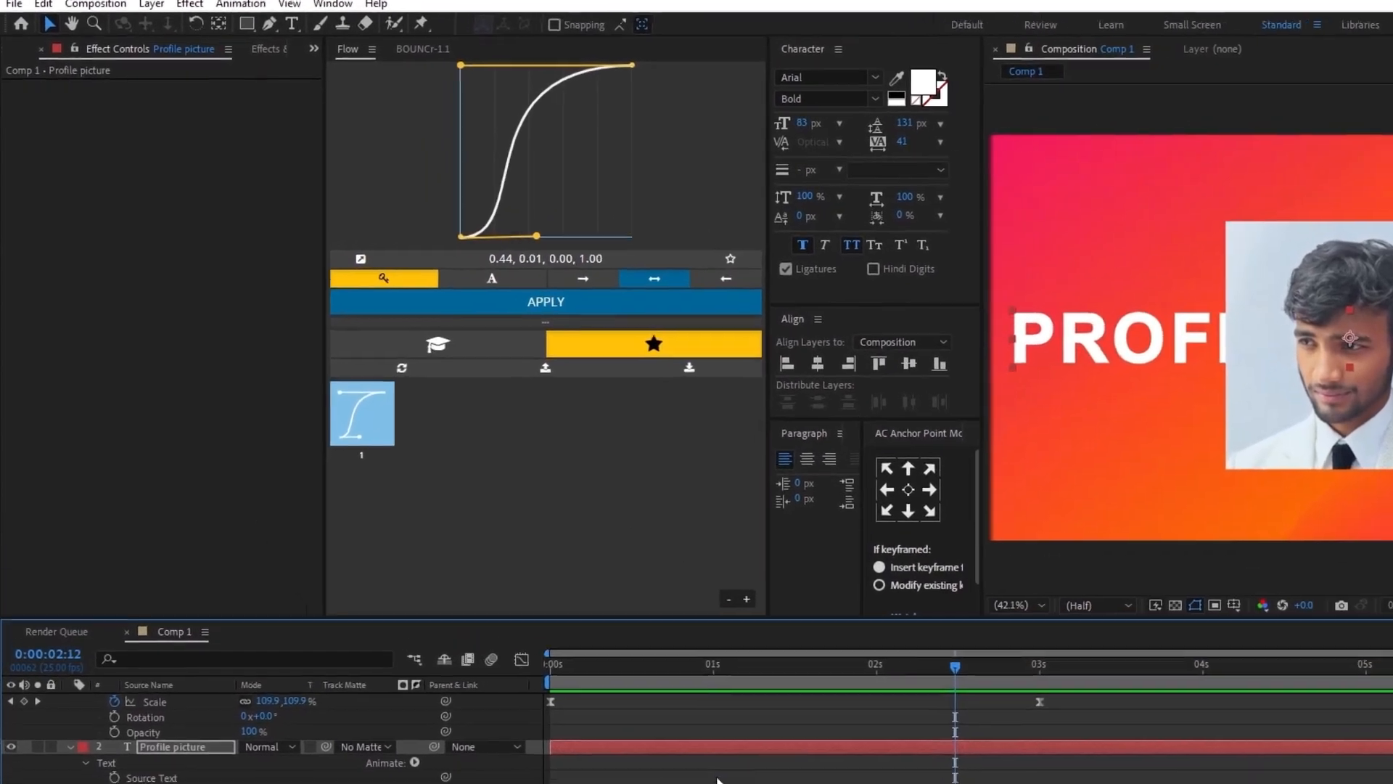
scroll(610, 668, up, 3)
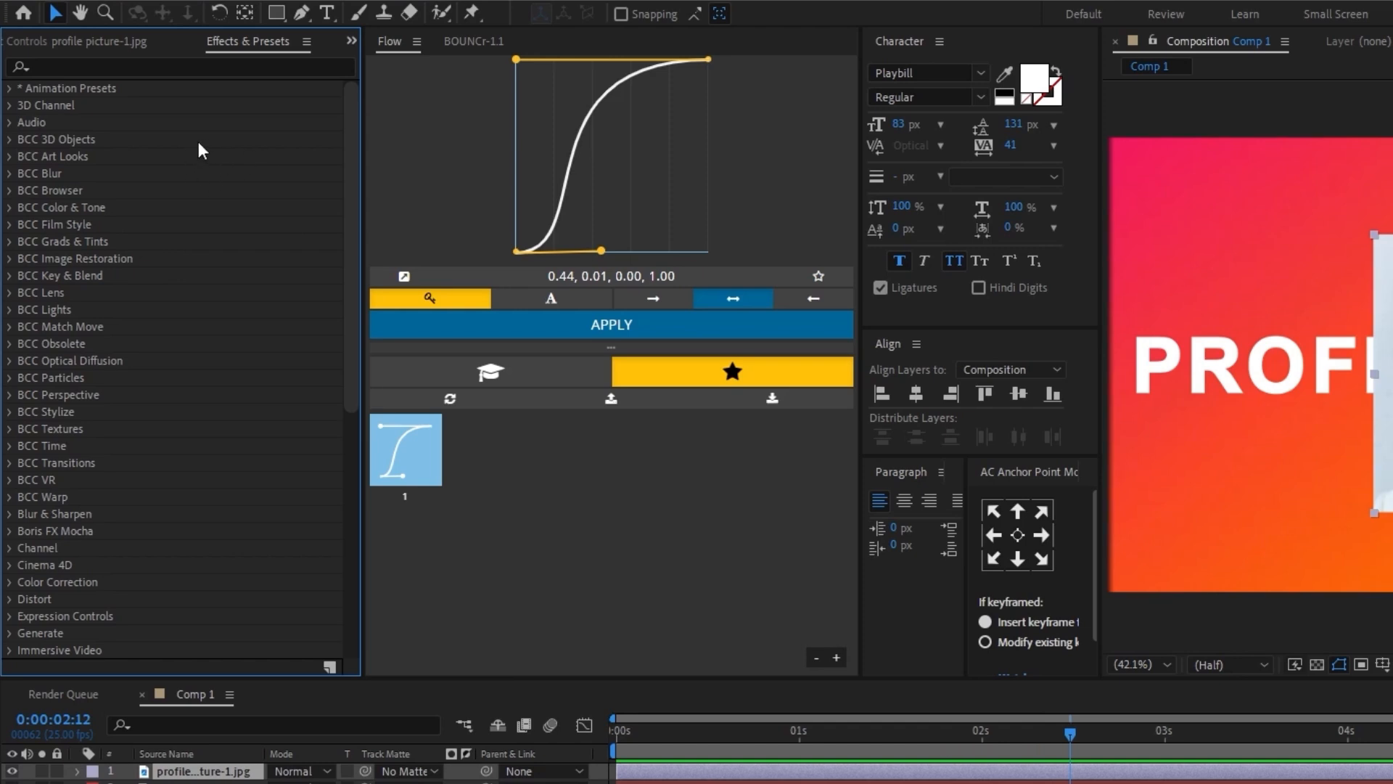
click(215, 66)
text(c)
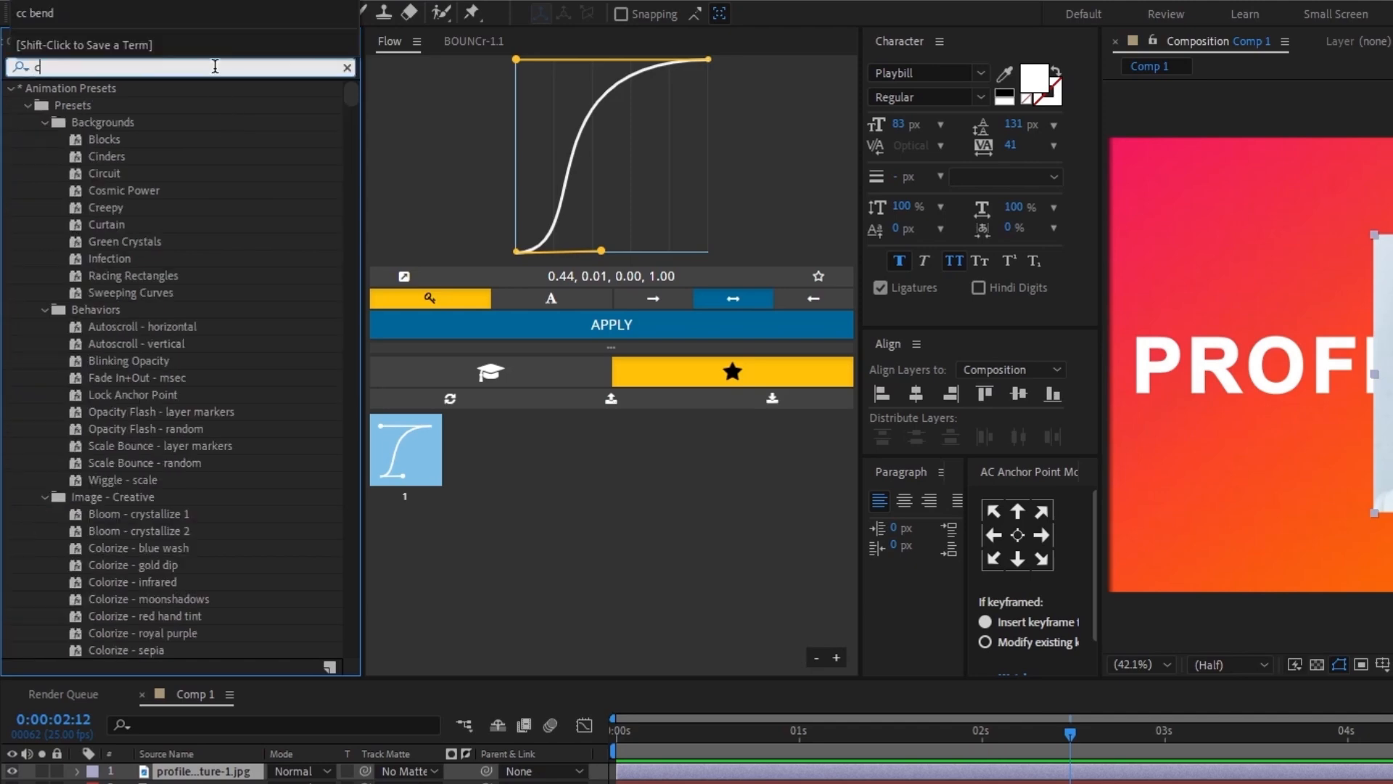
text(c ben)
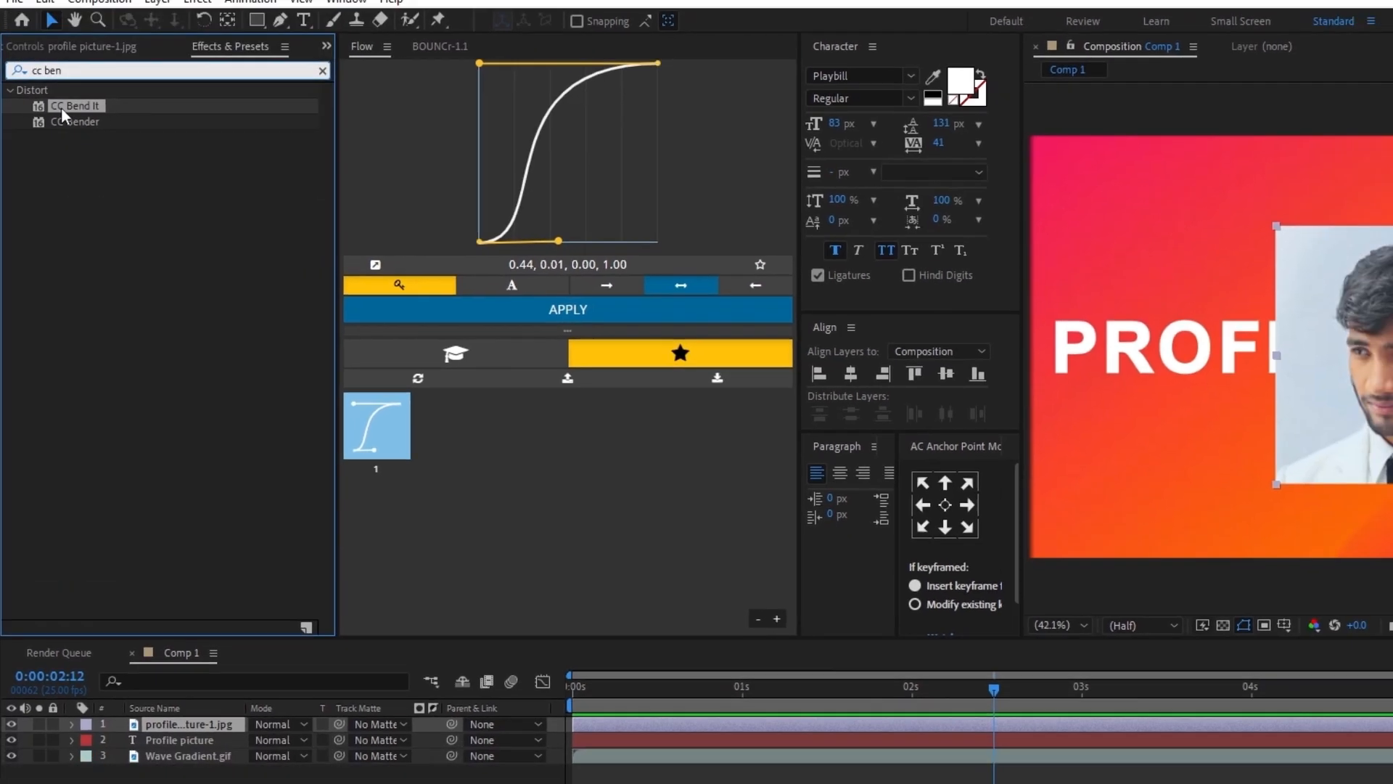
drag(68, 109, 1392, 293)
drag(1030, 250, 696, 593)
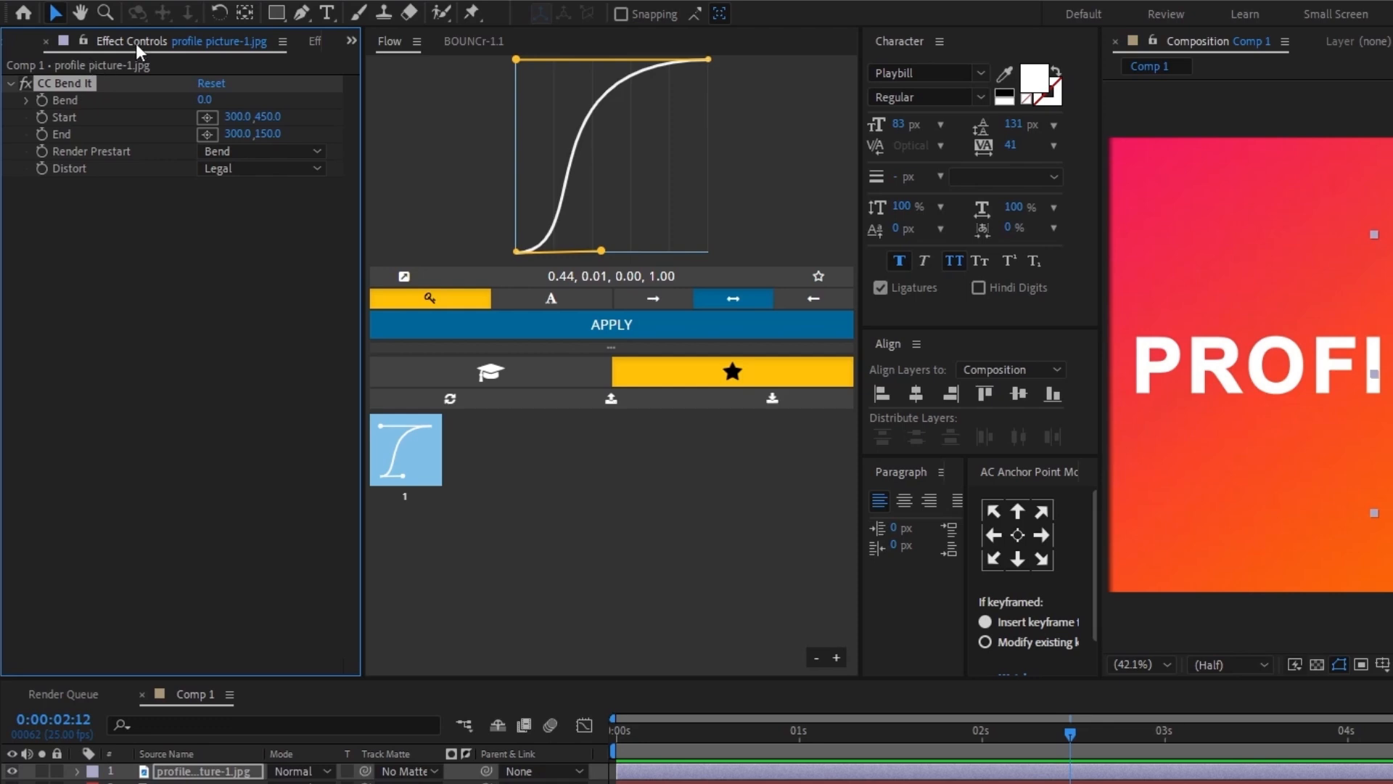
- Start keyframing CC Bend It's Bend on the profile picture layer at 0 seconds with a value of -10
click(21, 42)
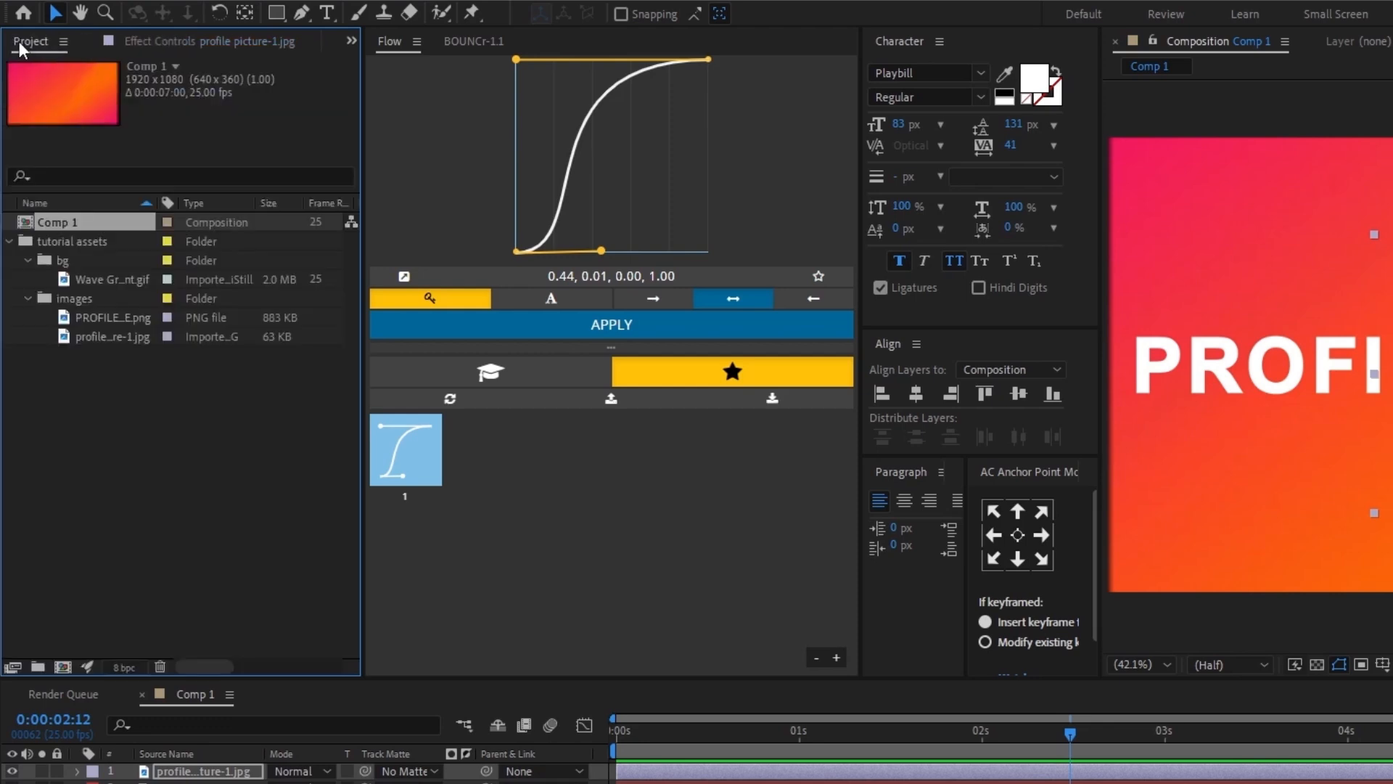
click(150, 42)
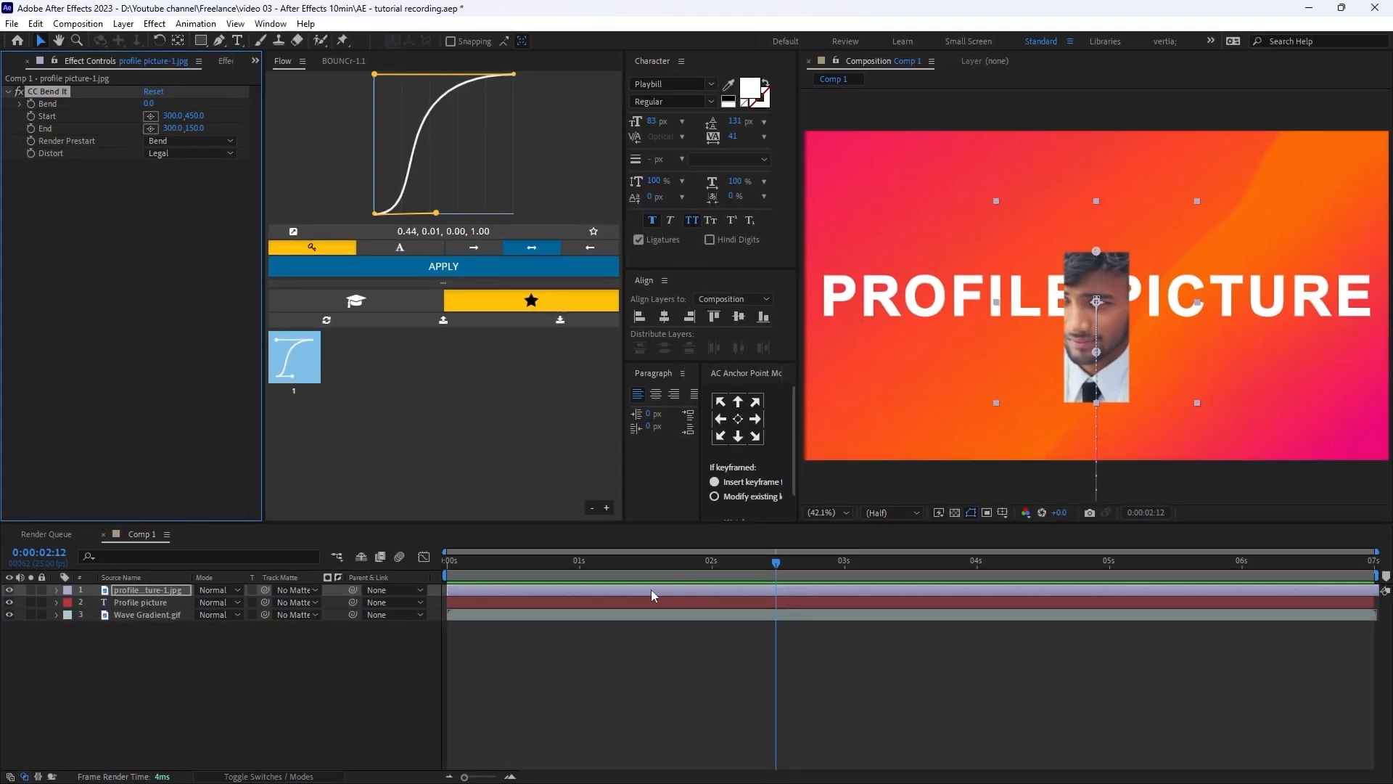
drag(685, 559, 449, 570)
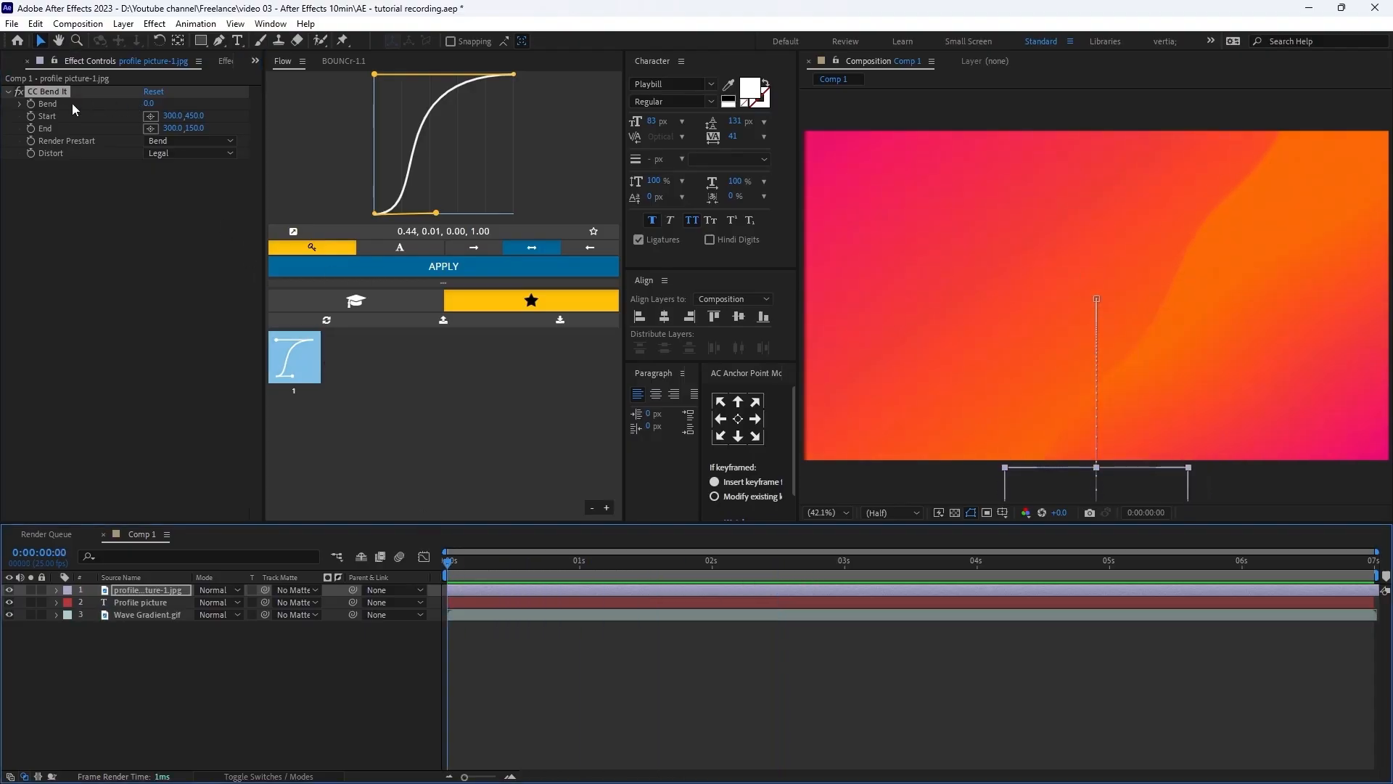
click(32, 104)
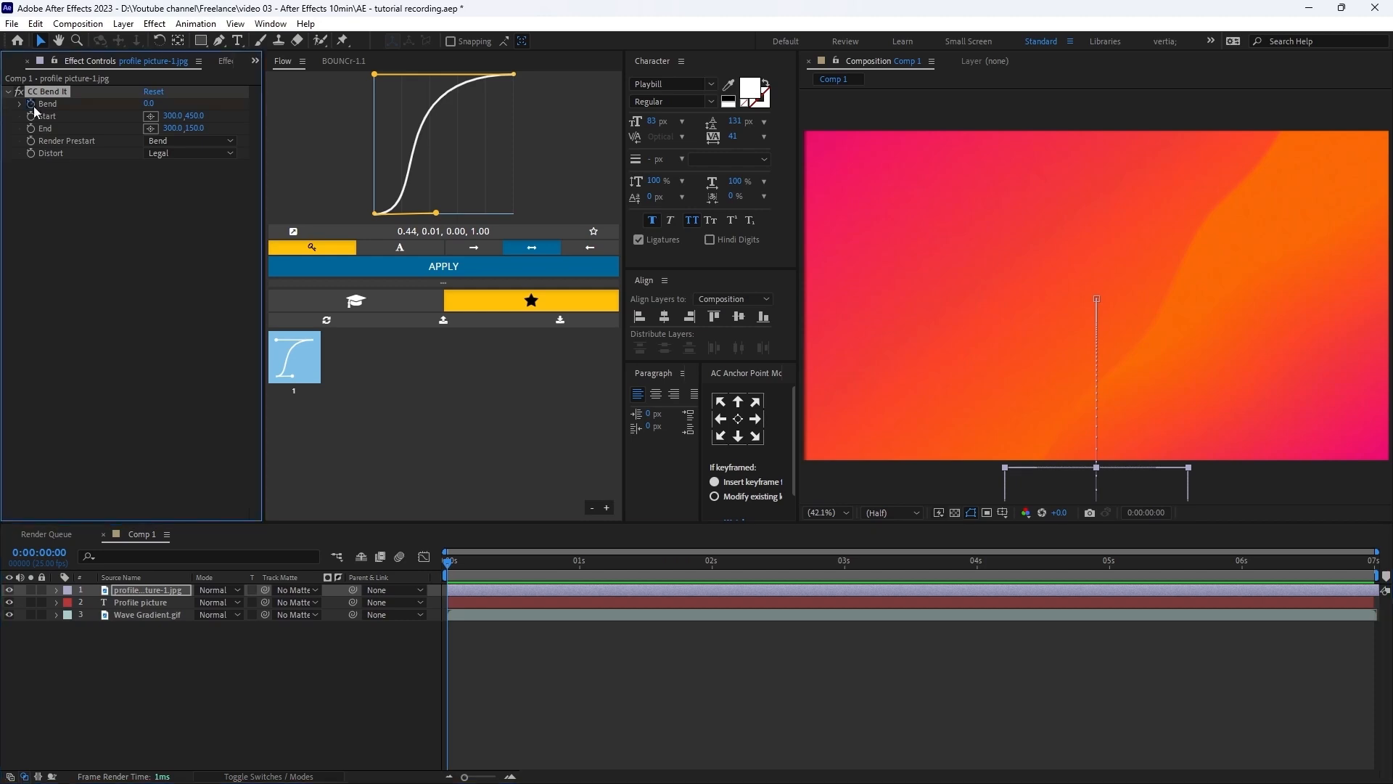
click(148, 101)
text(-10)
key(Return)
- Add a second Bend keyframe with a value of 10 at 3 seconds
drag(515, 578, 846, 579)
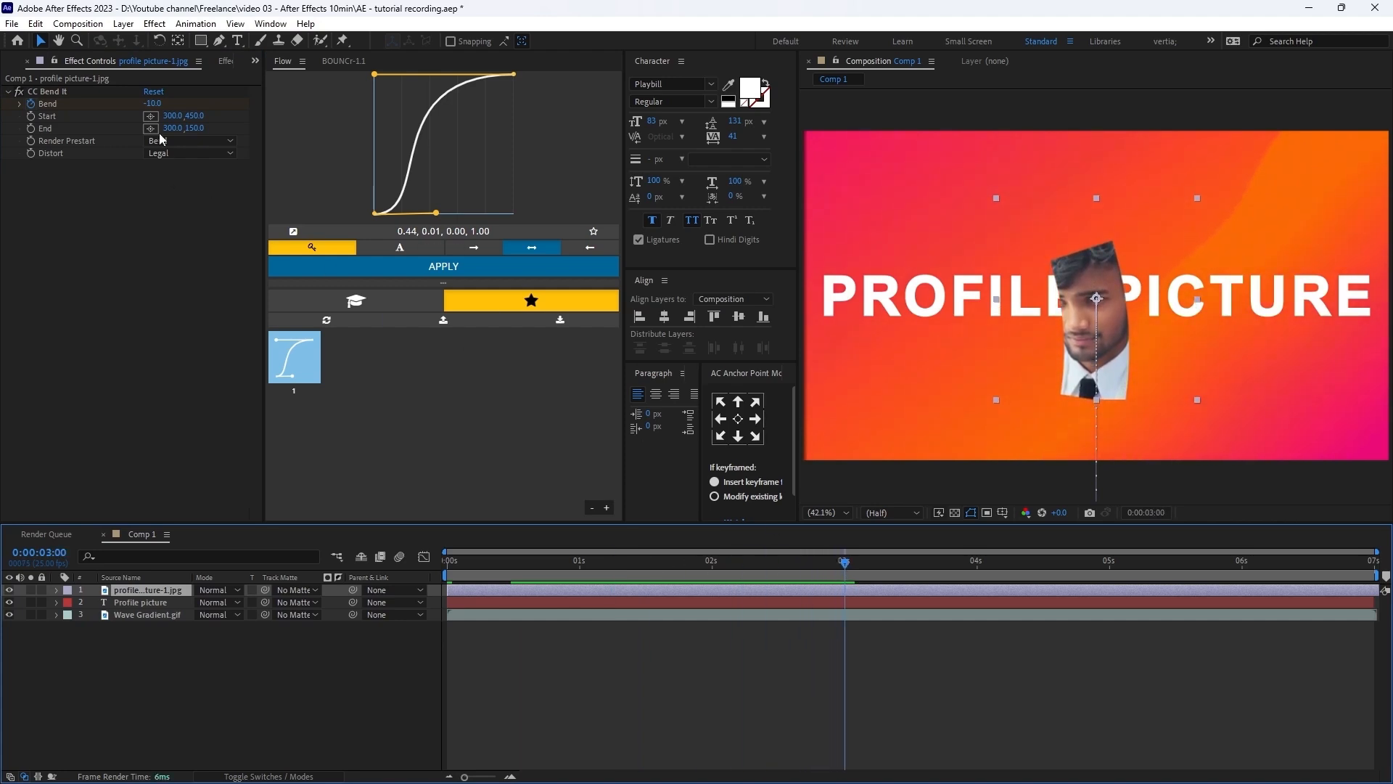
click(150, 103)
text(10)
key(Return)
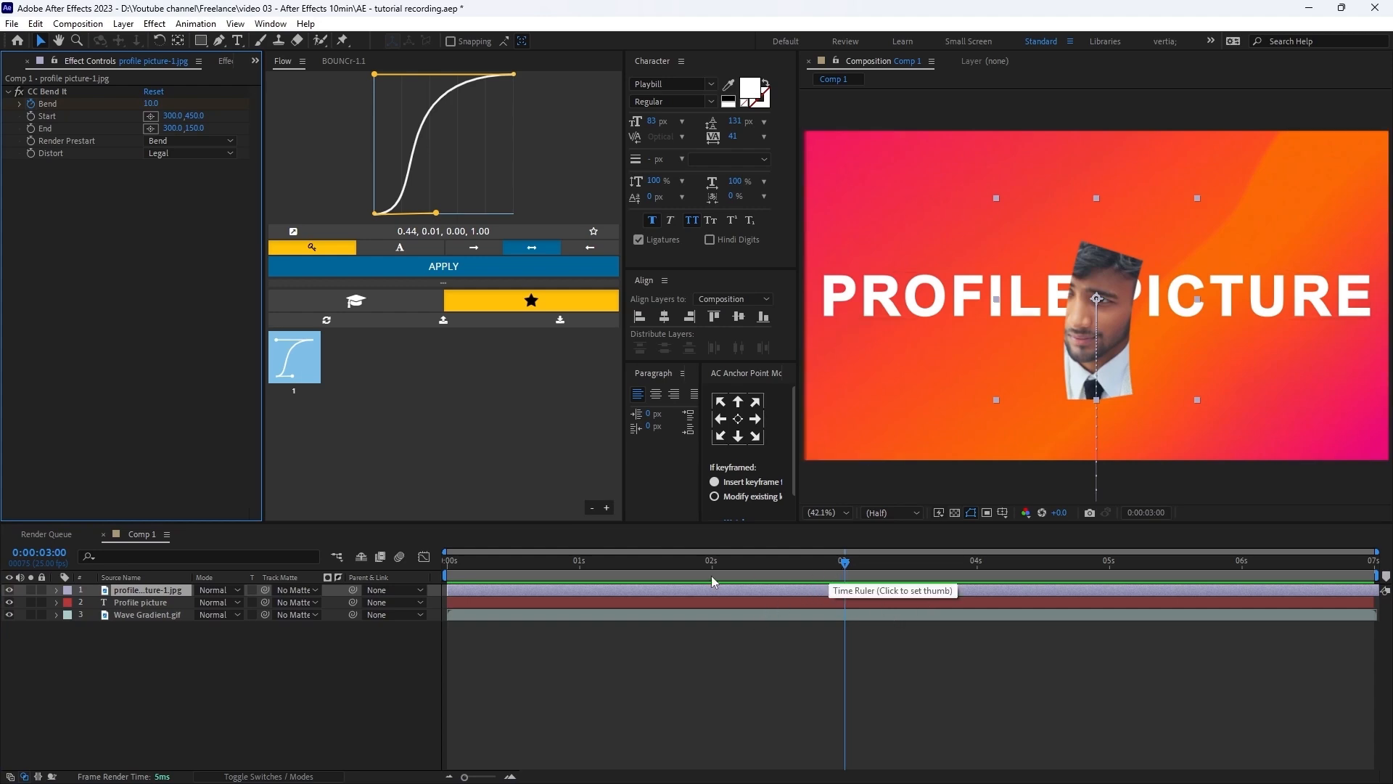
- Expand the profile picture layer's properties in an enlarged timeline, preview the bend animation from 0 seconds and stop at 4:09
ctrl+click(55, 589)
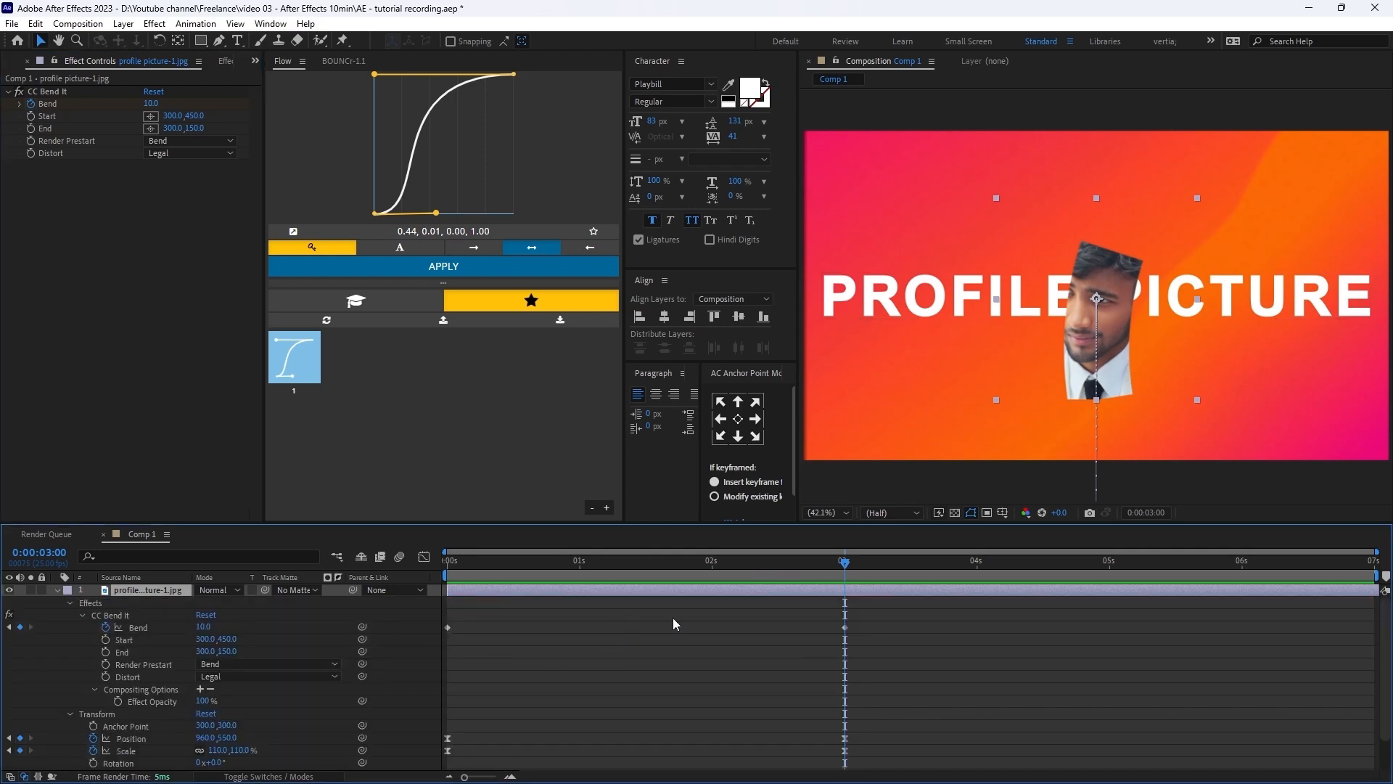
drag(708, 524, 708, 495)
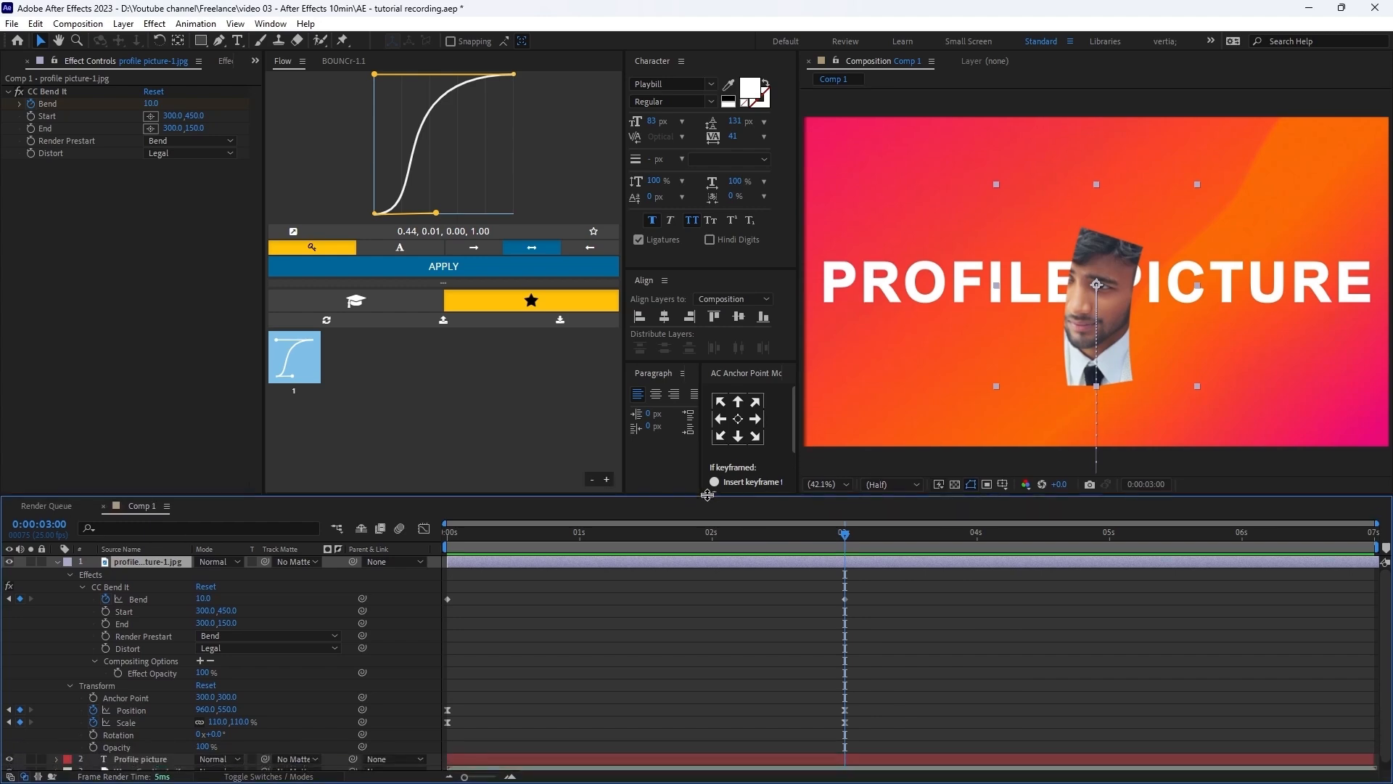
click(822, 542)
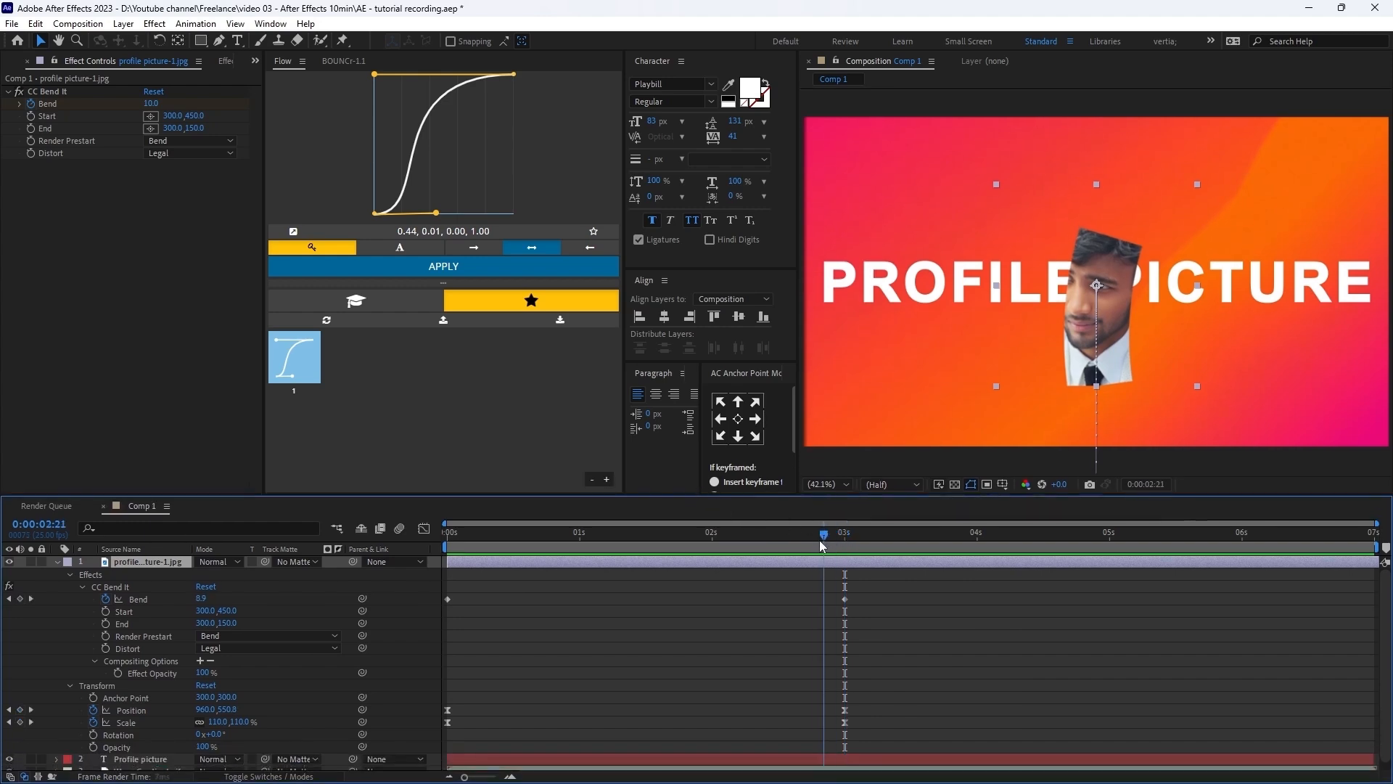
drag(820, 545, 437, 563)
key(space)
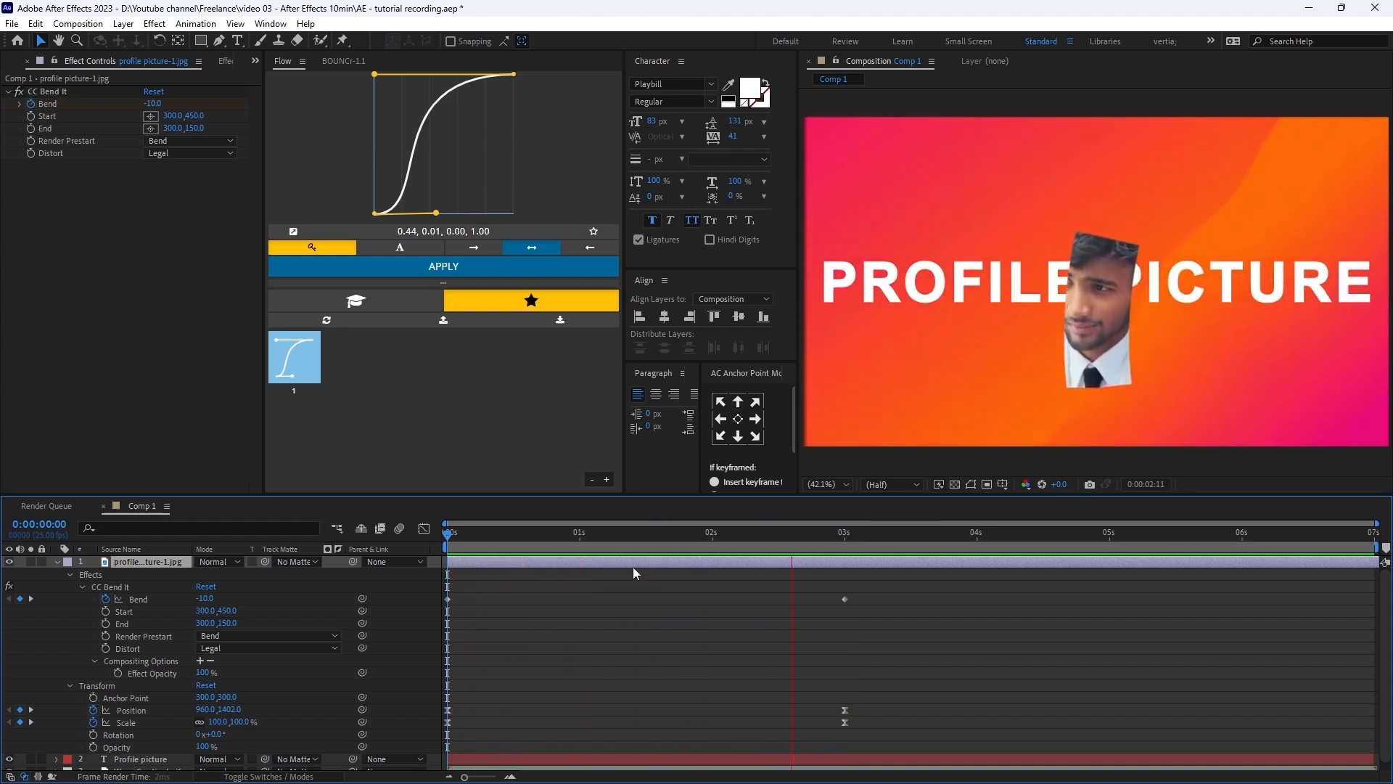
key(space)
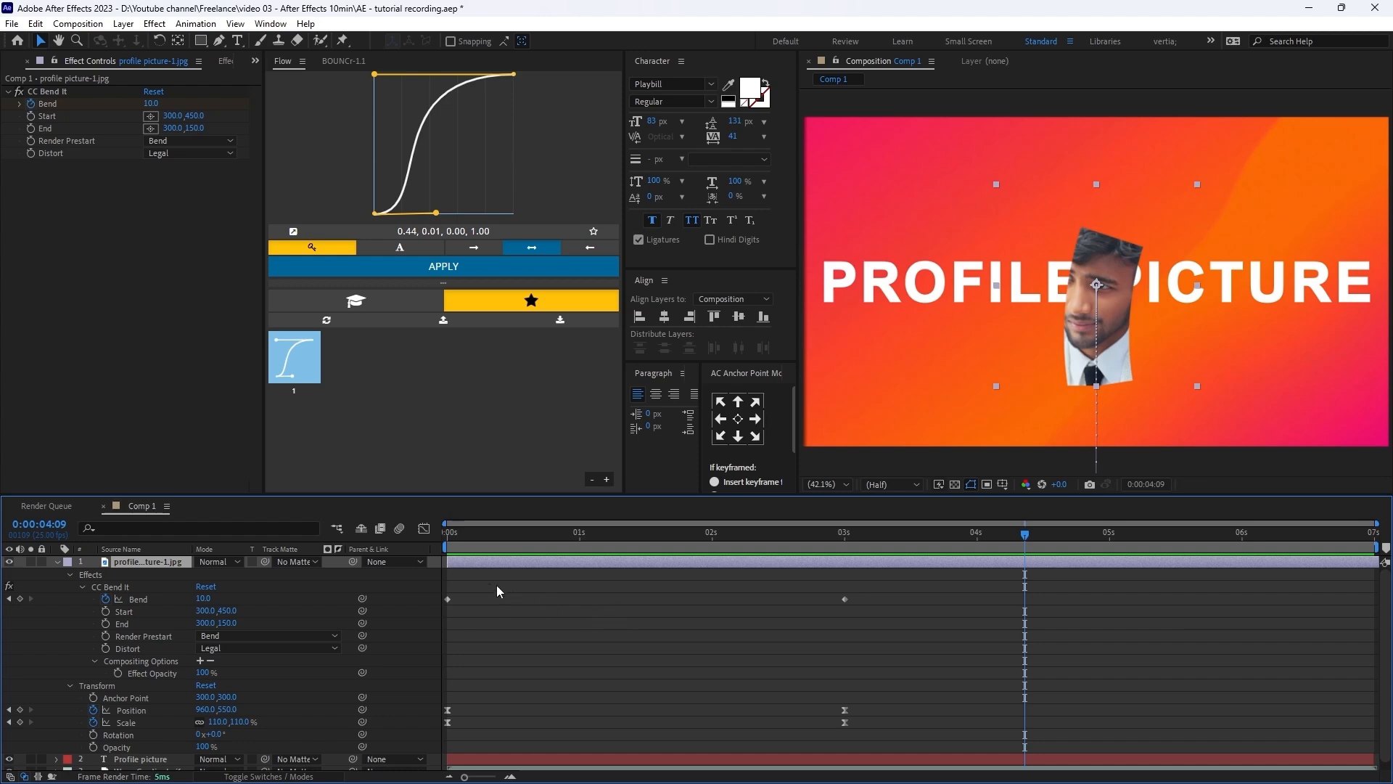
- Pre-compose the profile picture, title text and Wave Gradient layers into a new composition named pfp
key(u)
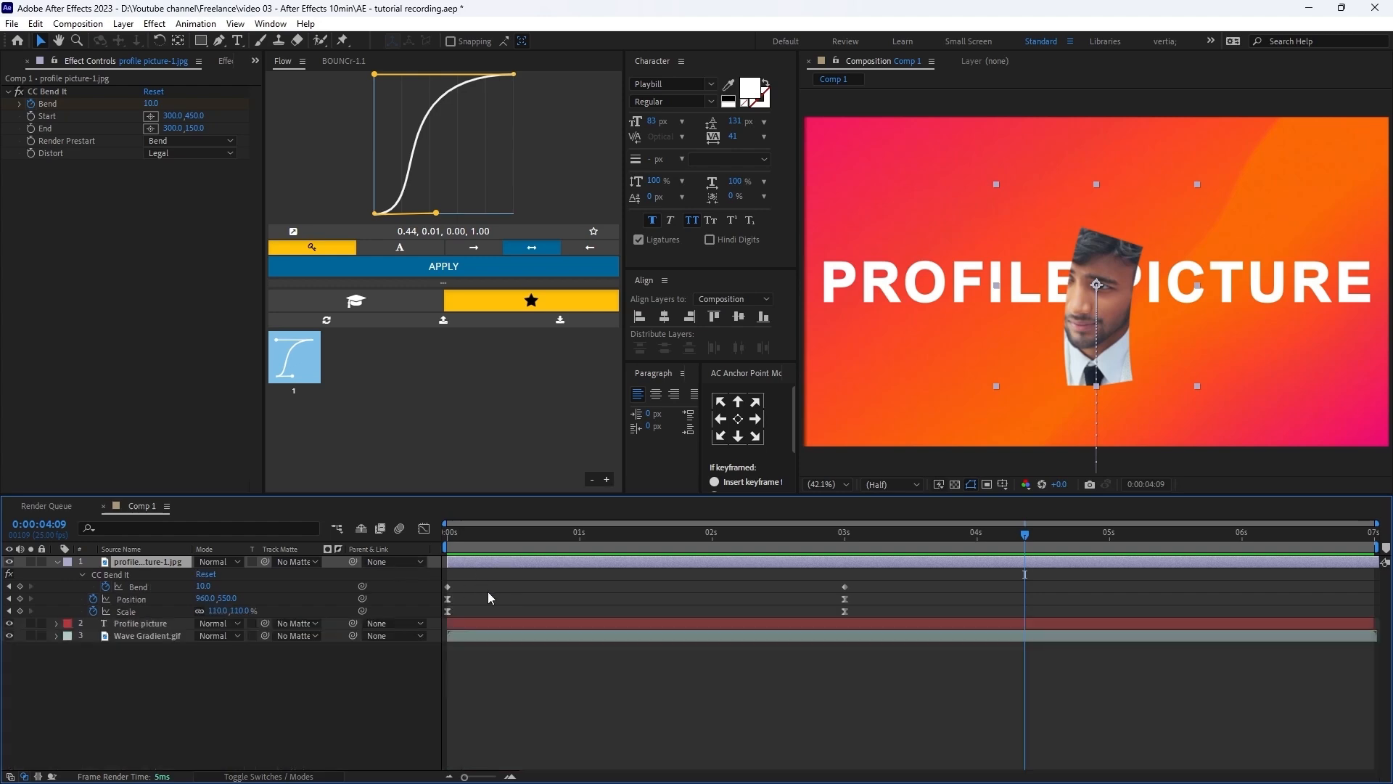
click(490, 591)
key(u)
drag(198, 619, 134, 555)
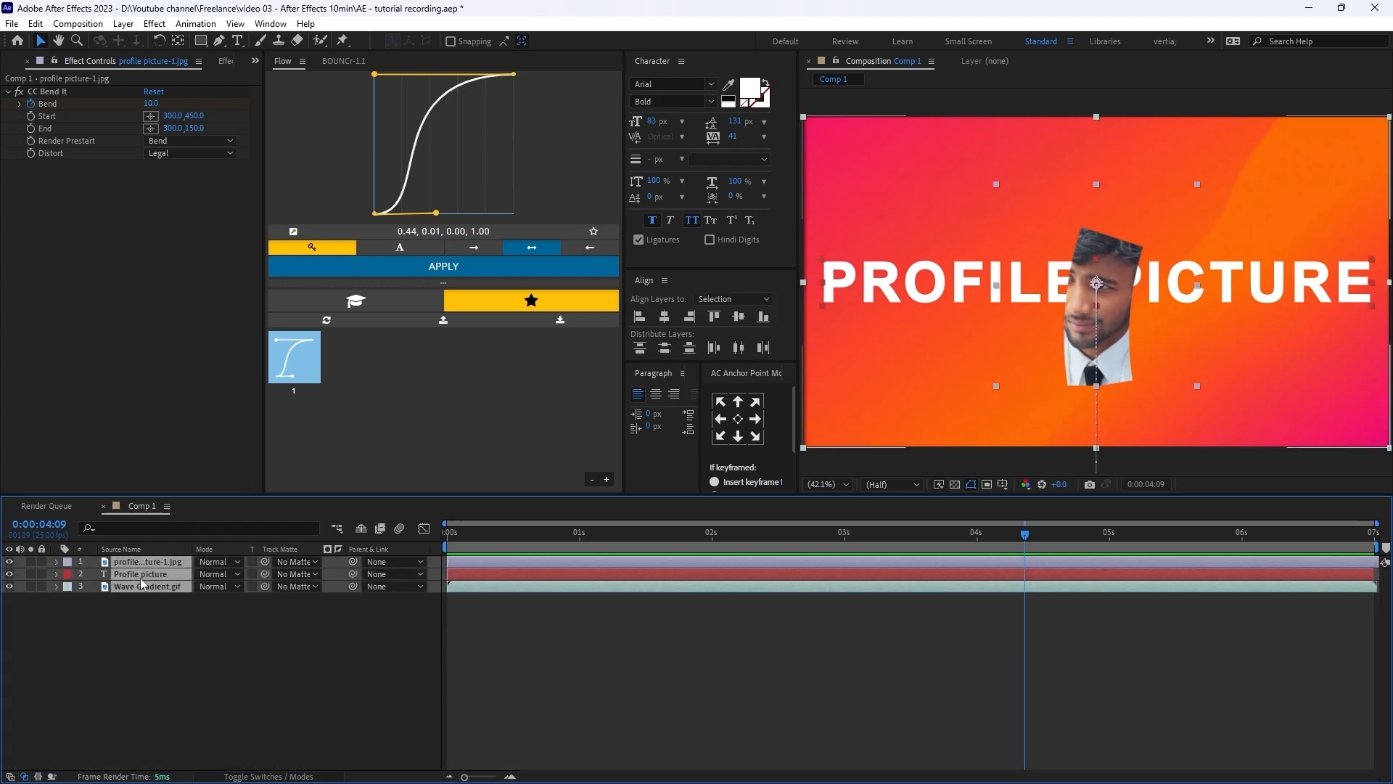
click(241, 626)
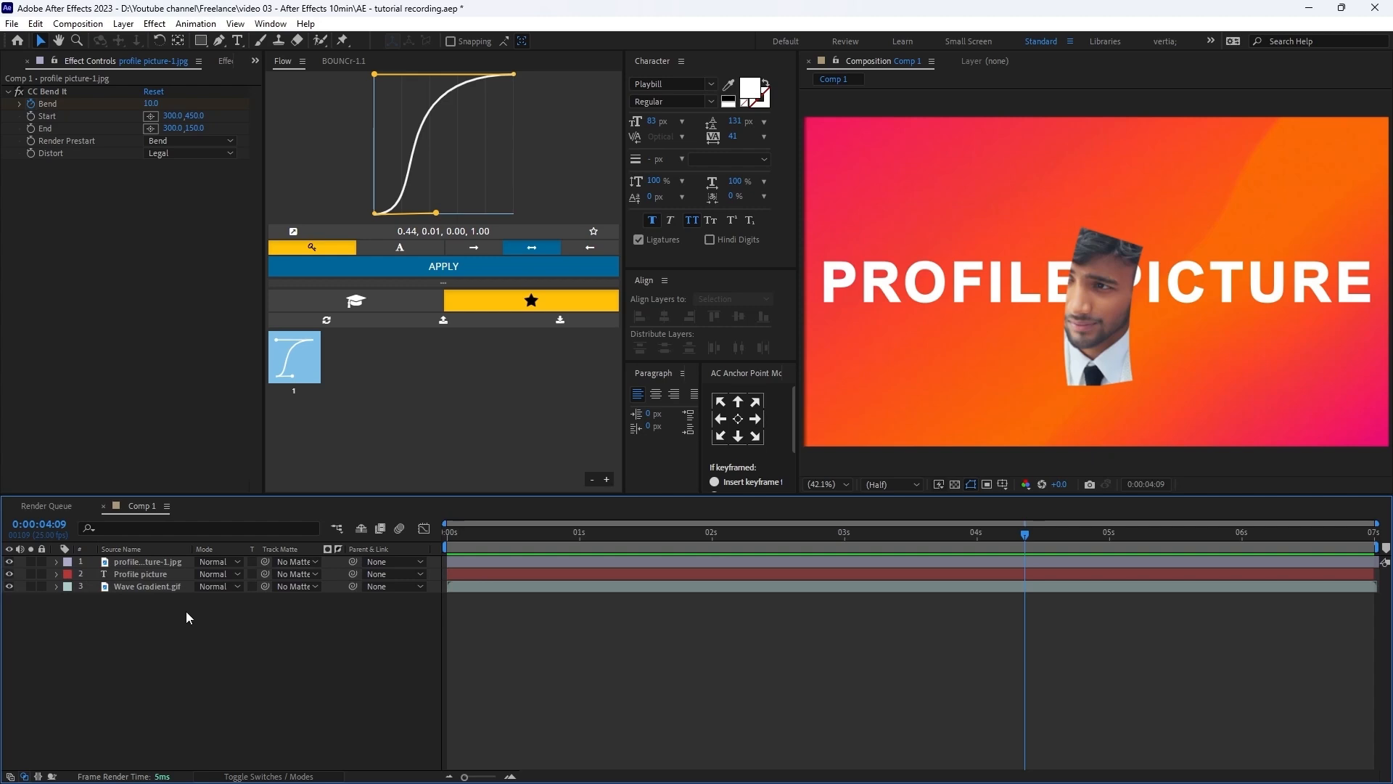
click(164, 589)
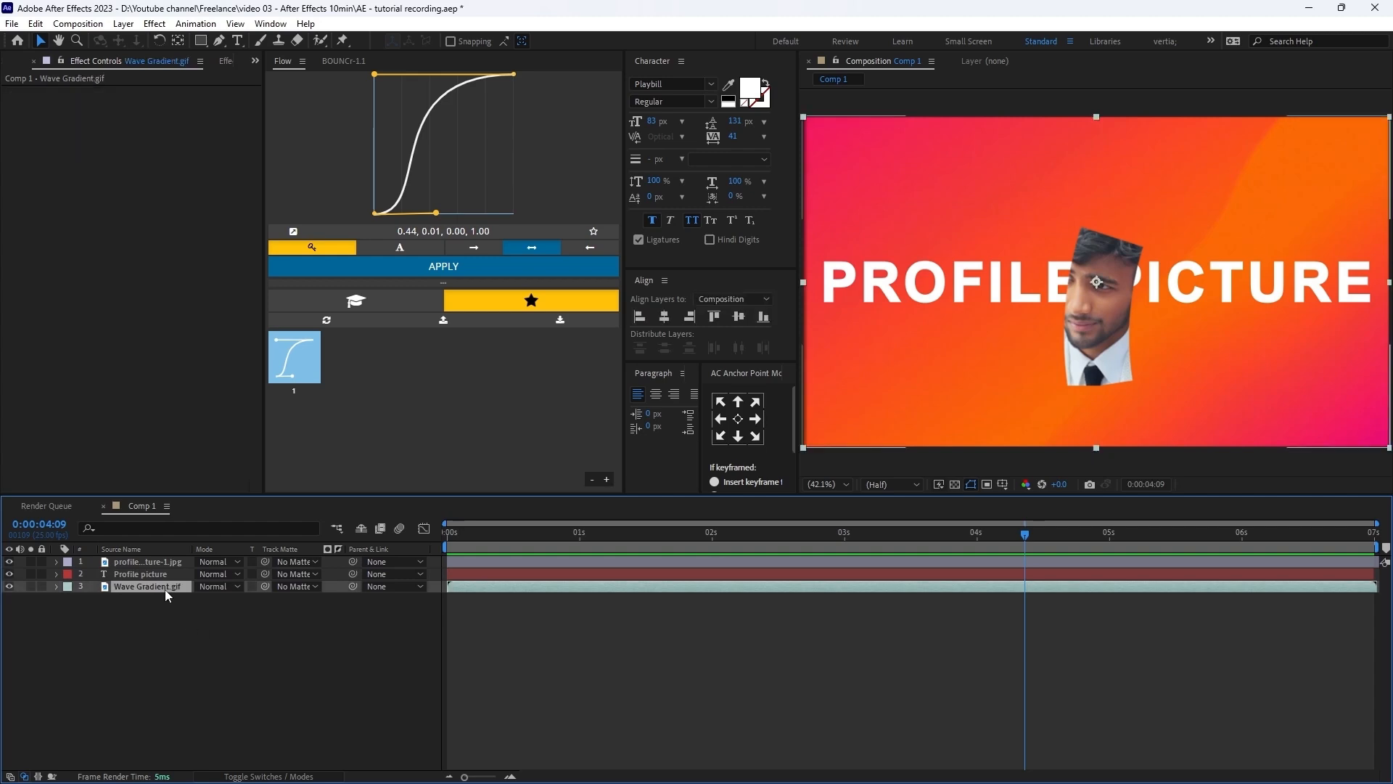
shift+click(158, 561)
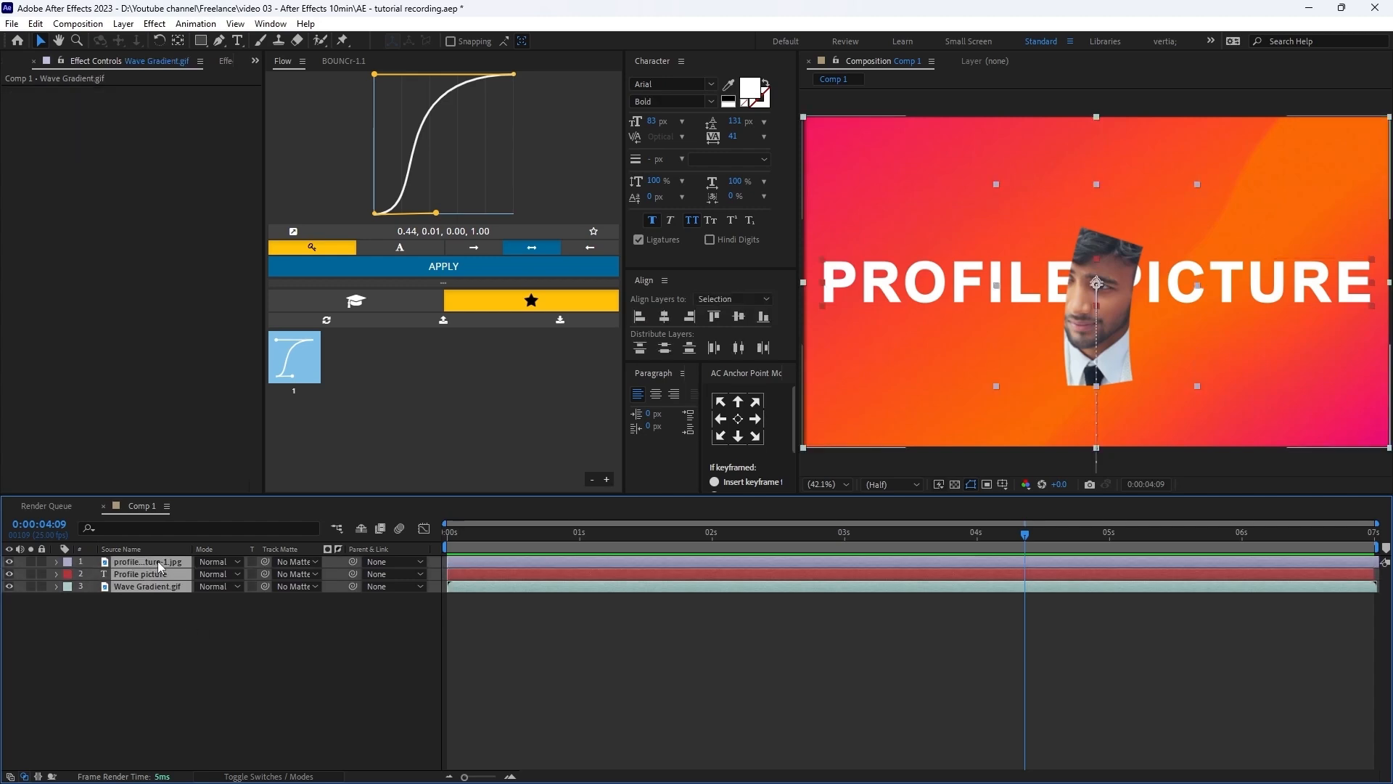
right_click(158, 562)
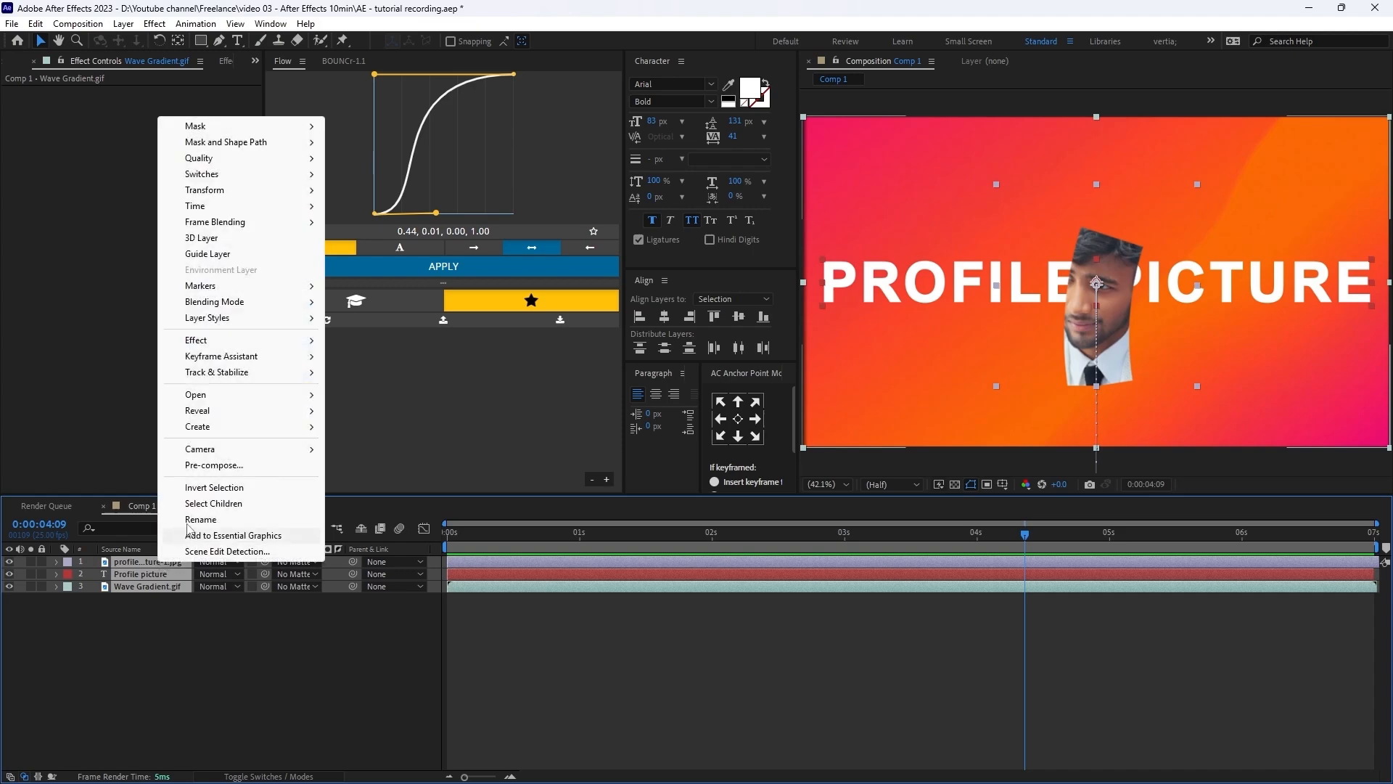
click(210, 465)
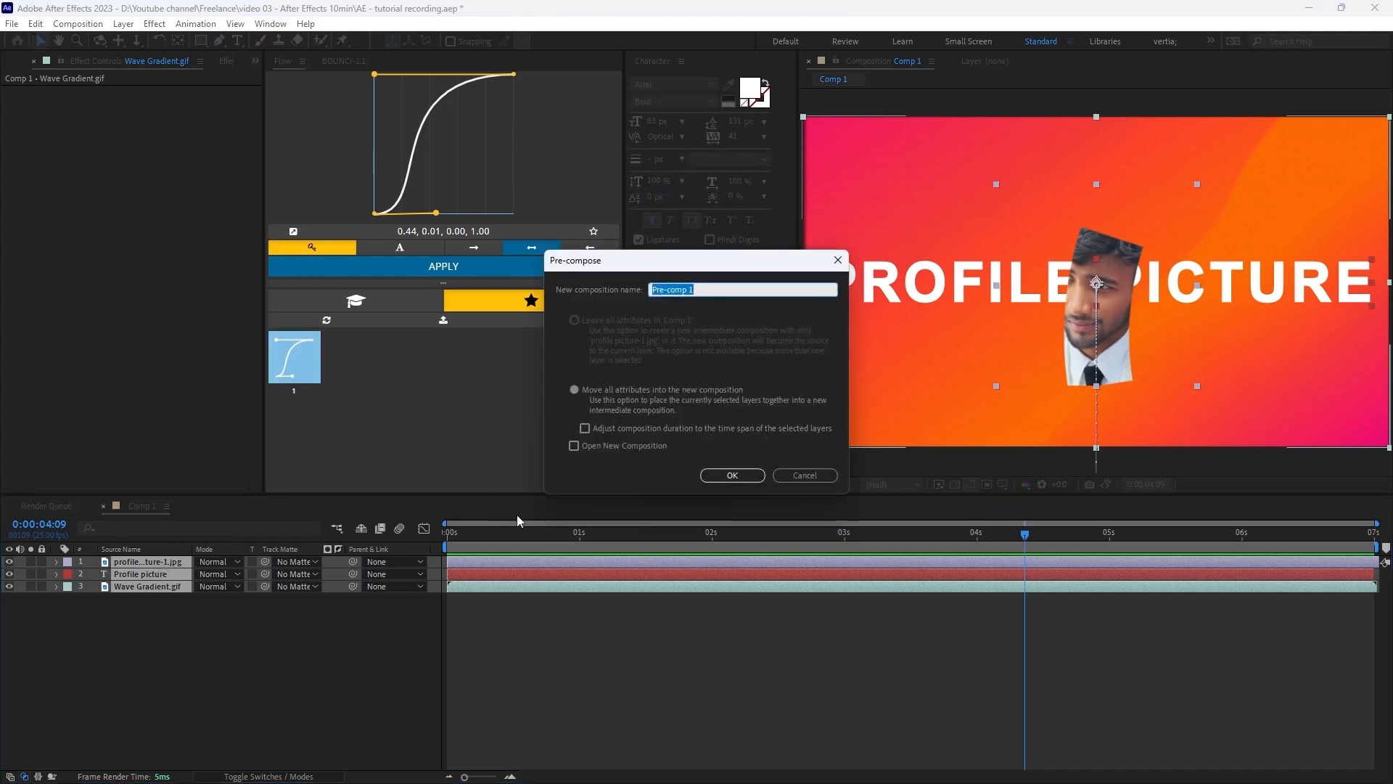
text(pfp)
click(746, 475)
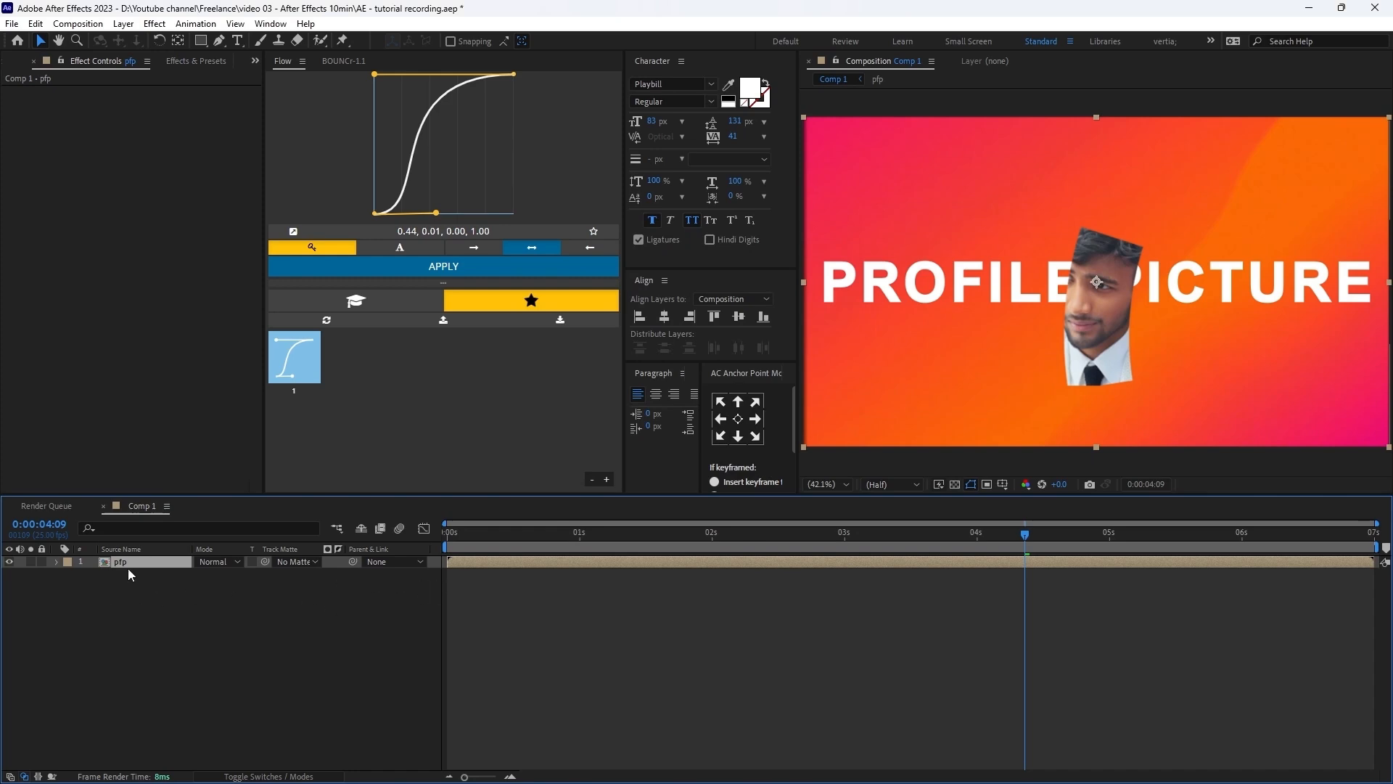
- Duplicate the pfp layer and scale the upper copy down to 69%
key(ctrl+d)
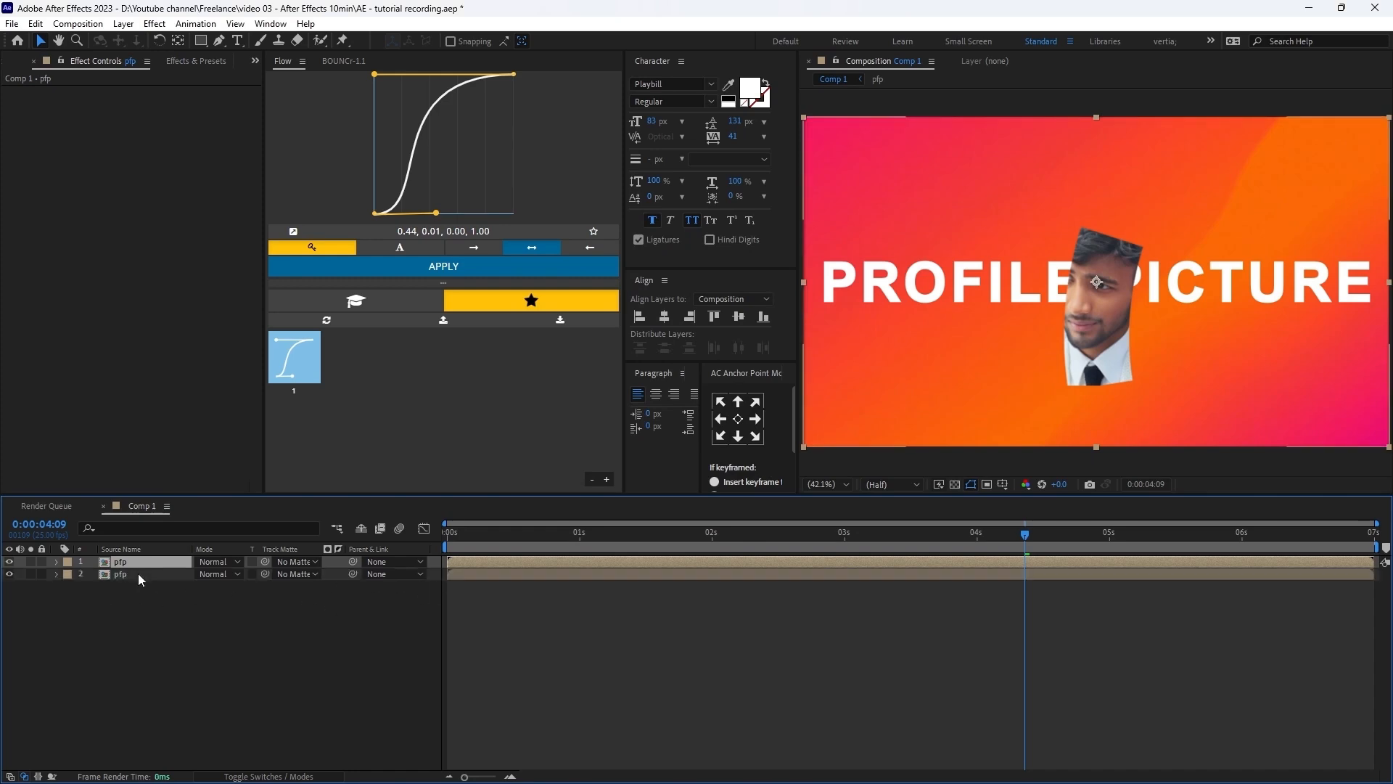
key(s)
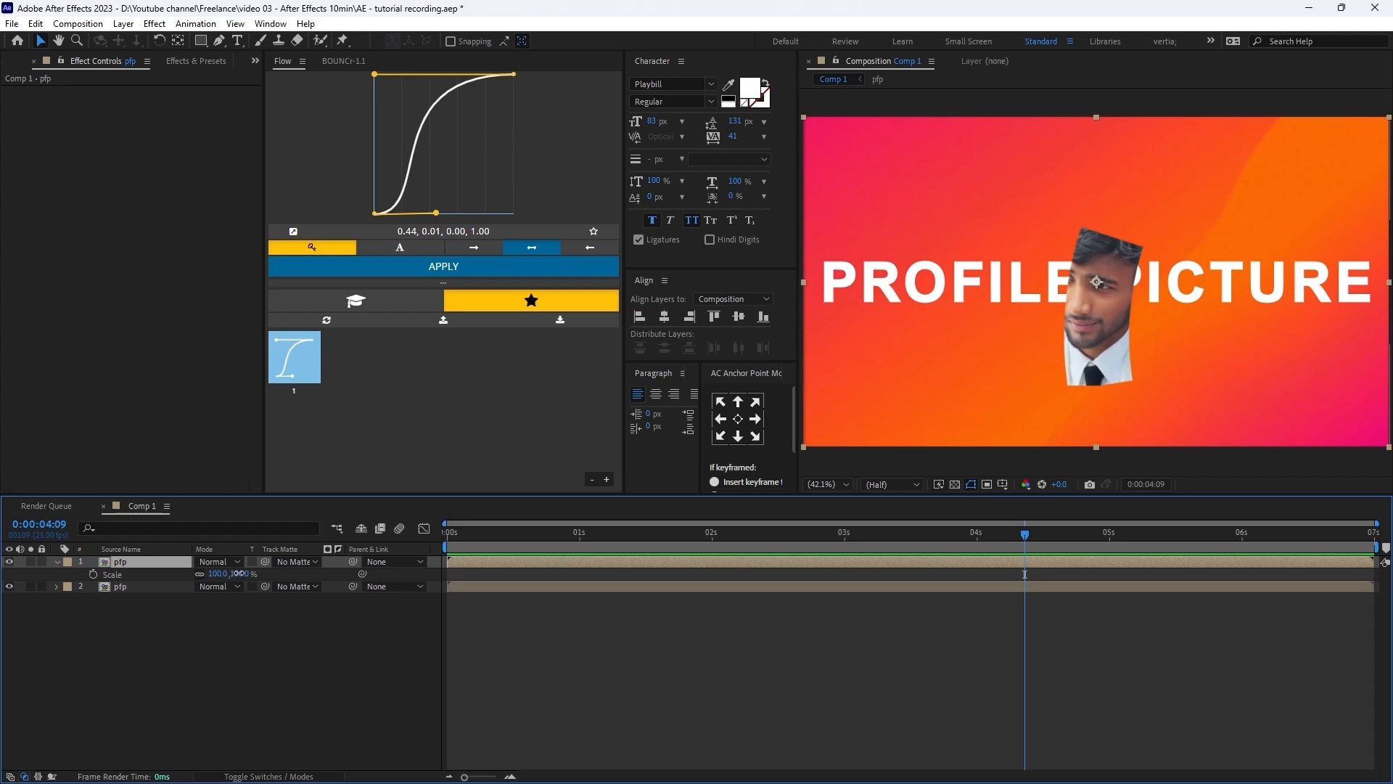
drag(241, 574, 230, 590)
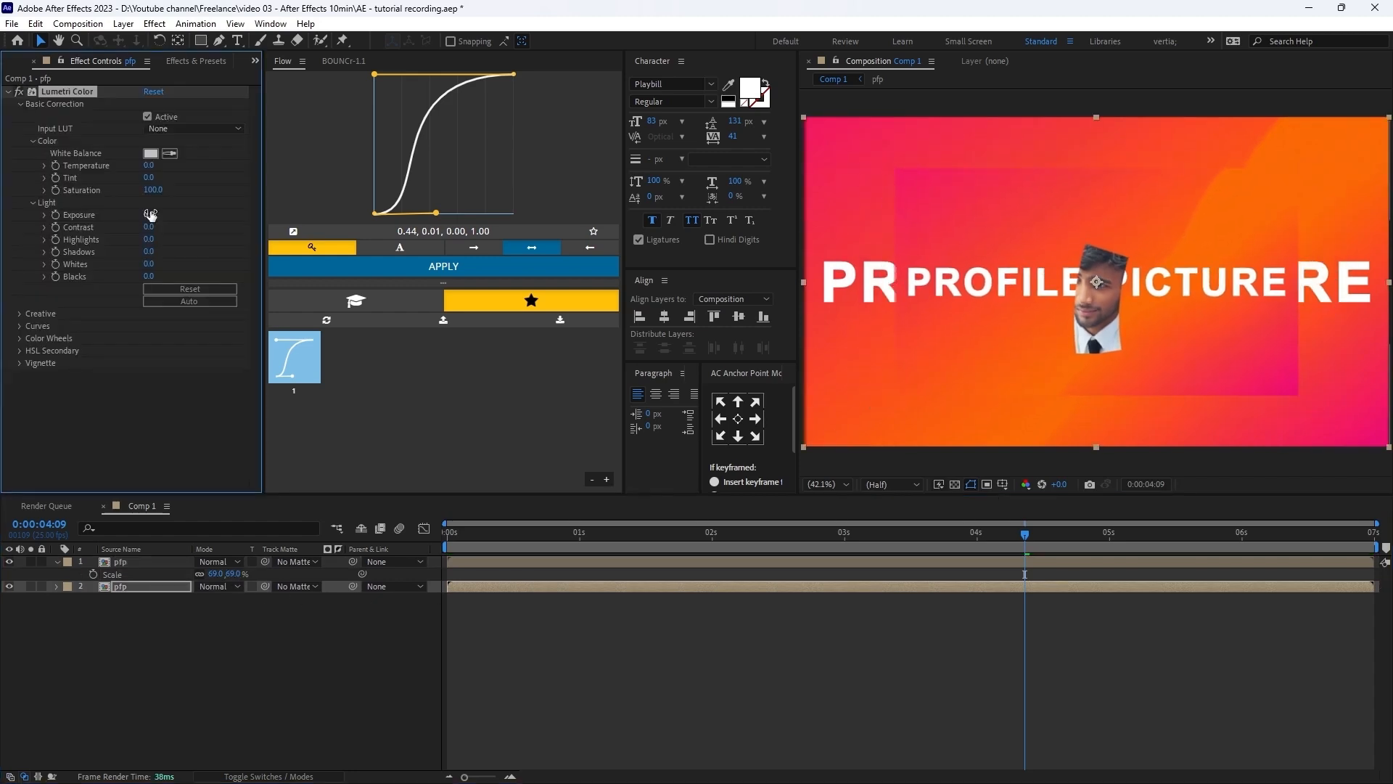
- Darken the lower pfp layer by setting its Lumetri Color exposure to -2.1
drag(150, 215, 141, 217)
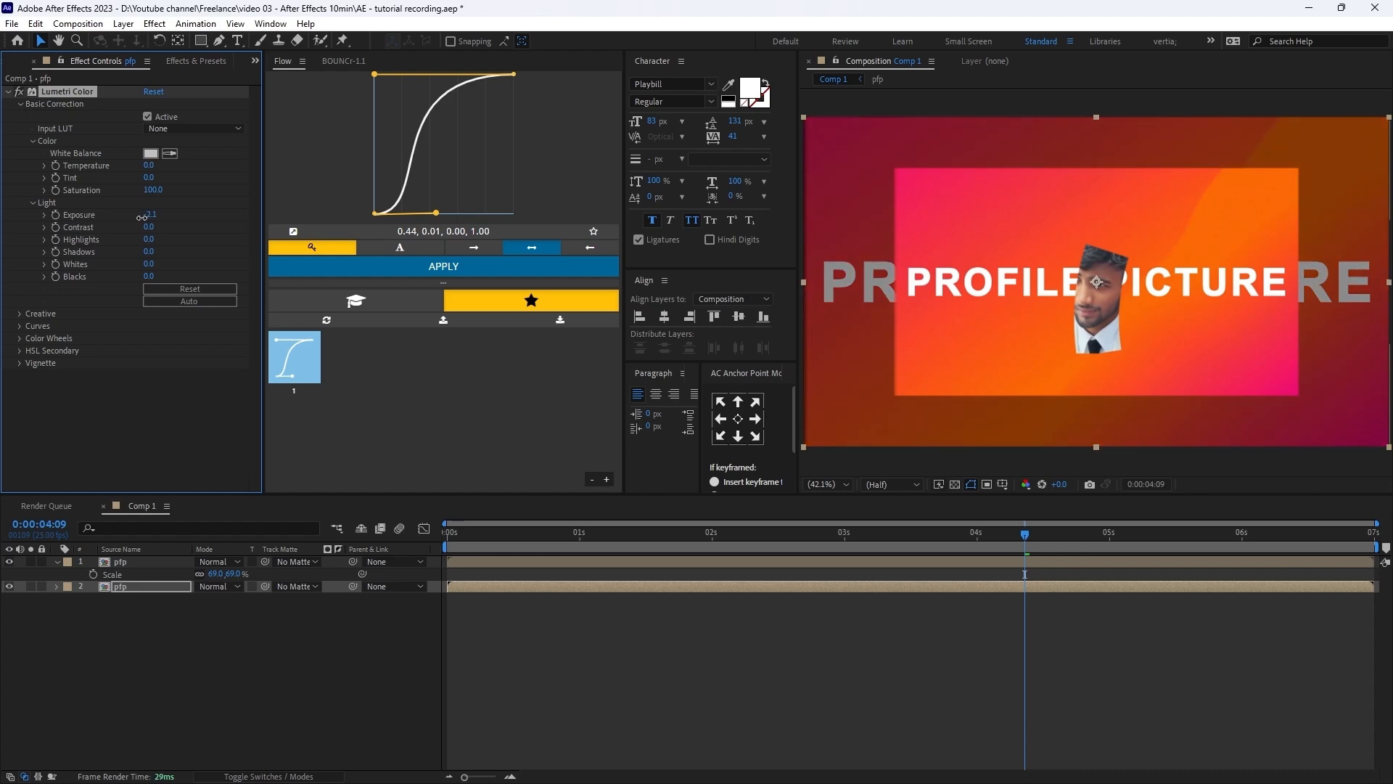
click(635, 634)
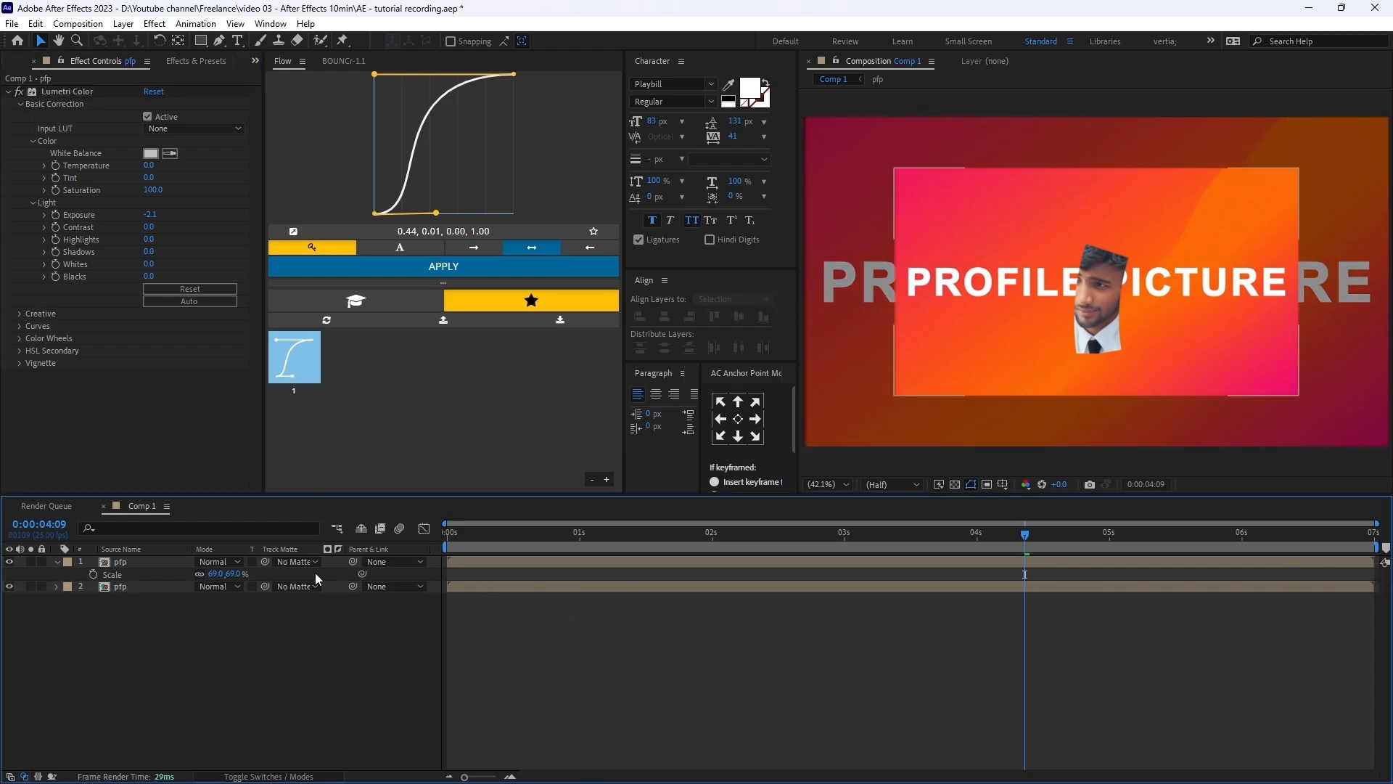
- Delete the Profile picture text layer inside the pfp composition and return to Comp 1
double_click(144, 585)
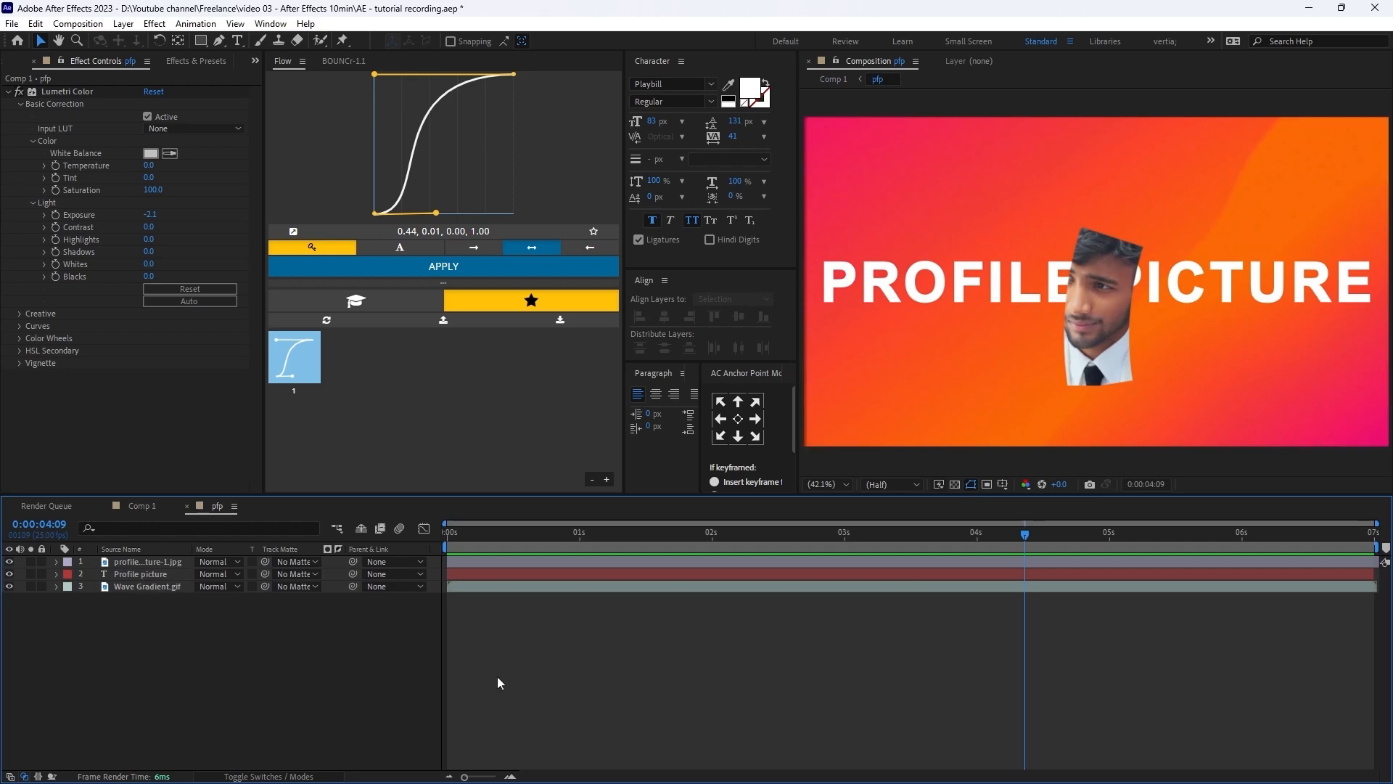
click(475, 573)
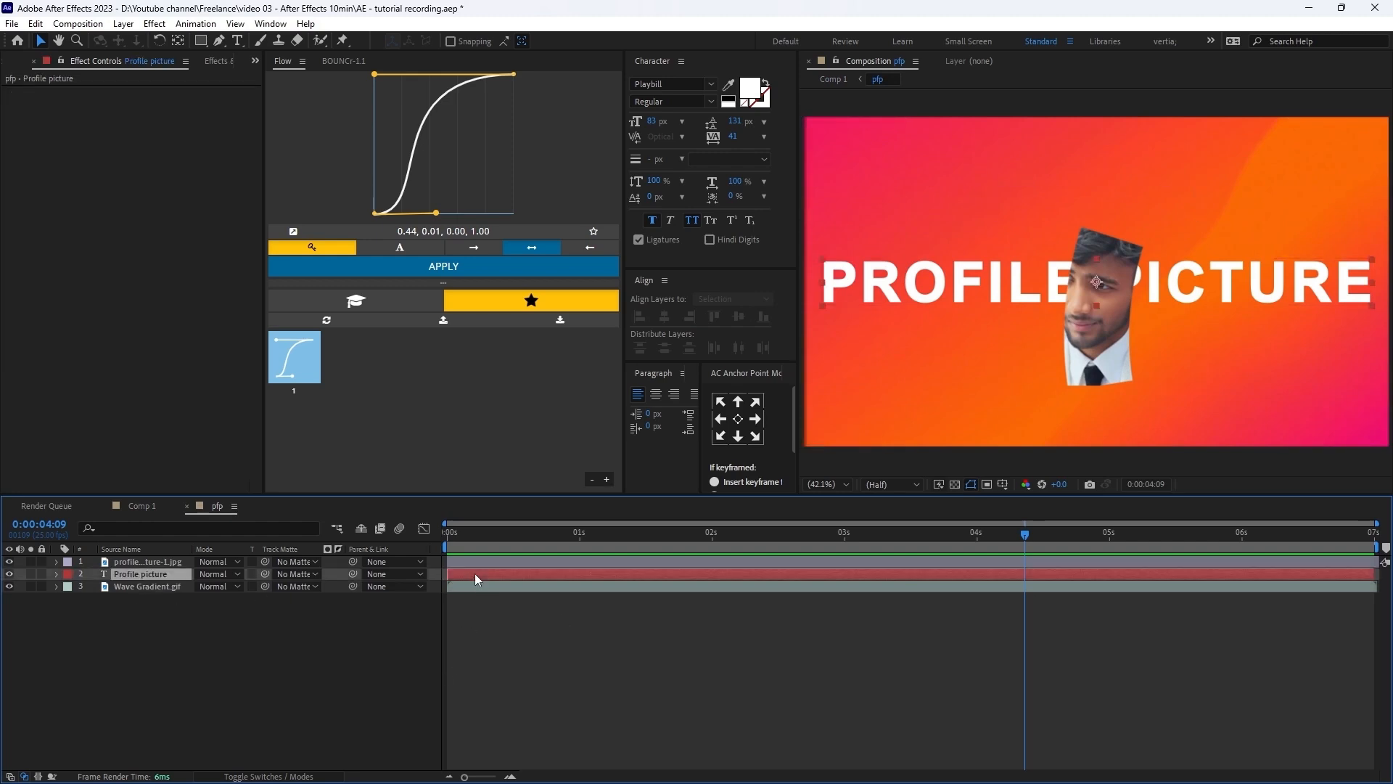
key(Delete)
click(156, 508)
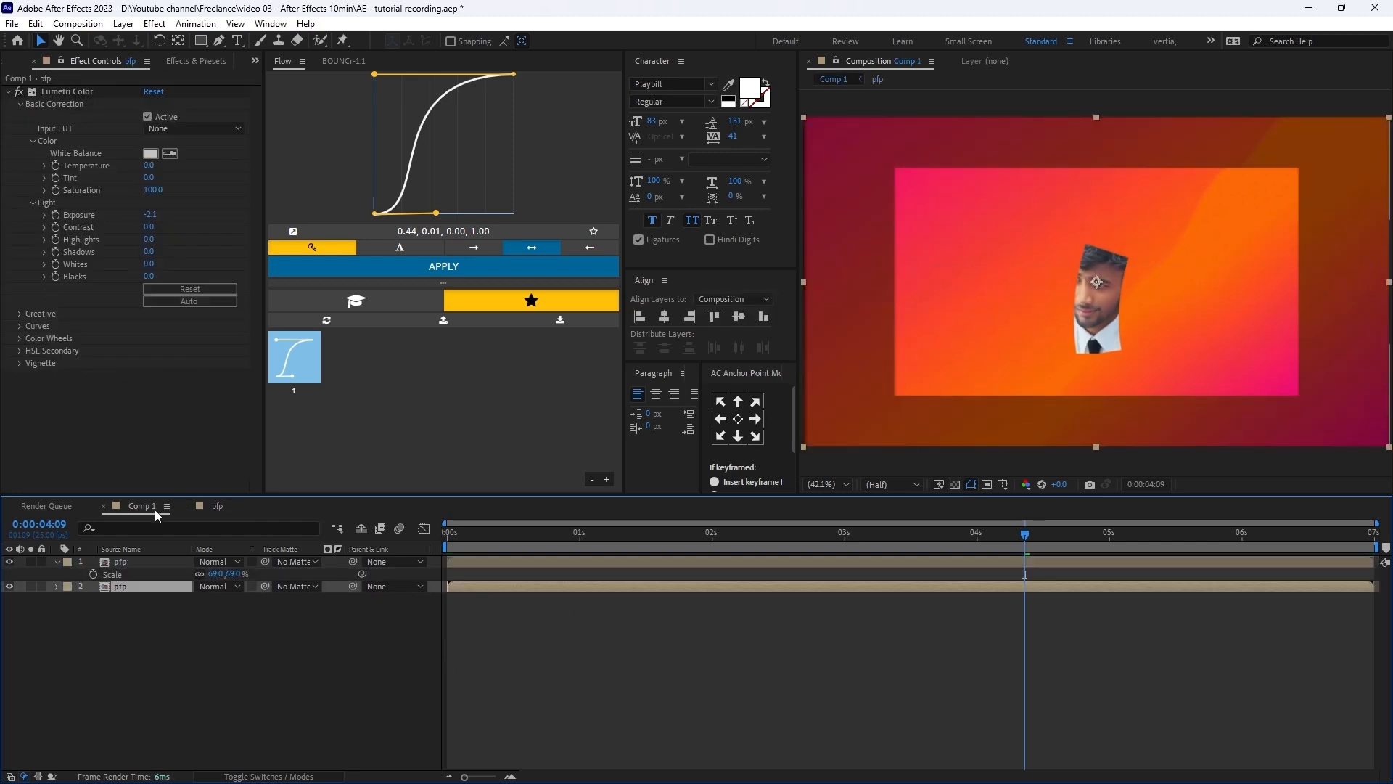
key(s)
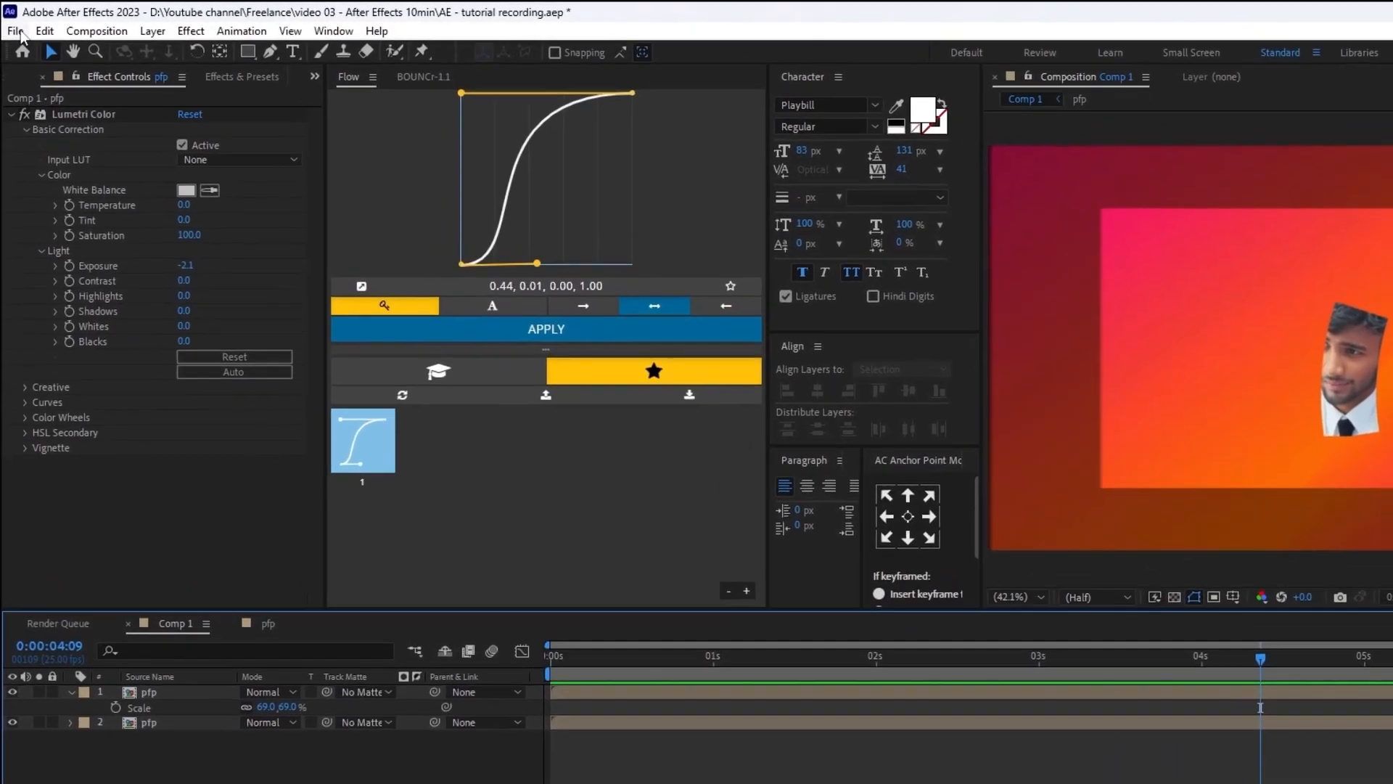
- Add Comp 1 to the render queue
click(15, 24)
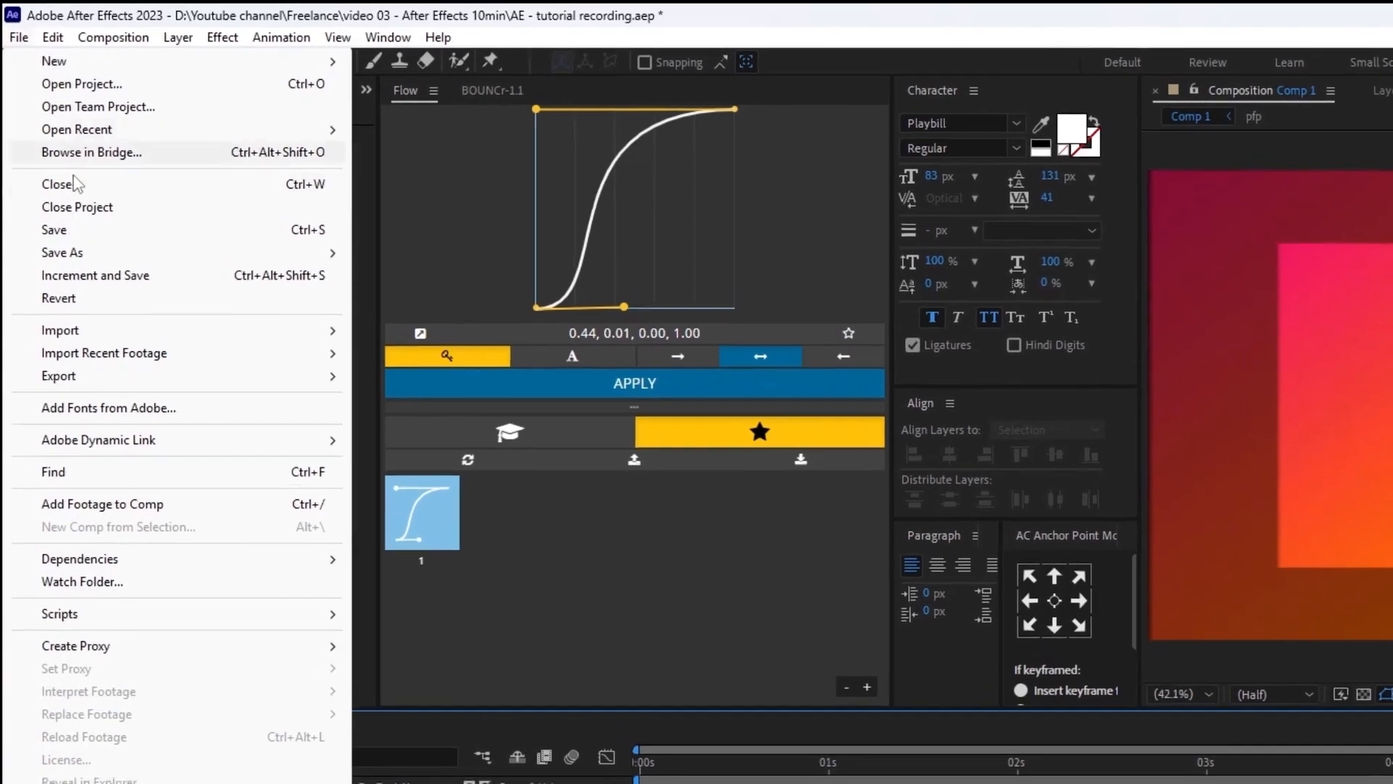
mouse_move(98, 358)
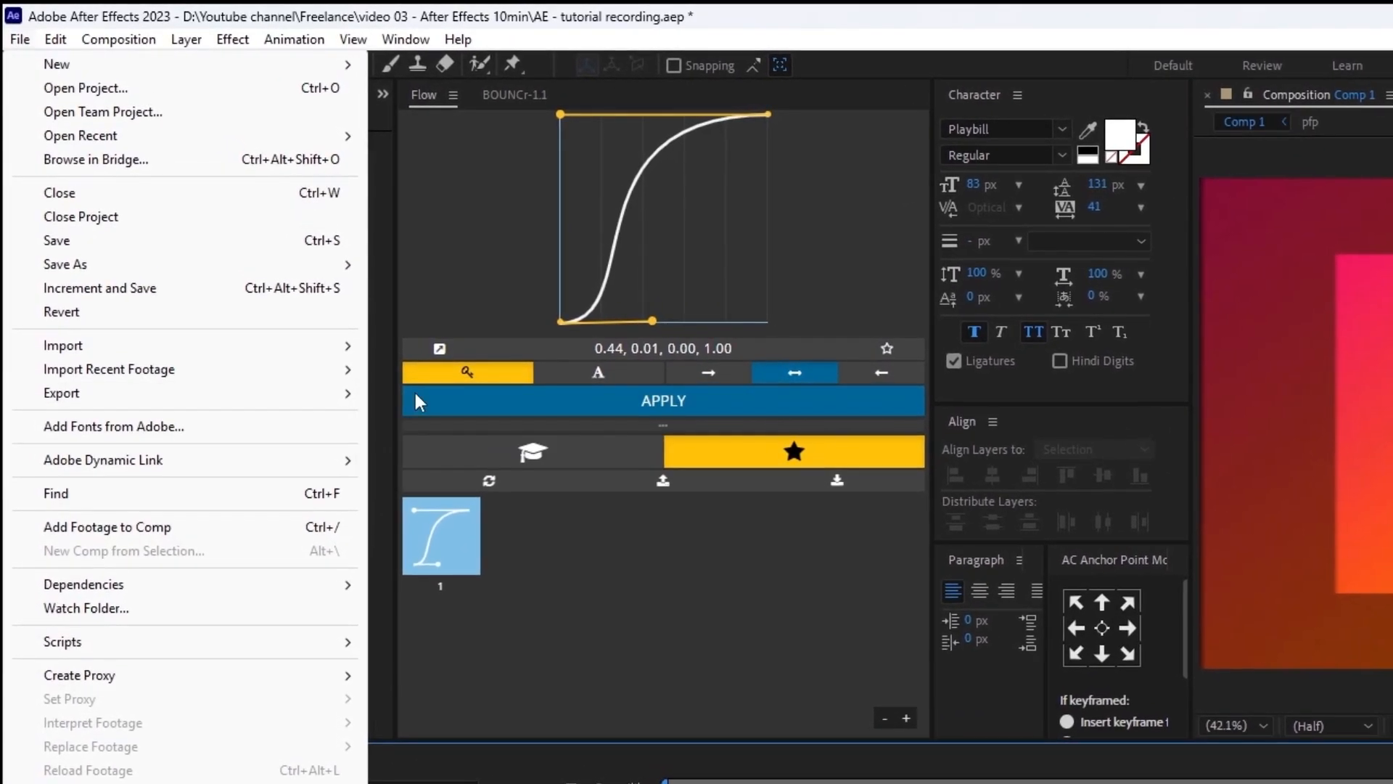
mouse_move(304, 392)
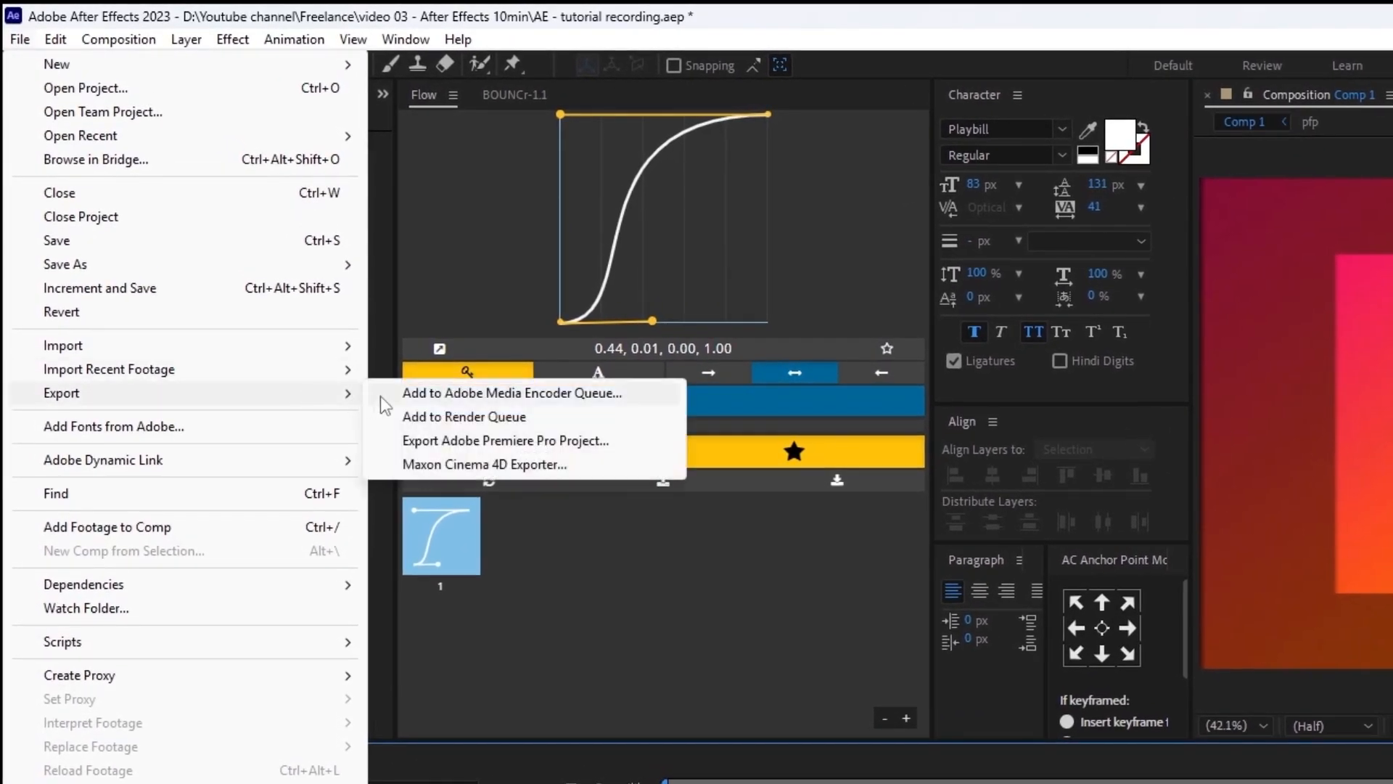
click(461, 418)
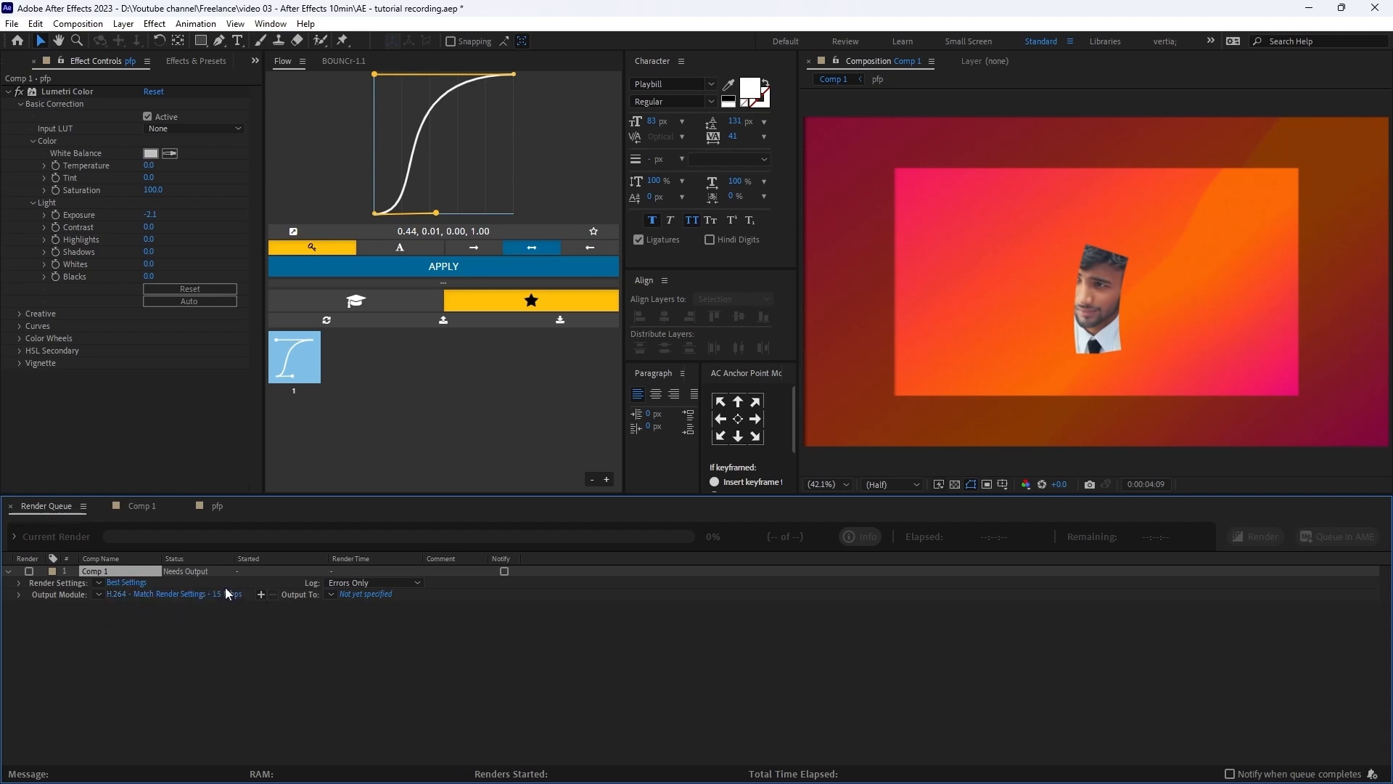
- Set the output file of Comp 1 to example.mp4 and render it
click(359, 594)
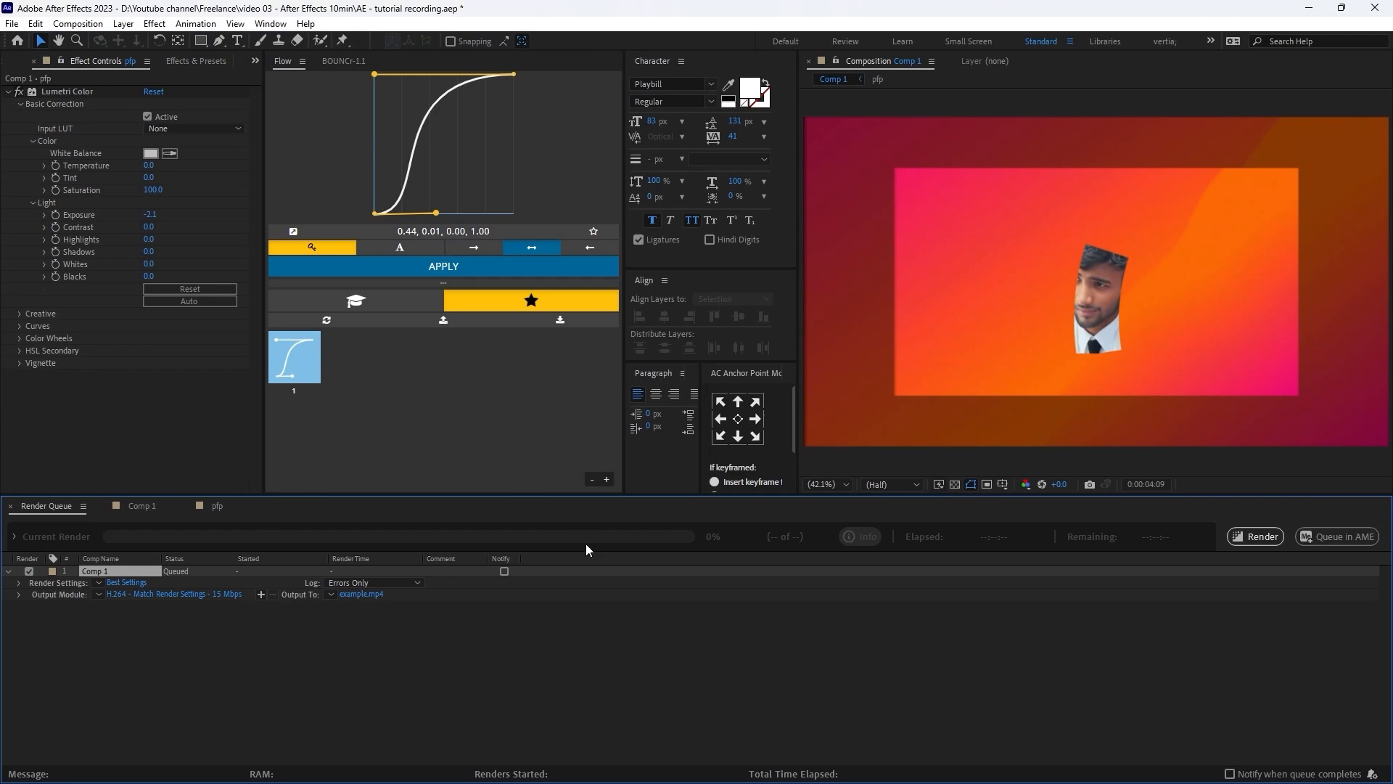
click(590, 586)
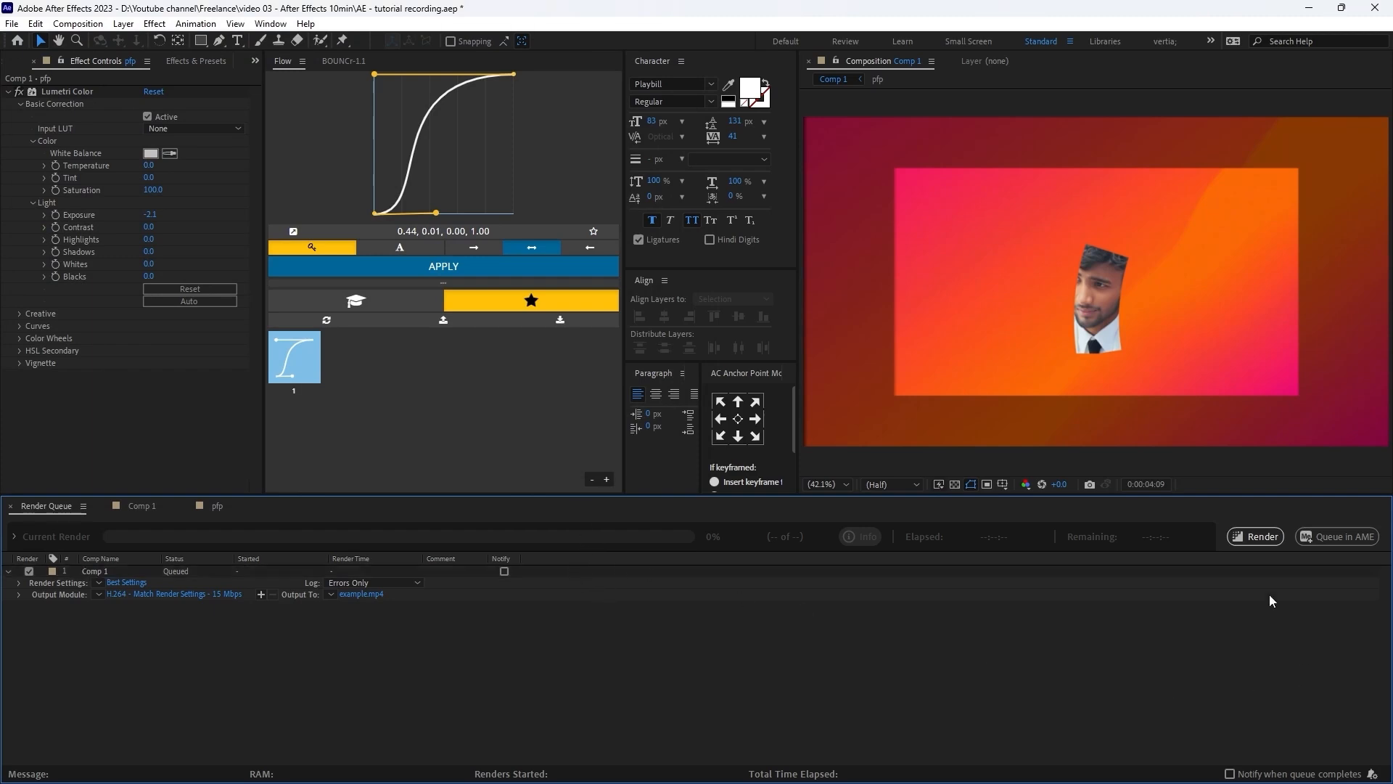
click(1256, 537)
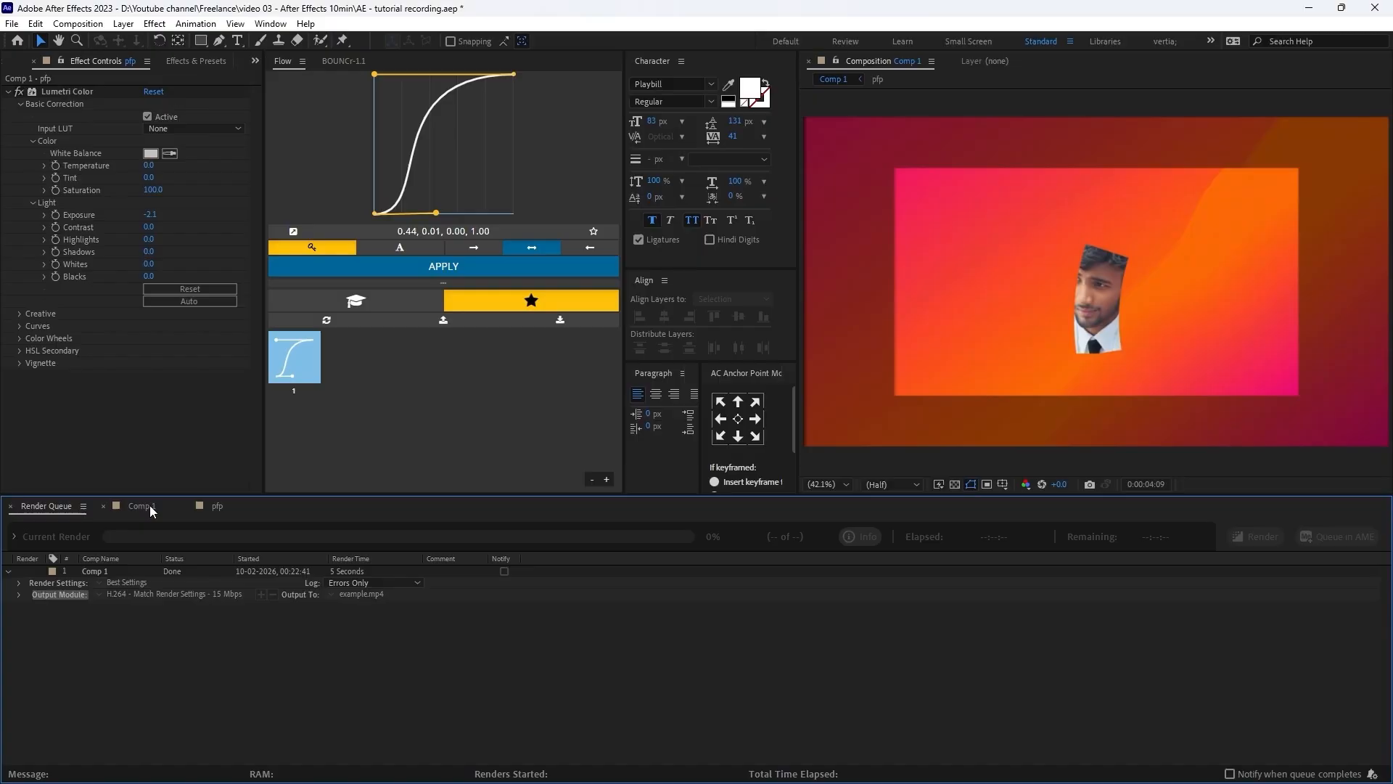
click(142, 506)
click(215, 512)
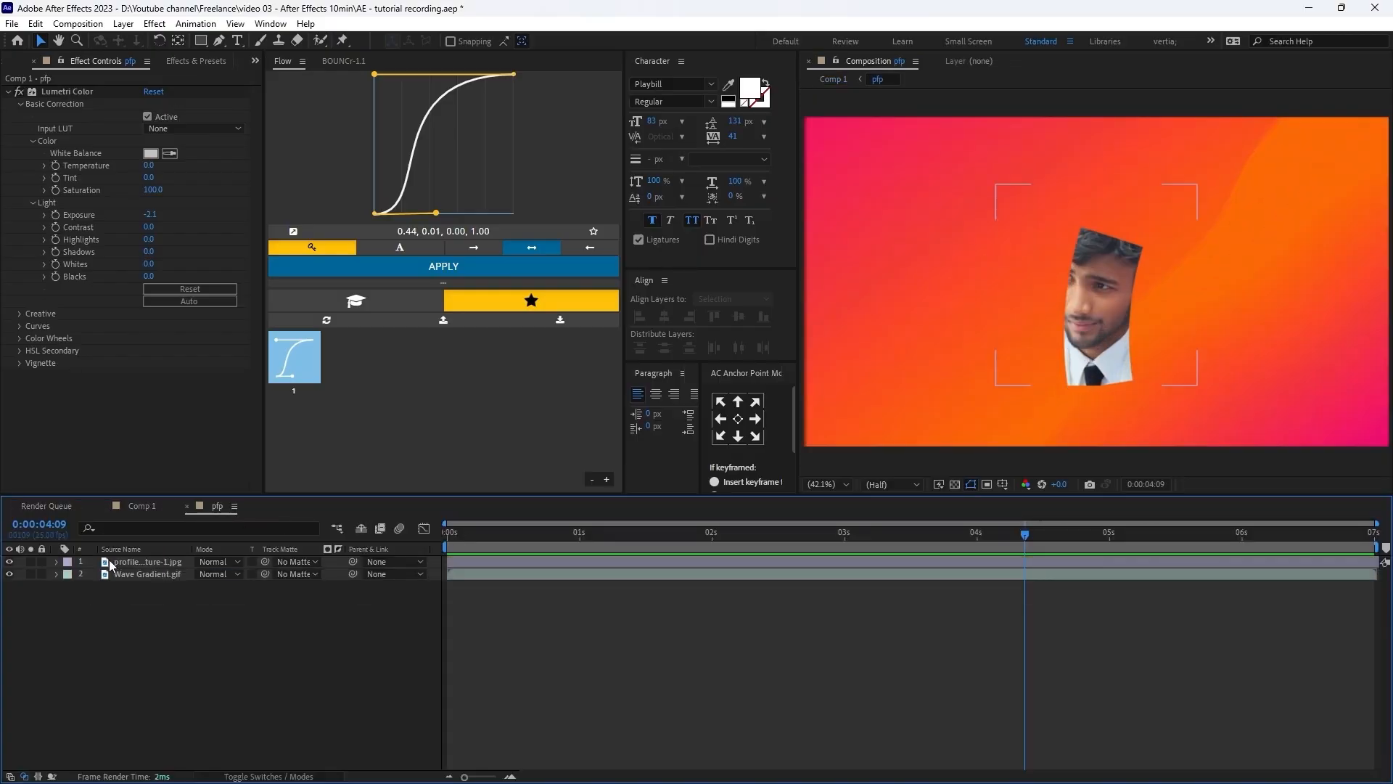
click(145, 511)
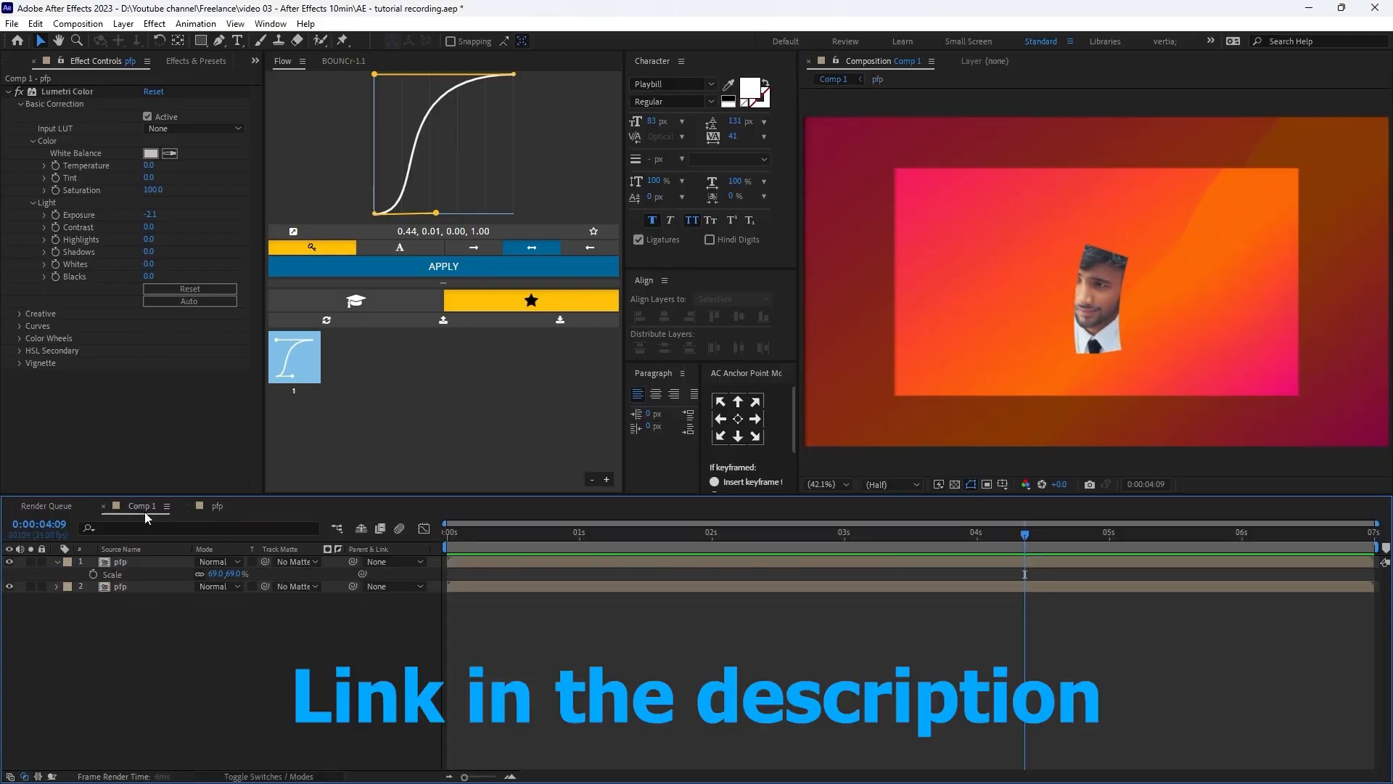
click(222, 511)
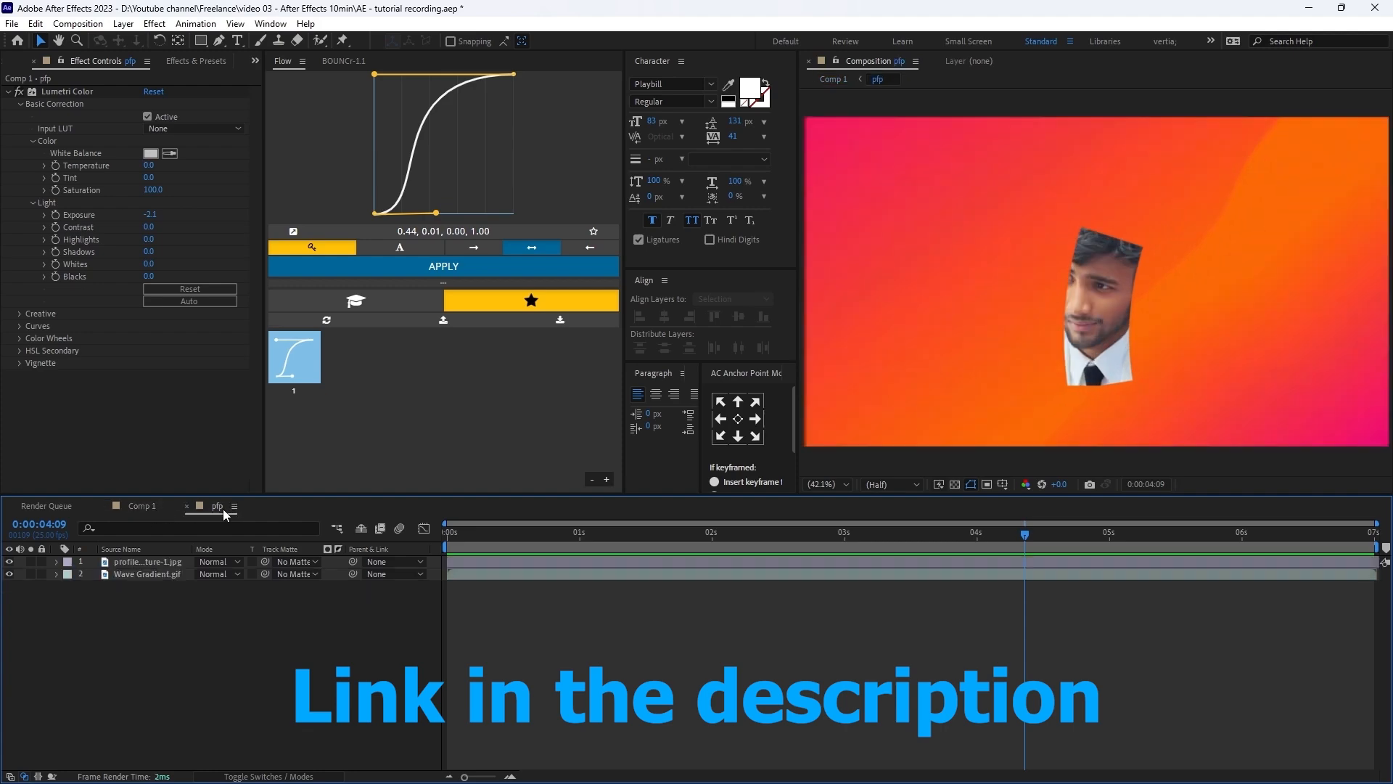